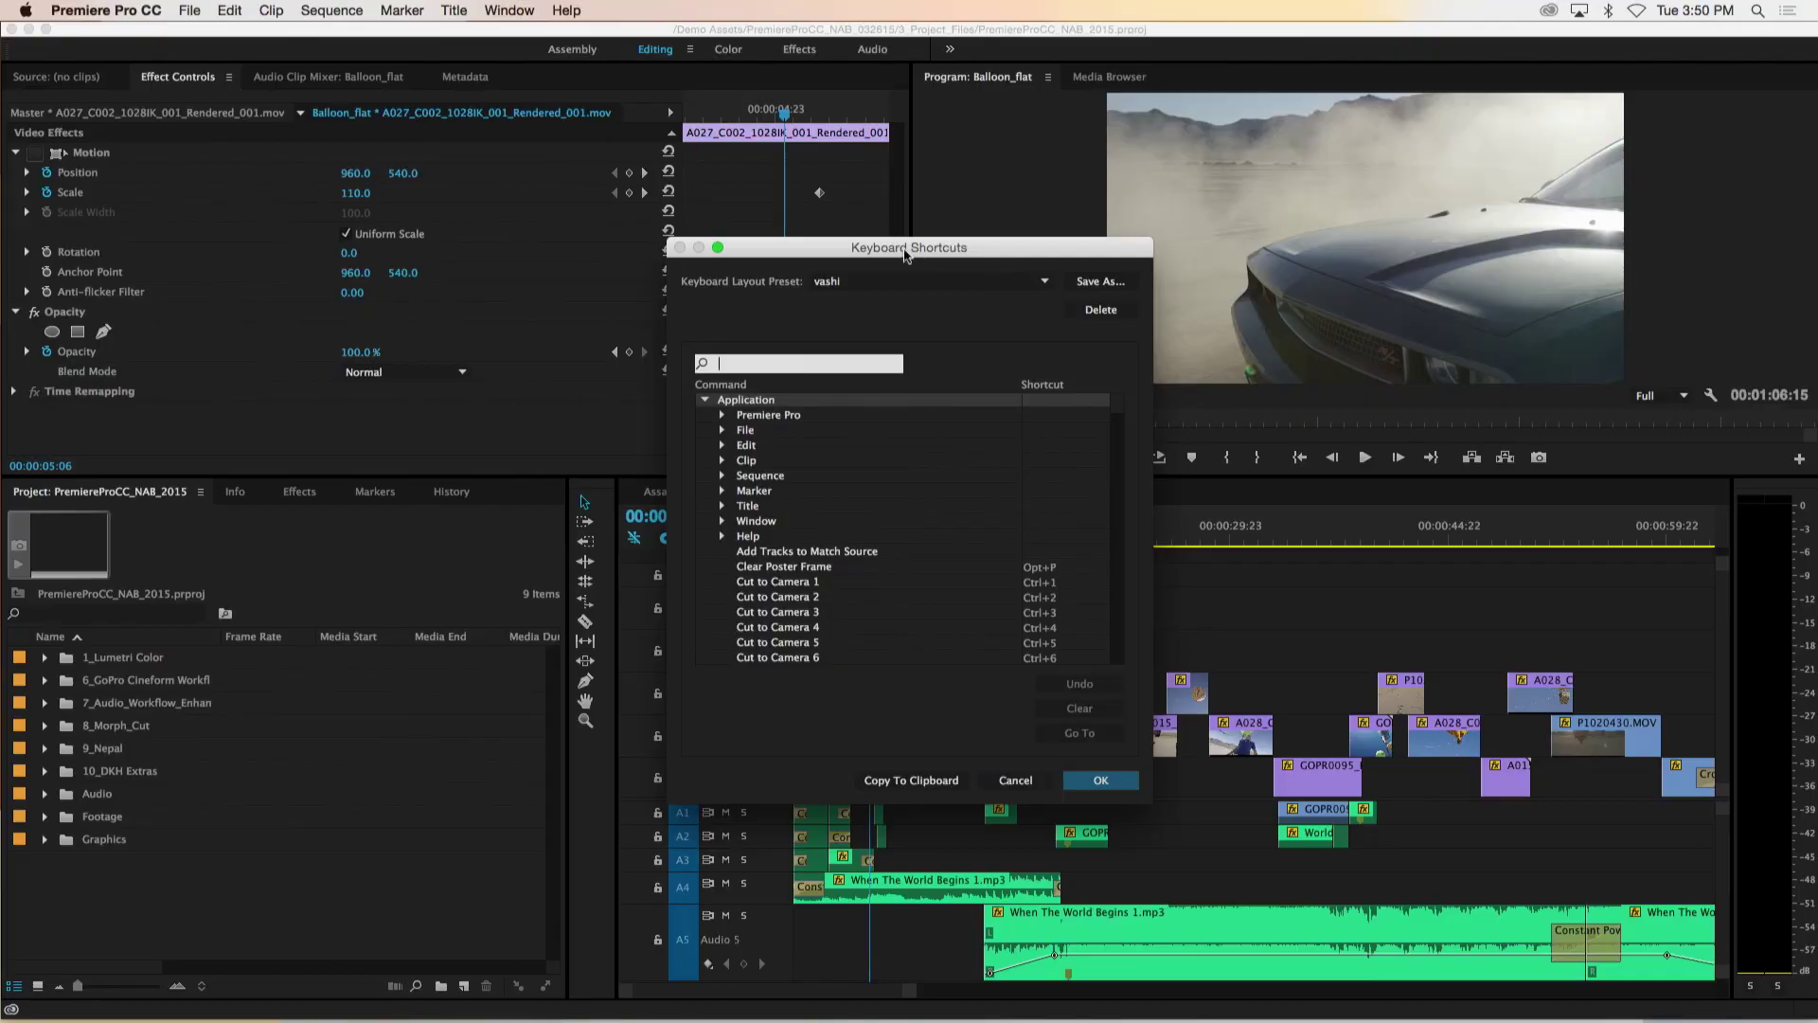
Browse the shortcut layout presets and search 'zoom', then dismiss the dialog without saving.
click(1034, 283)
click(994, 278)
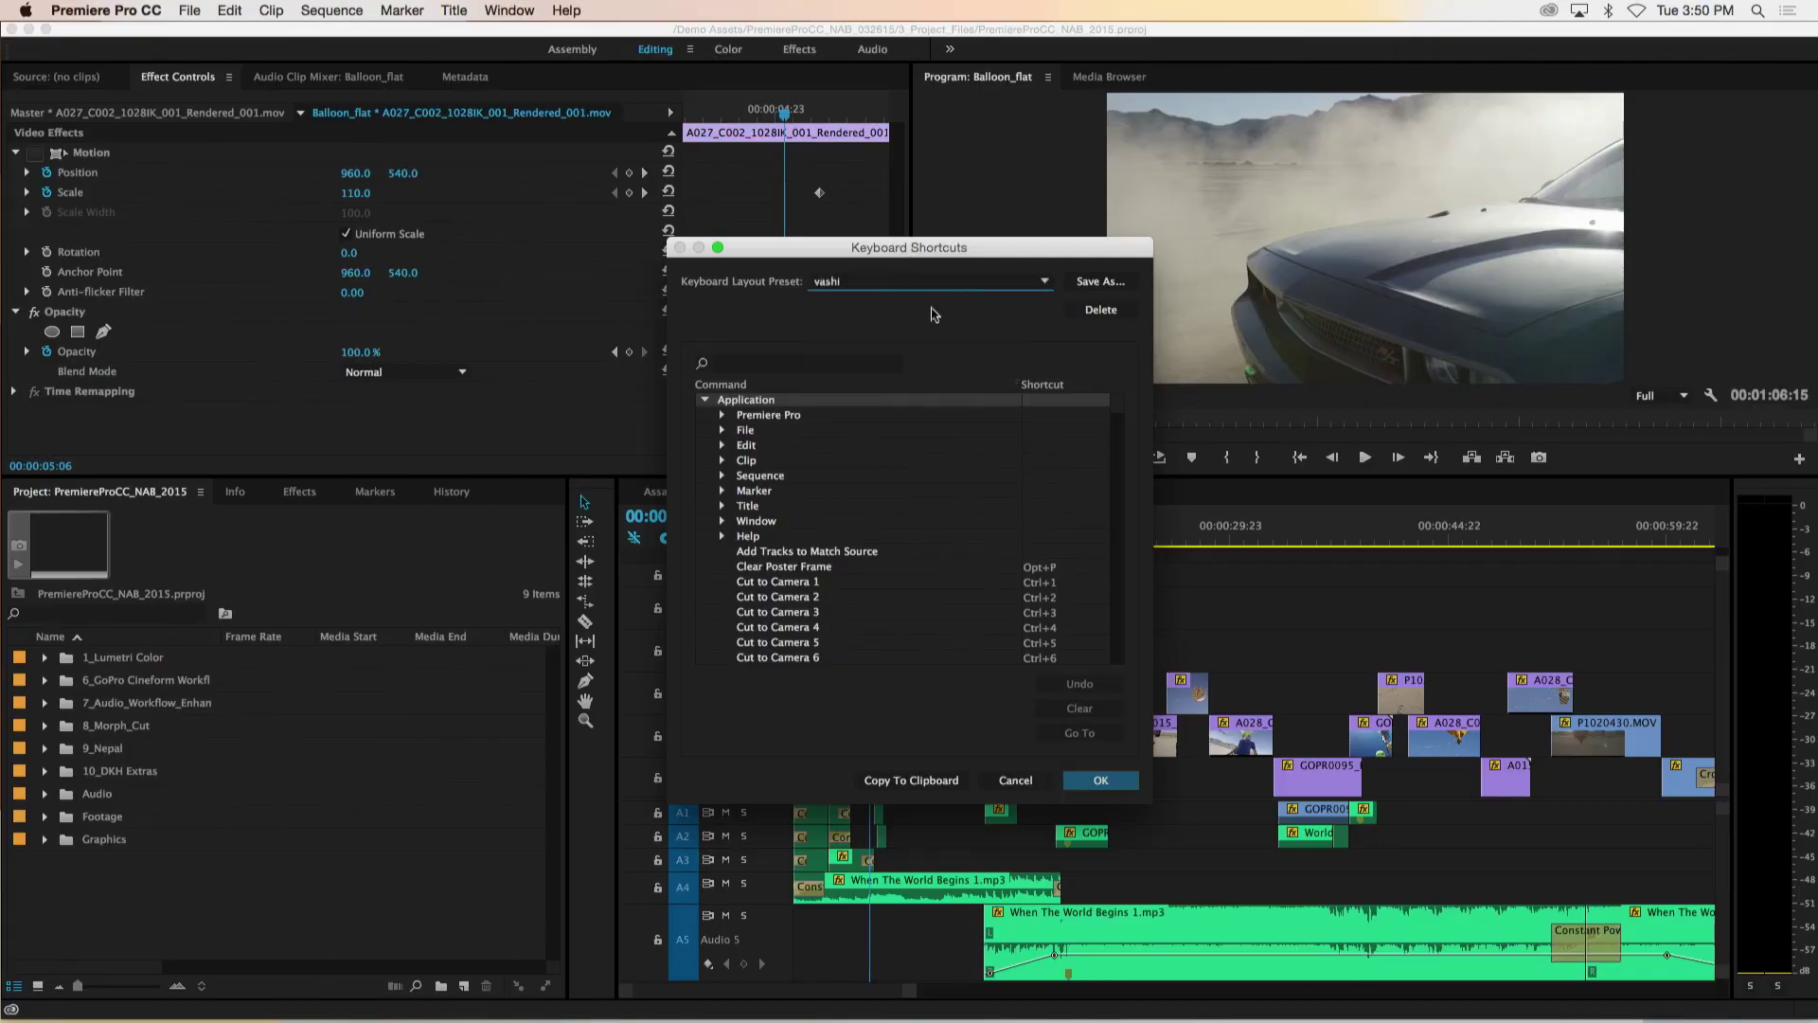
click(791, 364)
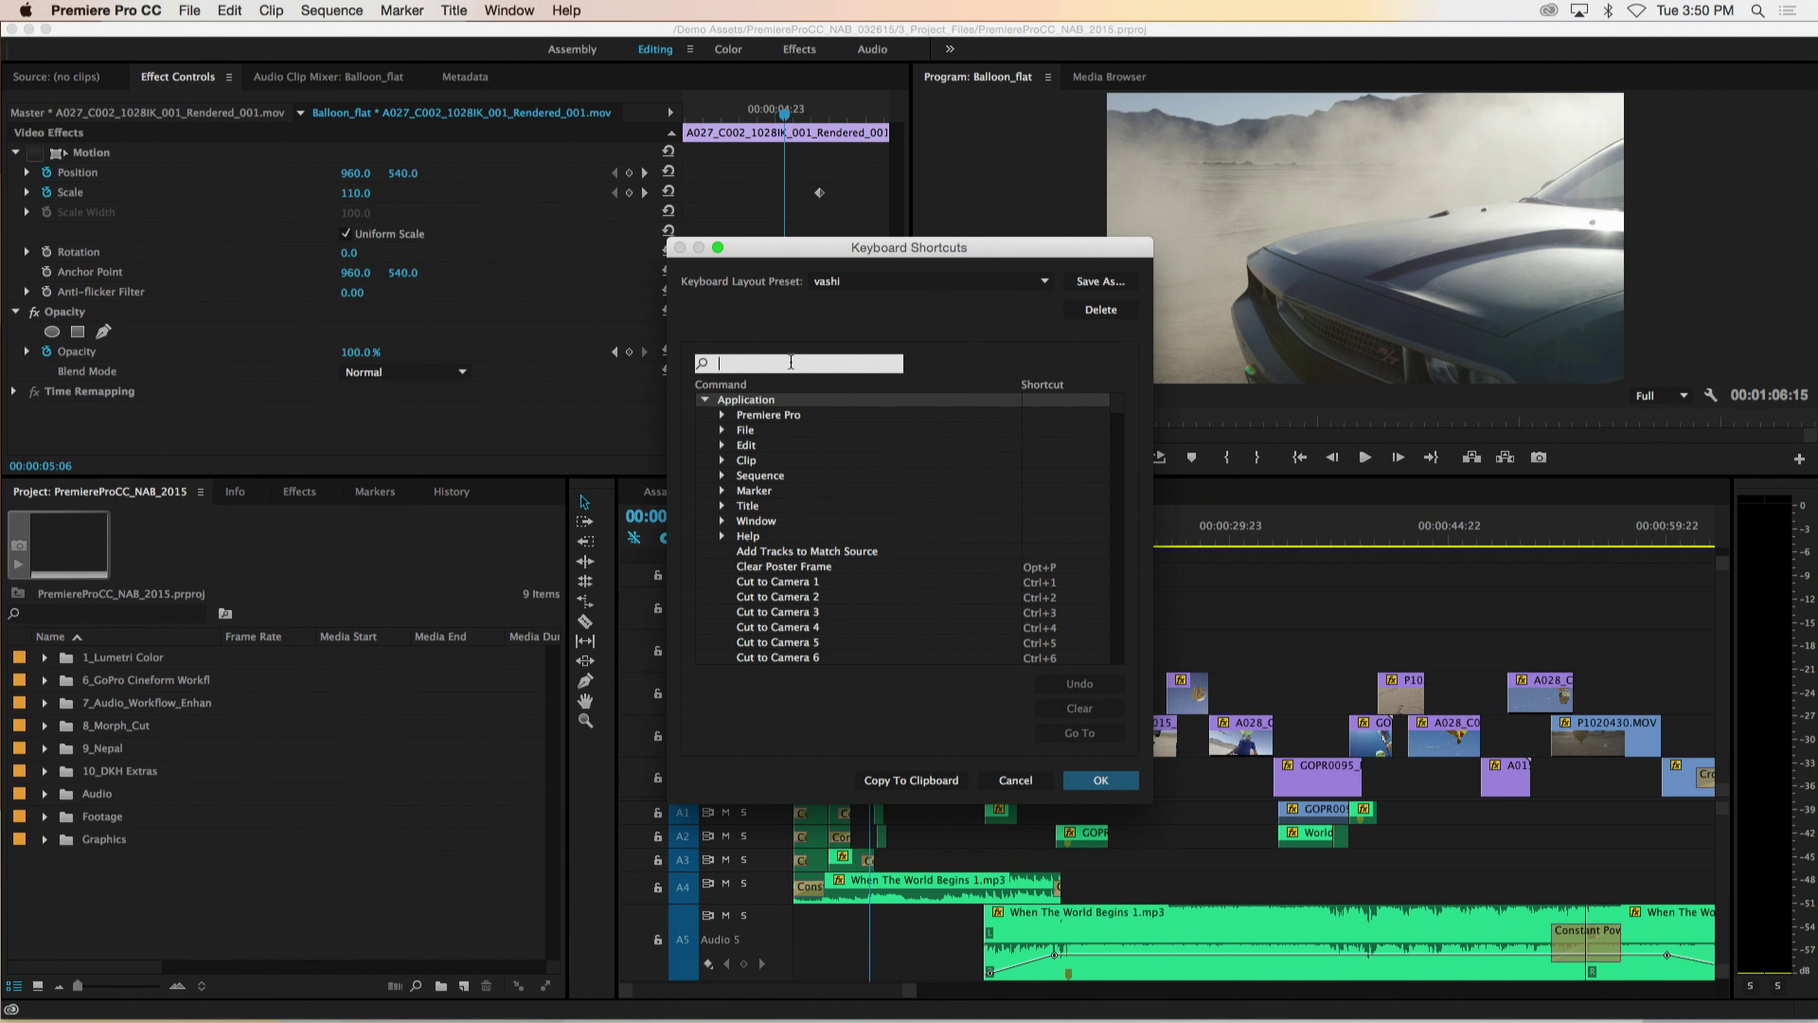
text(zoom)
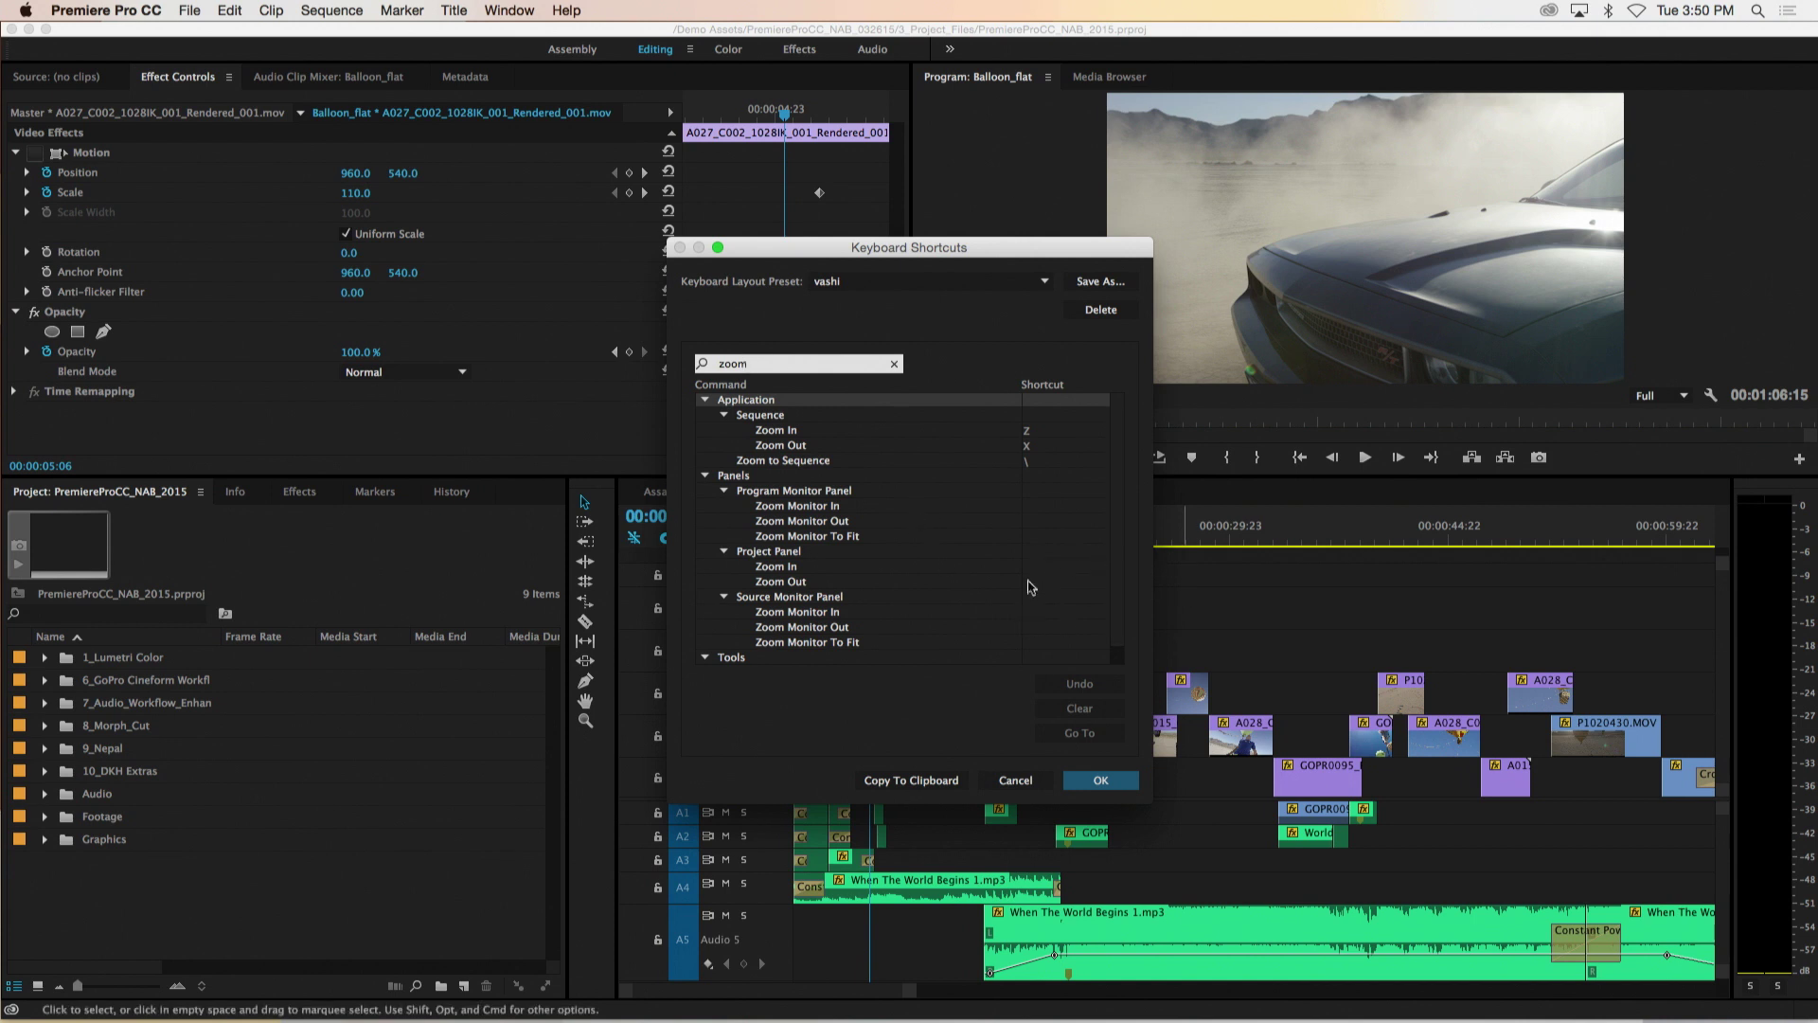
drag(985, 247, 722, 217)
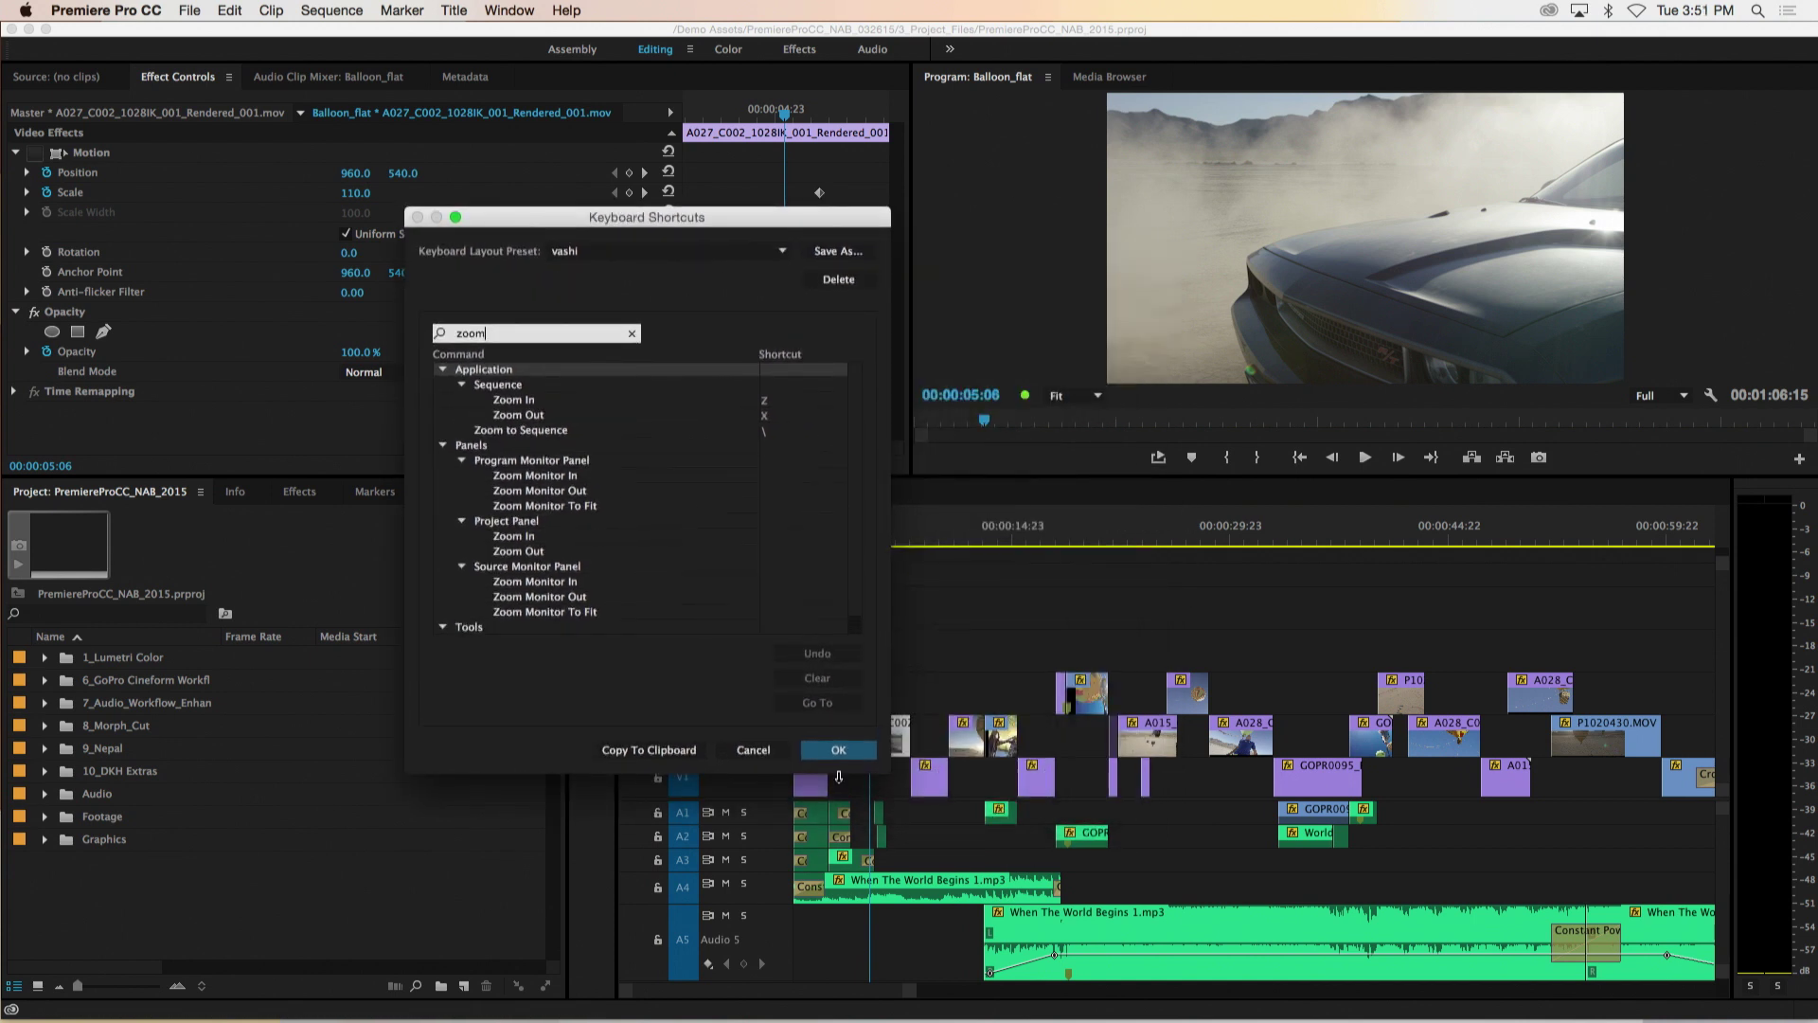
click(753, 749)
Return the playhead to 00:00:05:00 and zoom in on the timeline.
key(Down)
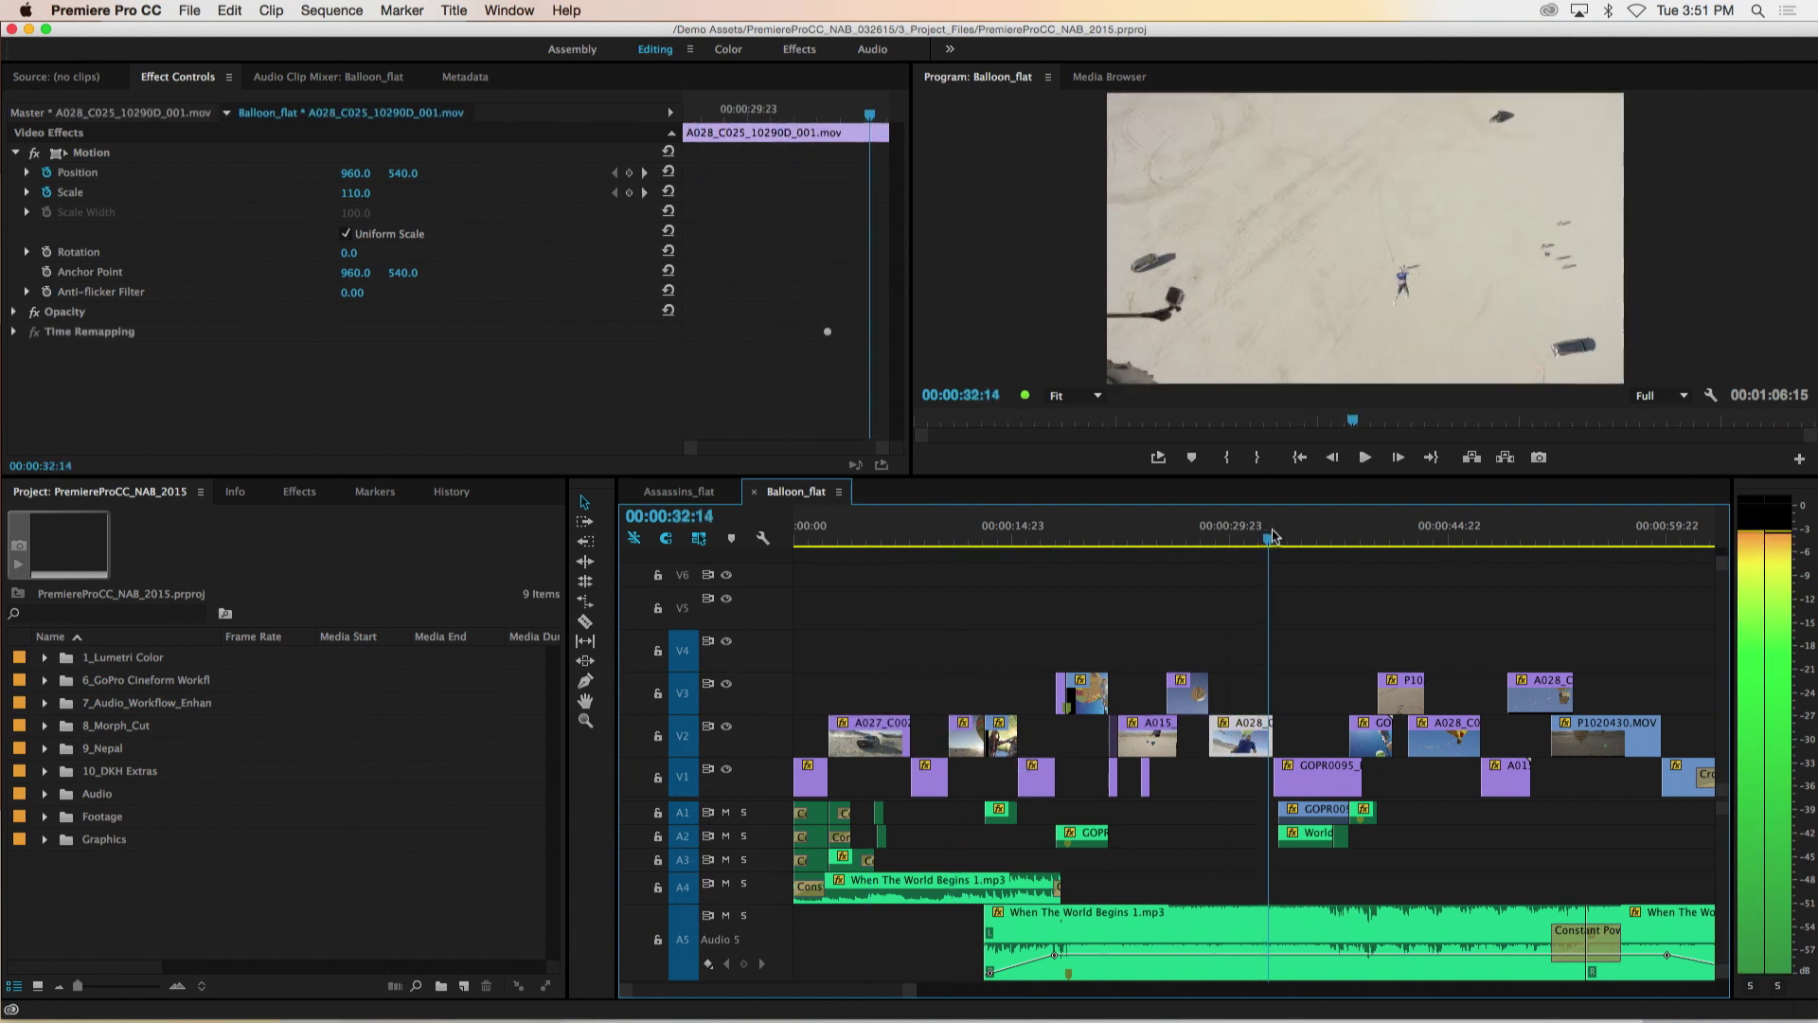
key(Up)
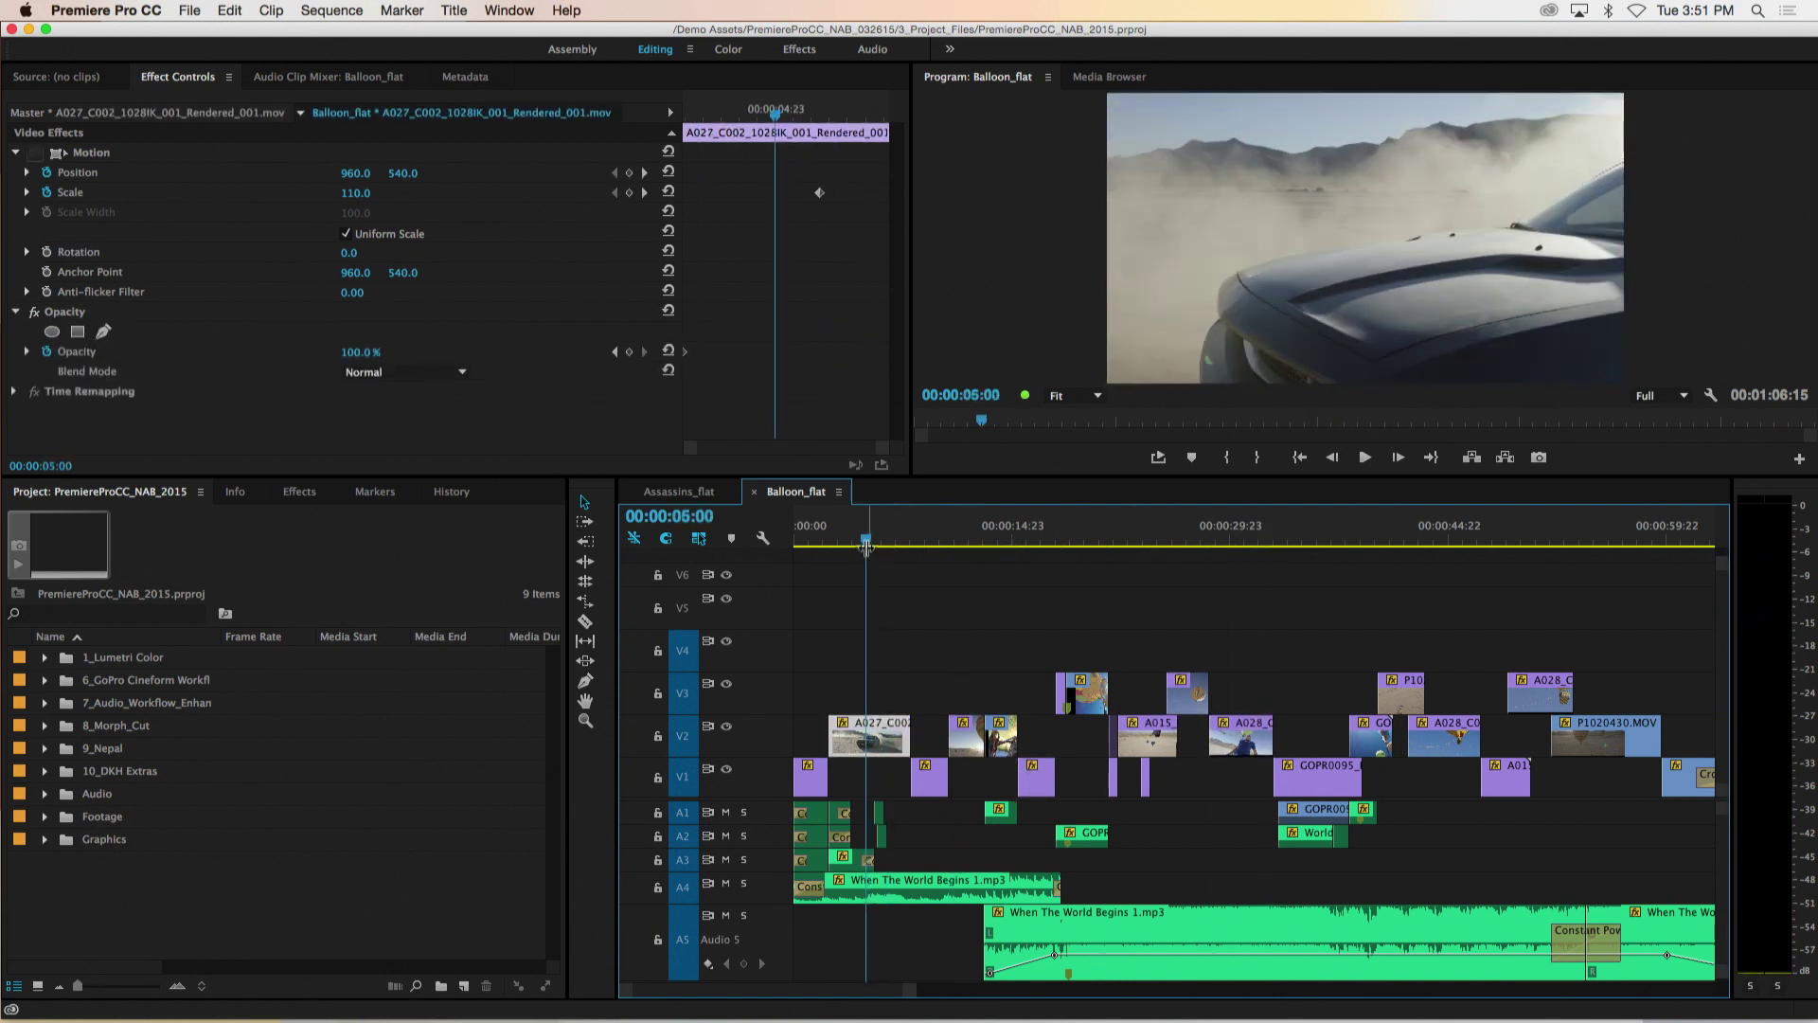
key(=)
In Keyboard Shortcuts, switch to the Adobe Premiere Pro Default preset and search 'zoom'.
click(106, 10)
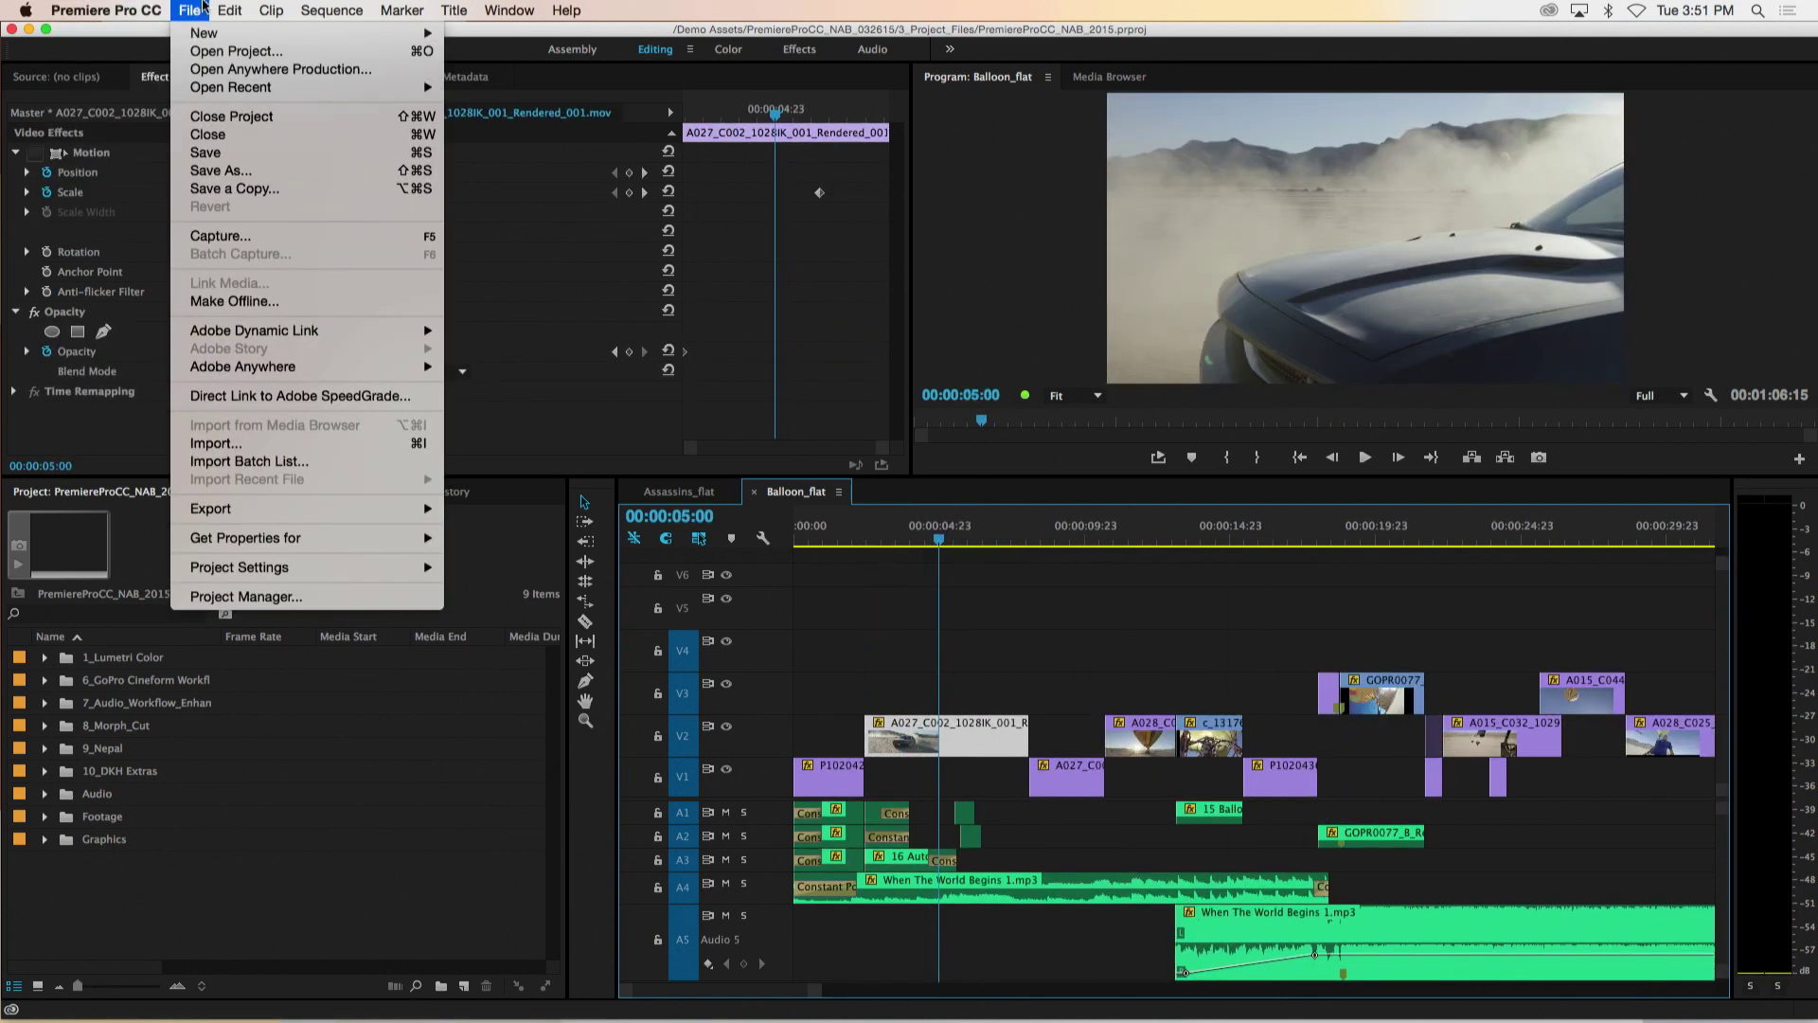
click(152, 111)
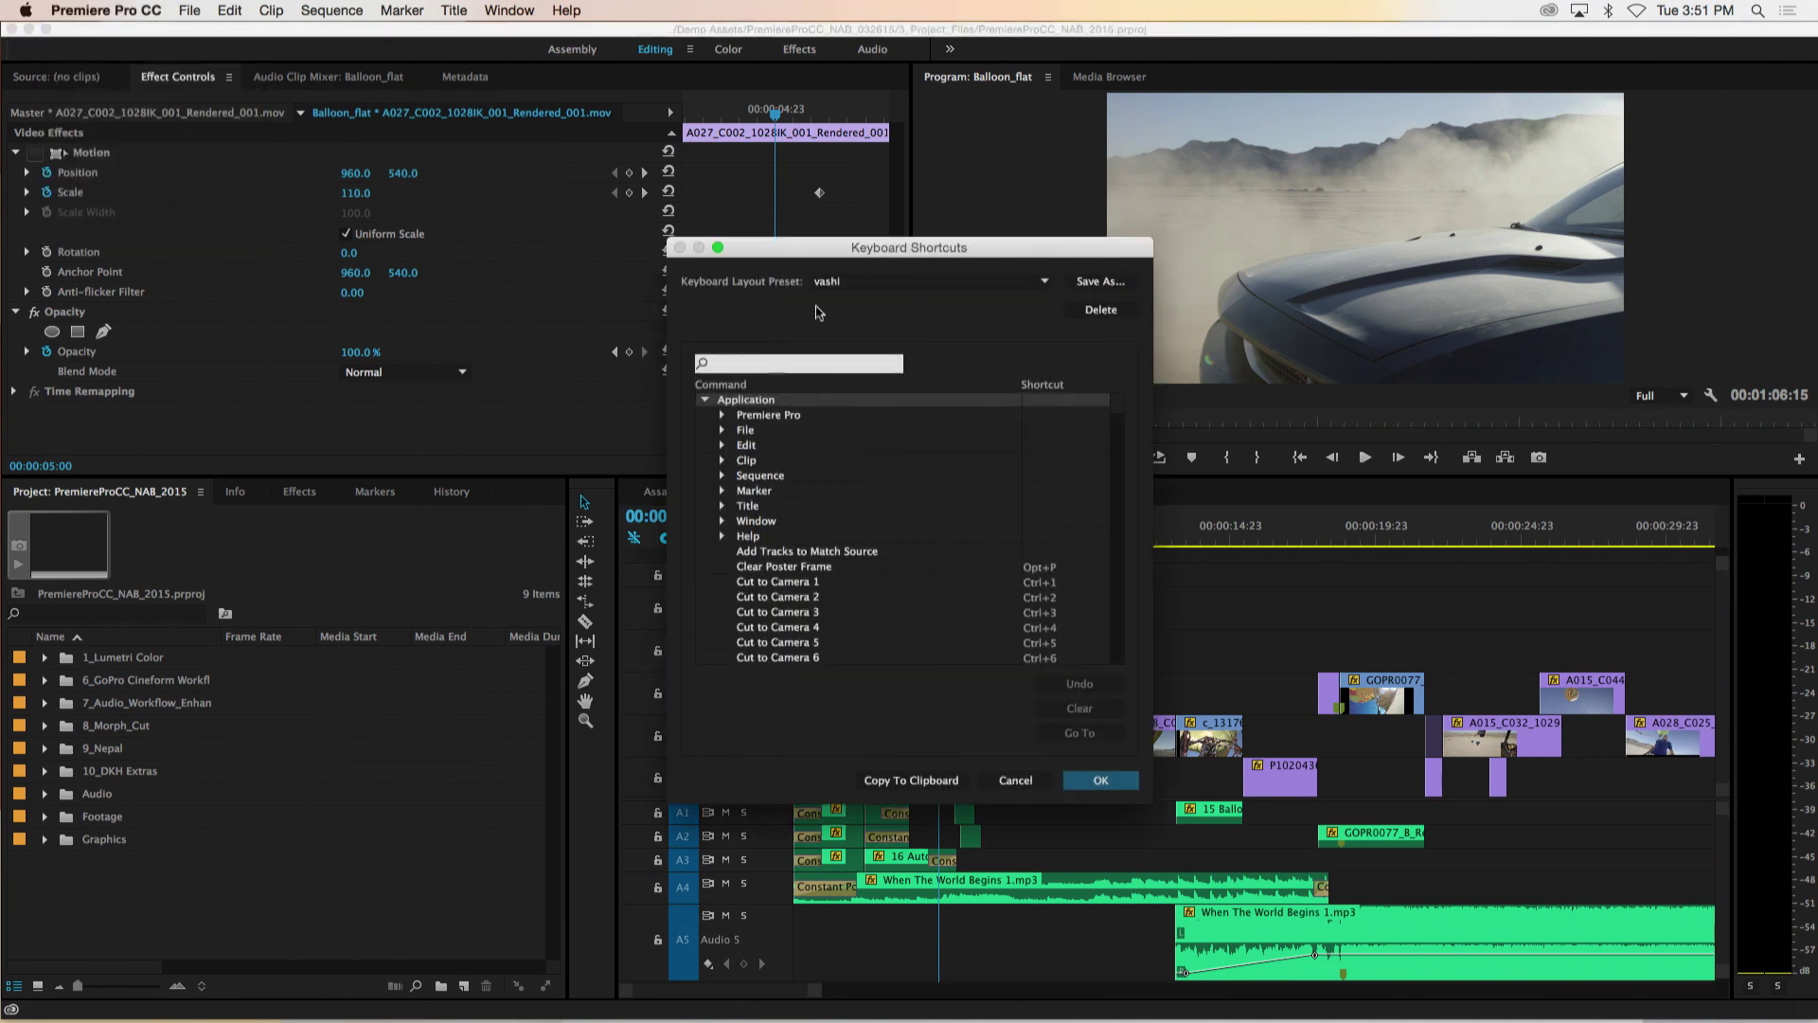
click(838, 281)
click(850, 300)
click(800, 363)
text(zoom)
Assign Z to Zoom In and Shift+Z to Zoom Out, save, and test both on the timeline.
click(1023, 431)
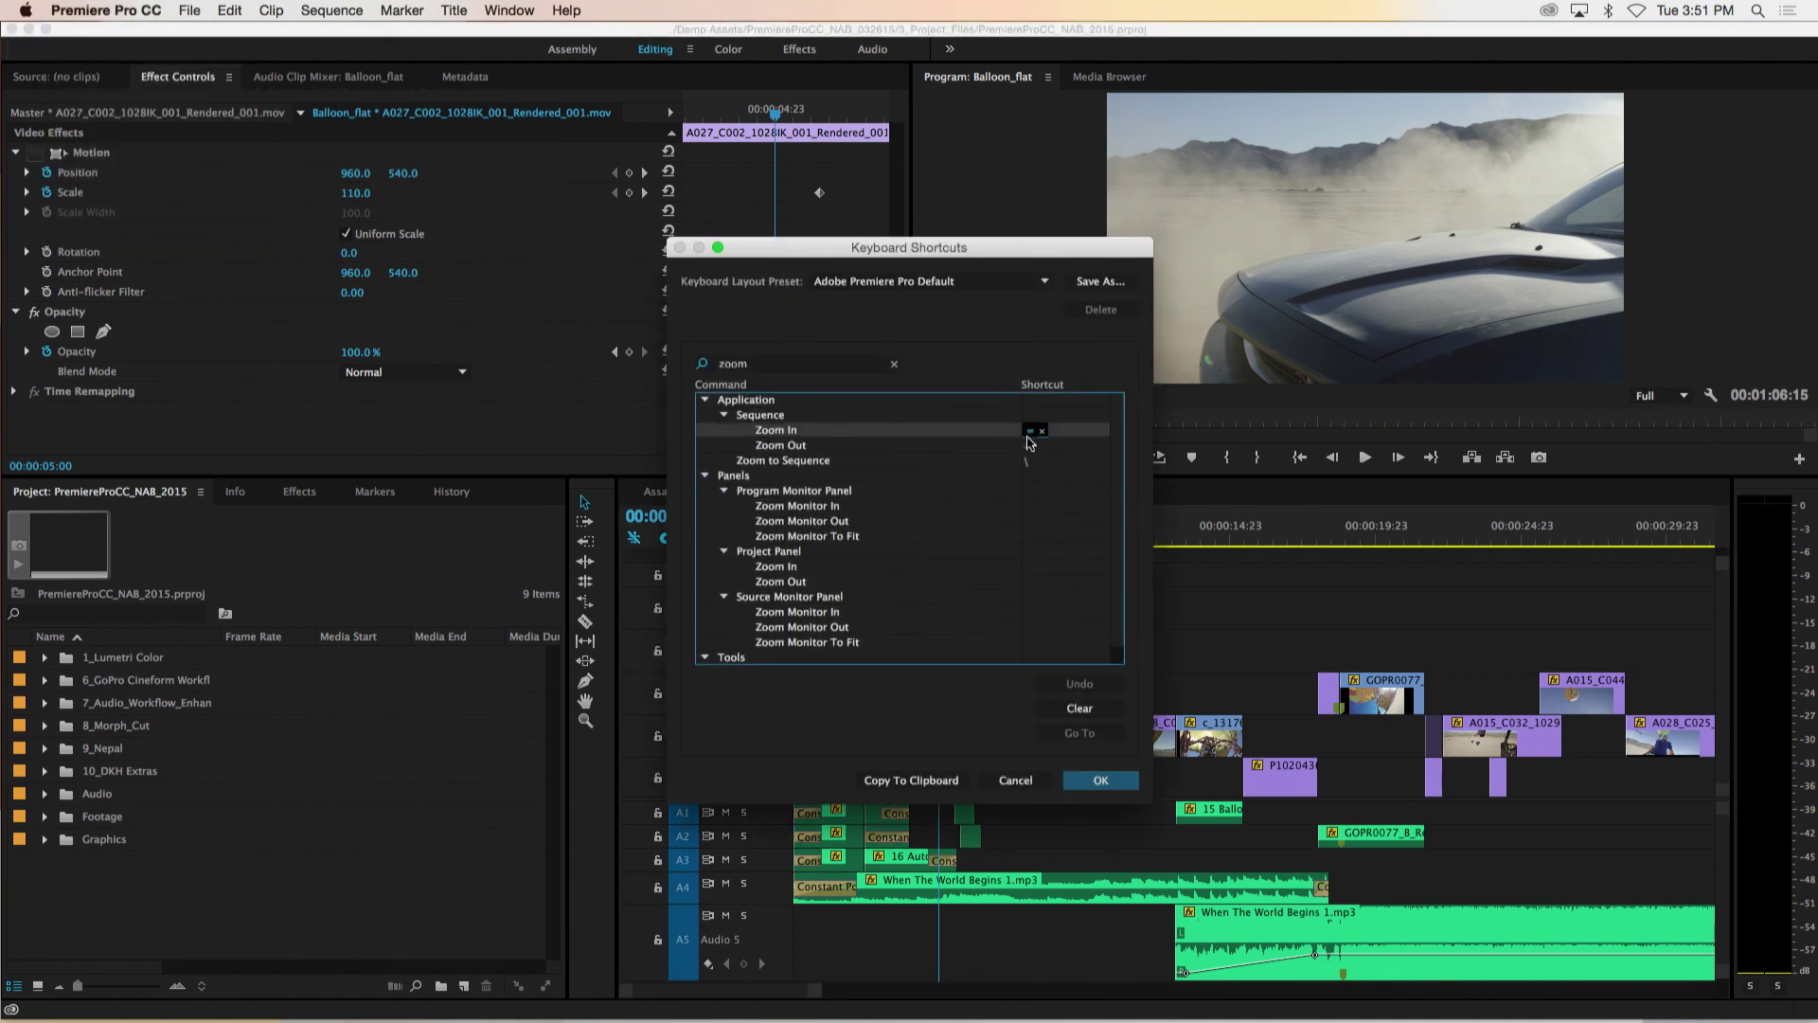
key(z)
click(1032, 445)
key(shift+z)
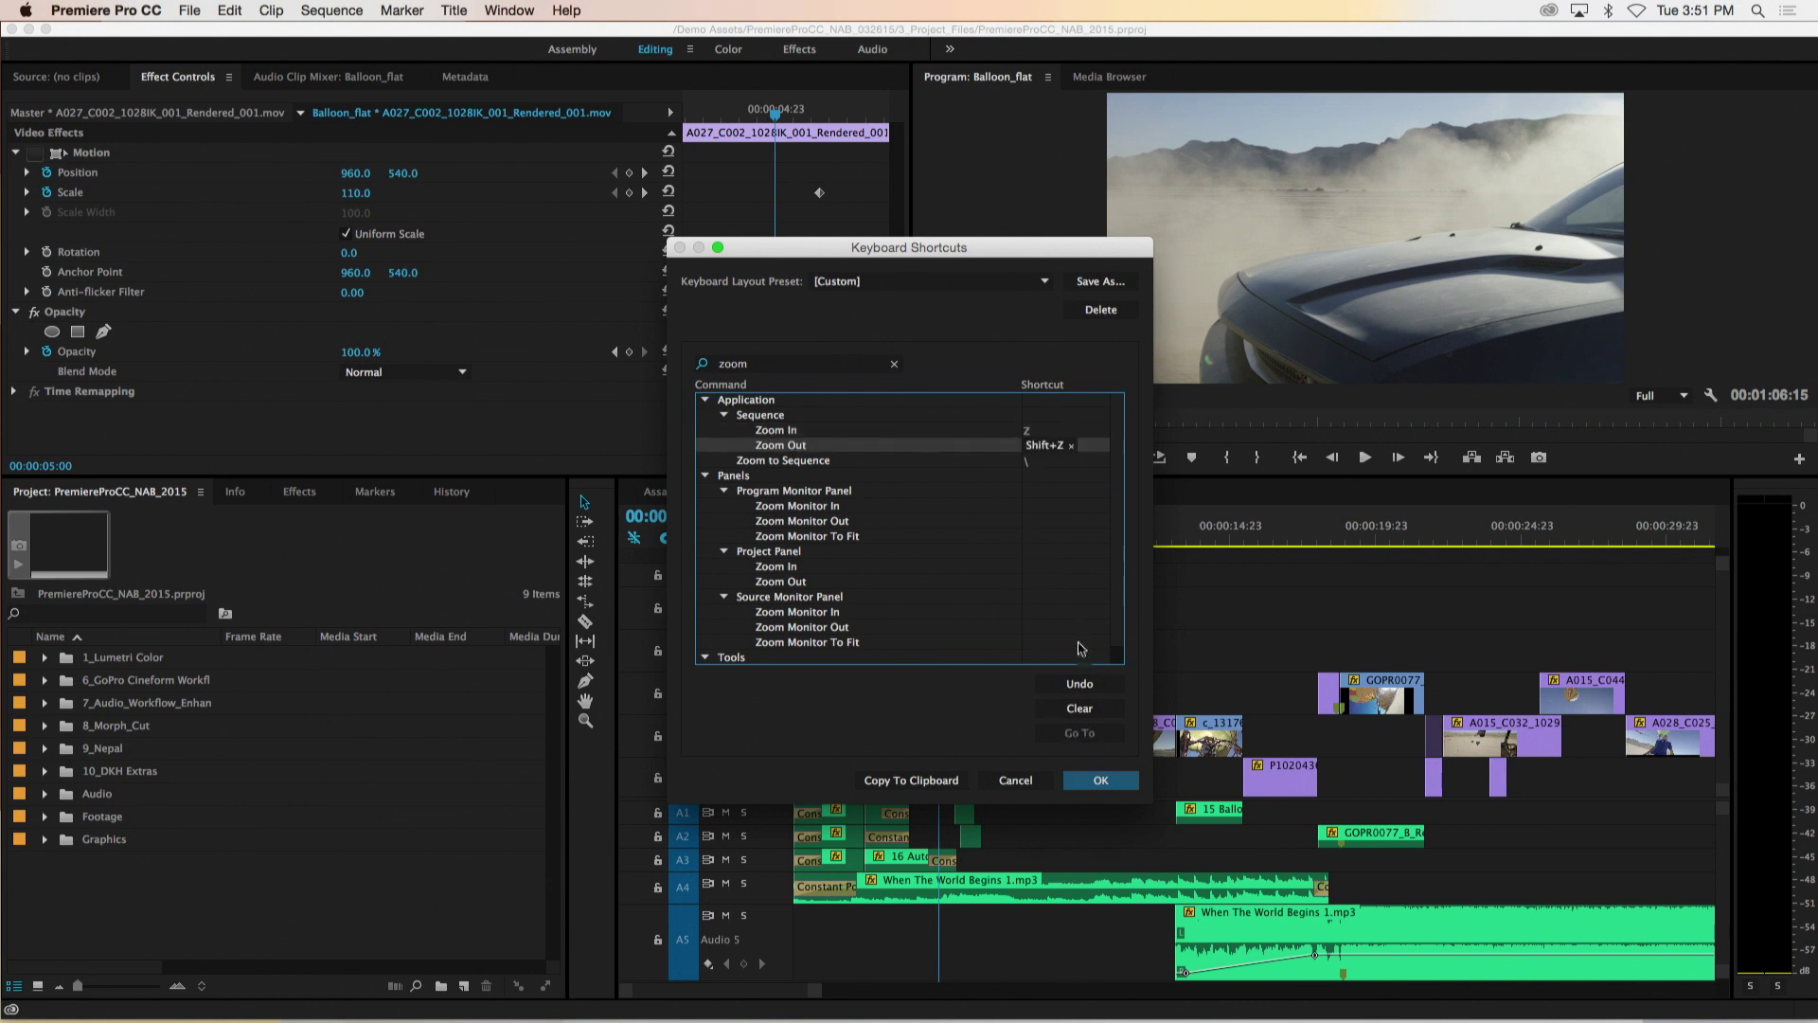
click(1101, 779)
key(shift+z)
key(shift+z)
key(shift+z)
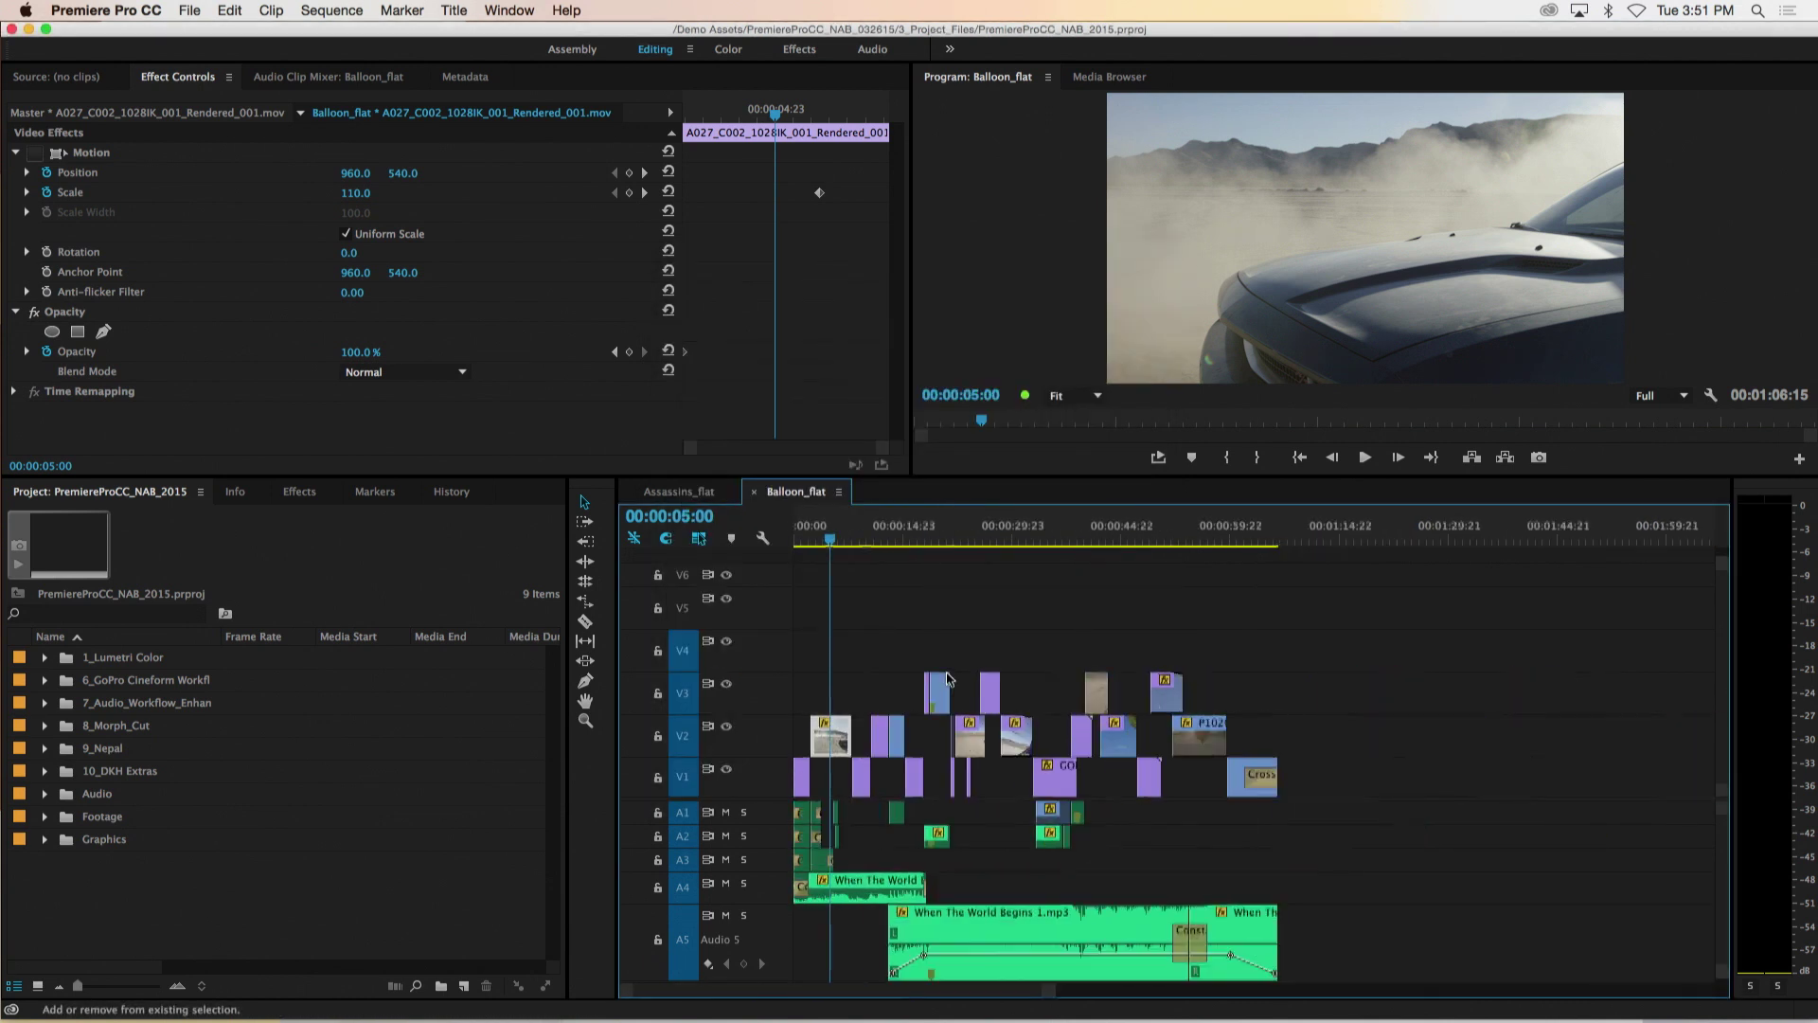
key(z)
key(z)
key(z)
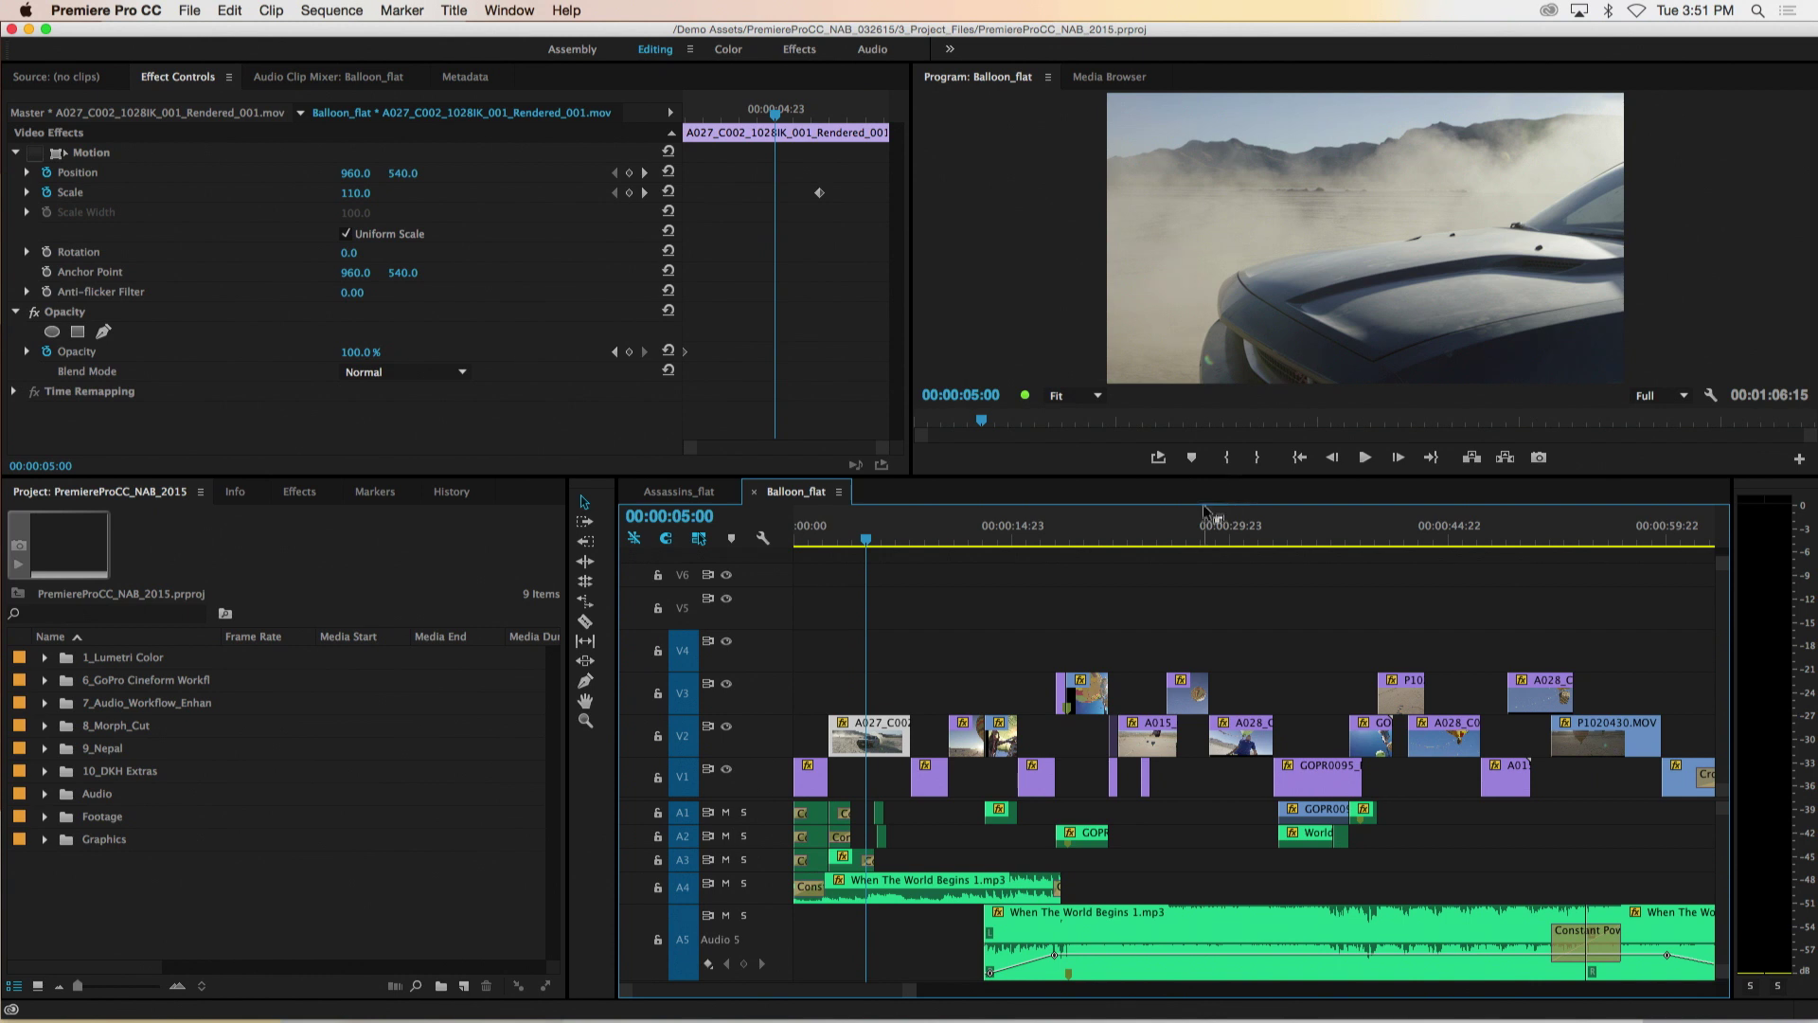
Park the playhead near 26 seconds and open the V3 balloon clip in the Source monitor.
mouse_move(1186, 535)
mouse_down()
mouse_move(1469, 536)
mouse_move(1190, 538)
mouse_up()
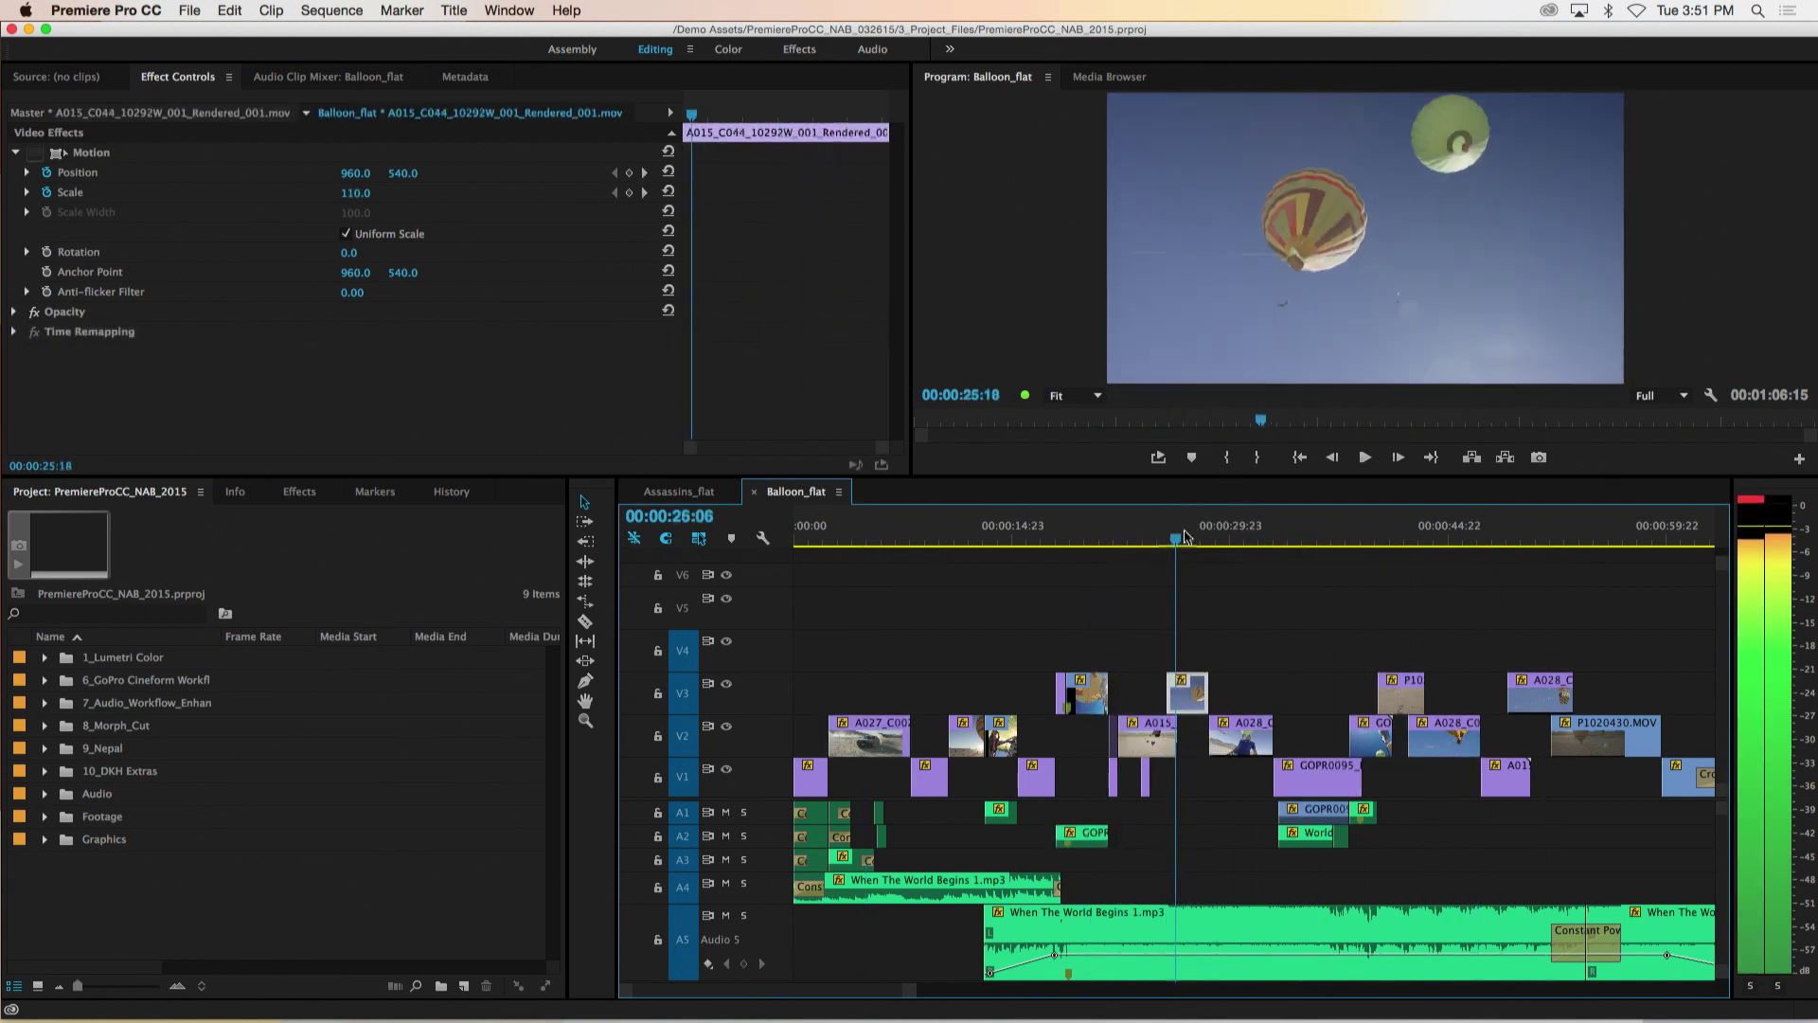
double_click(1195, 696)
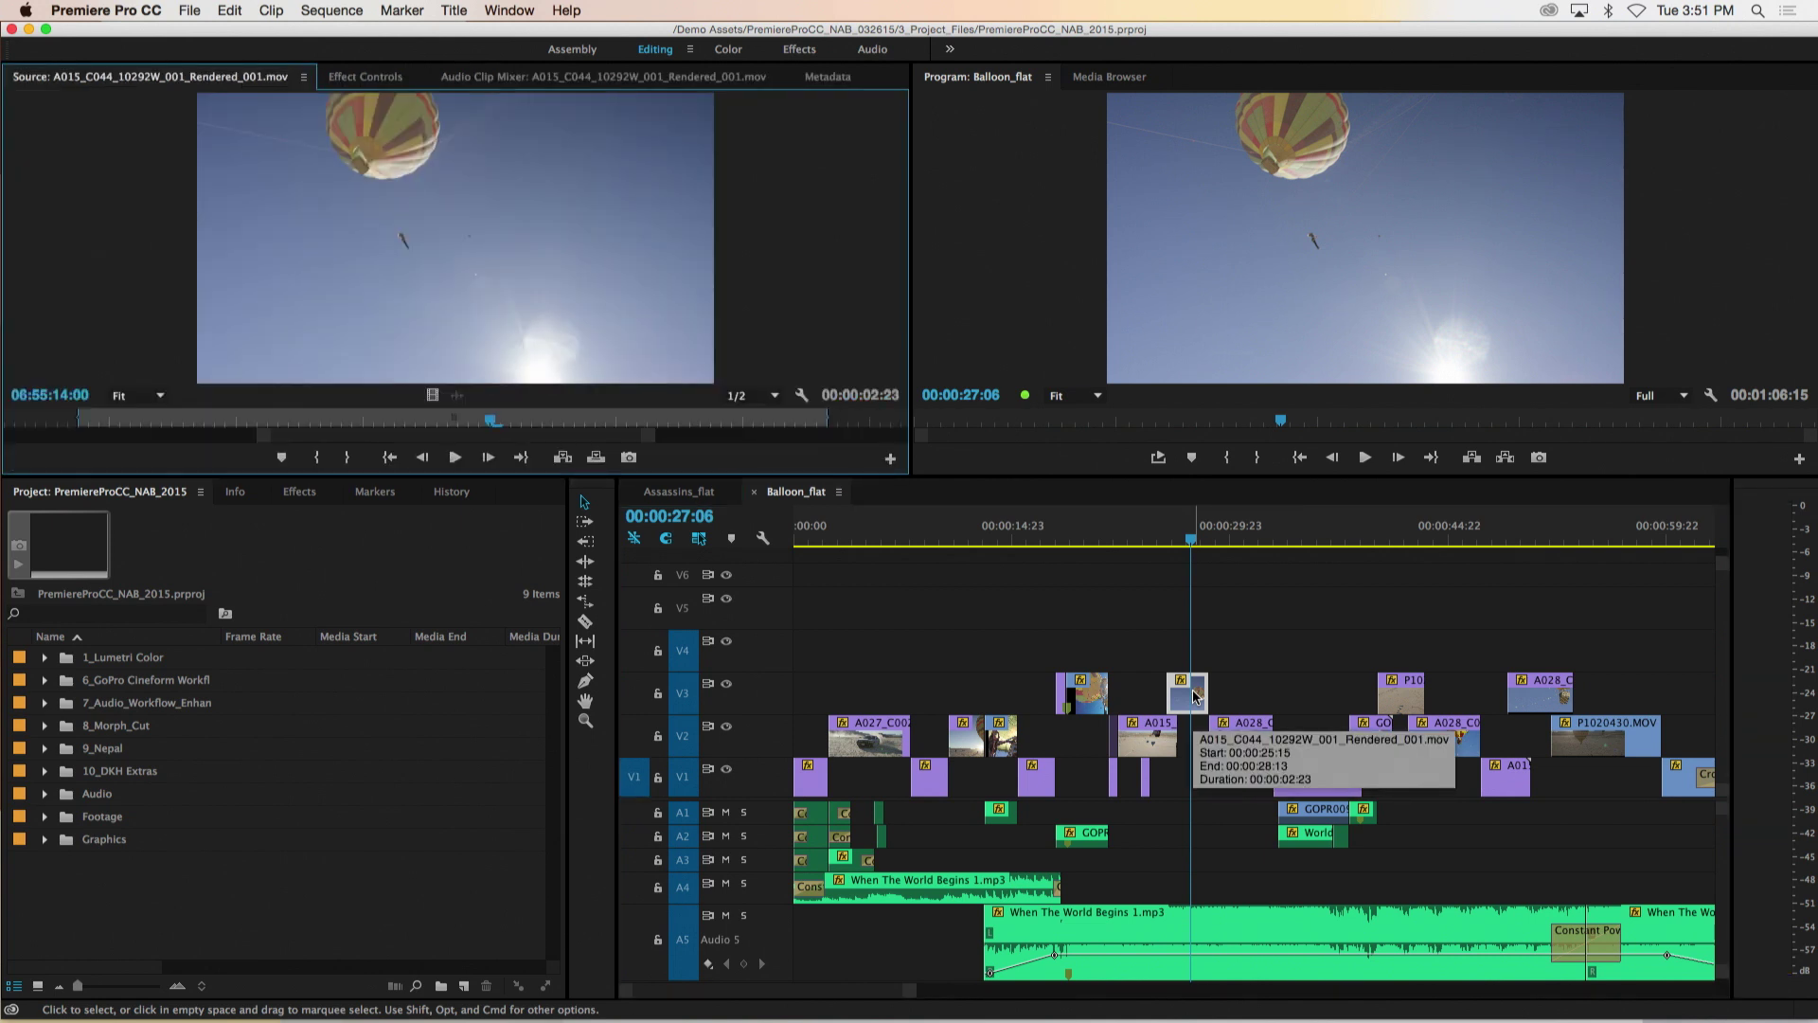
drag(1102, 536, 1182, 527)
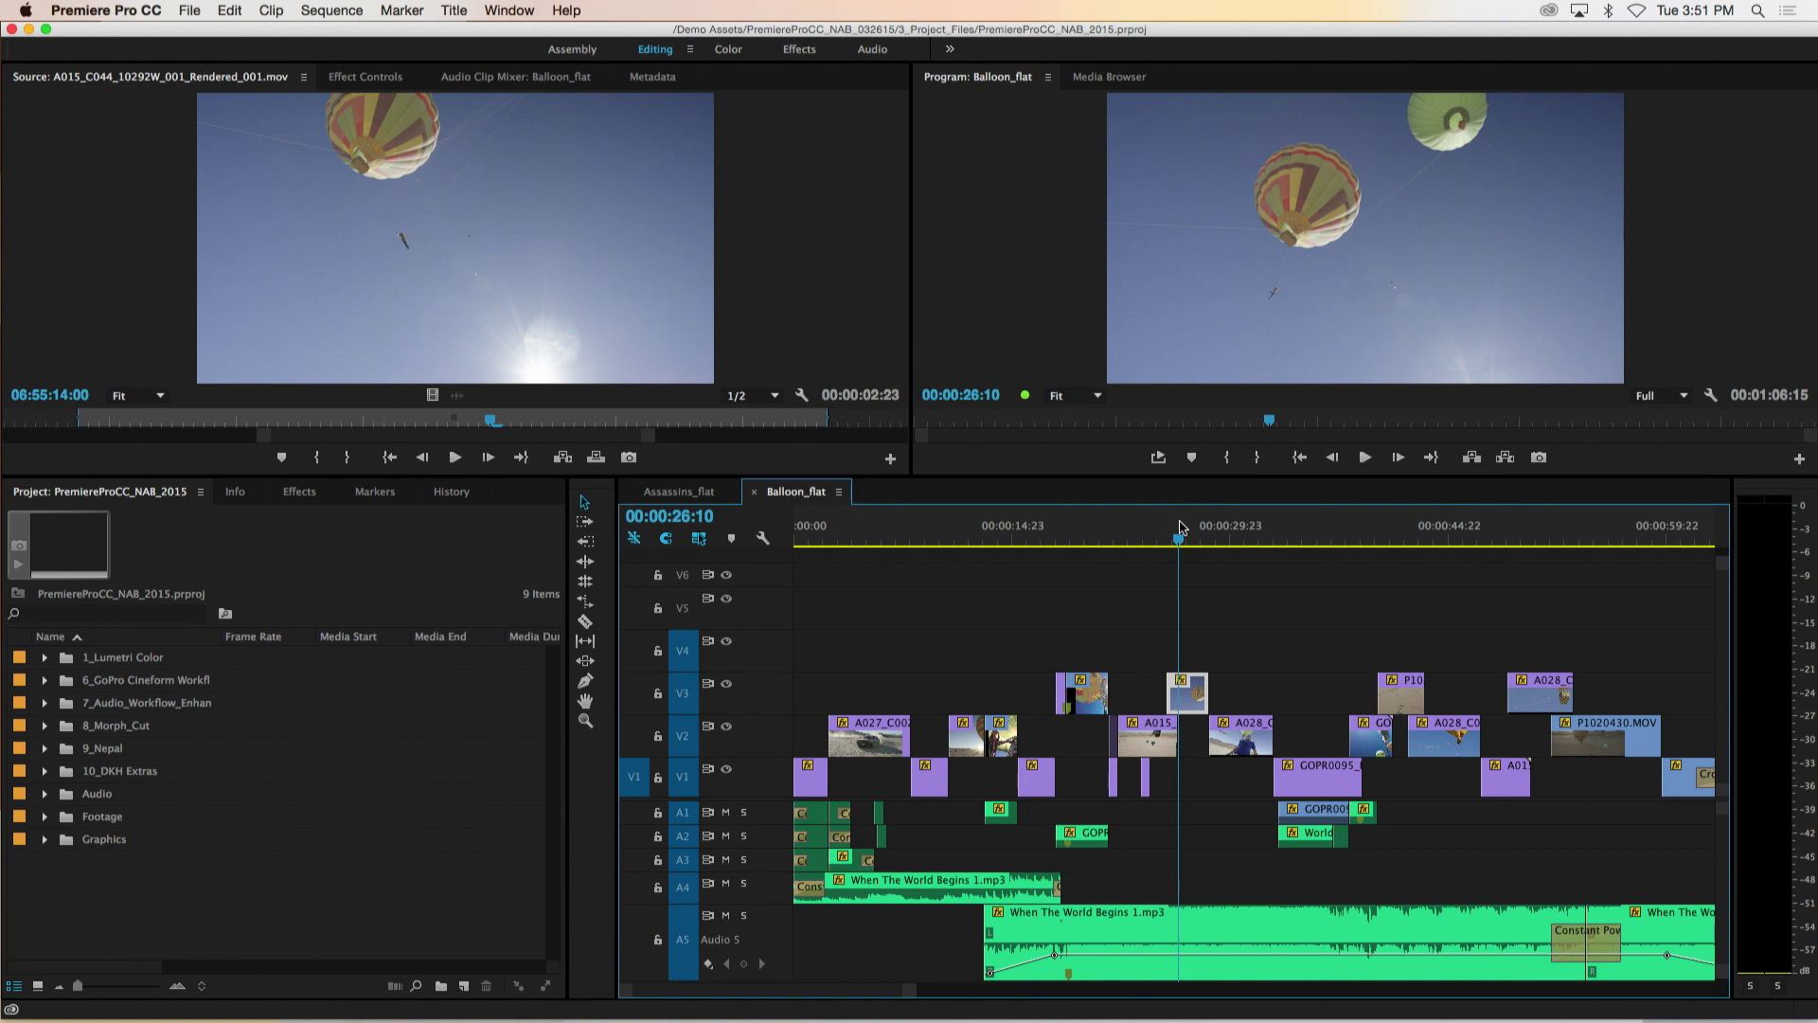
double_click(1190, 701)
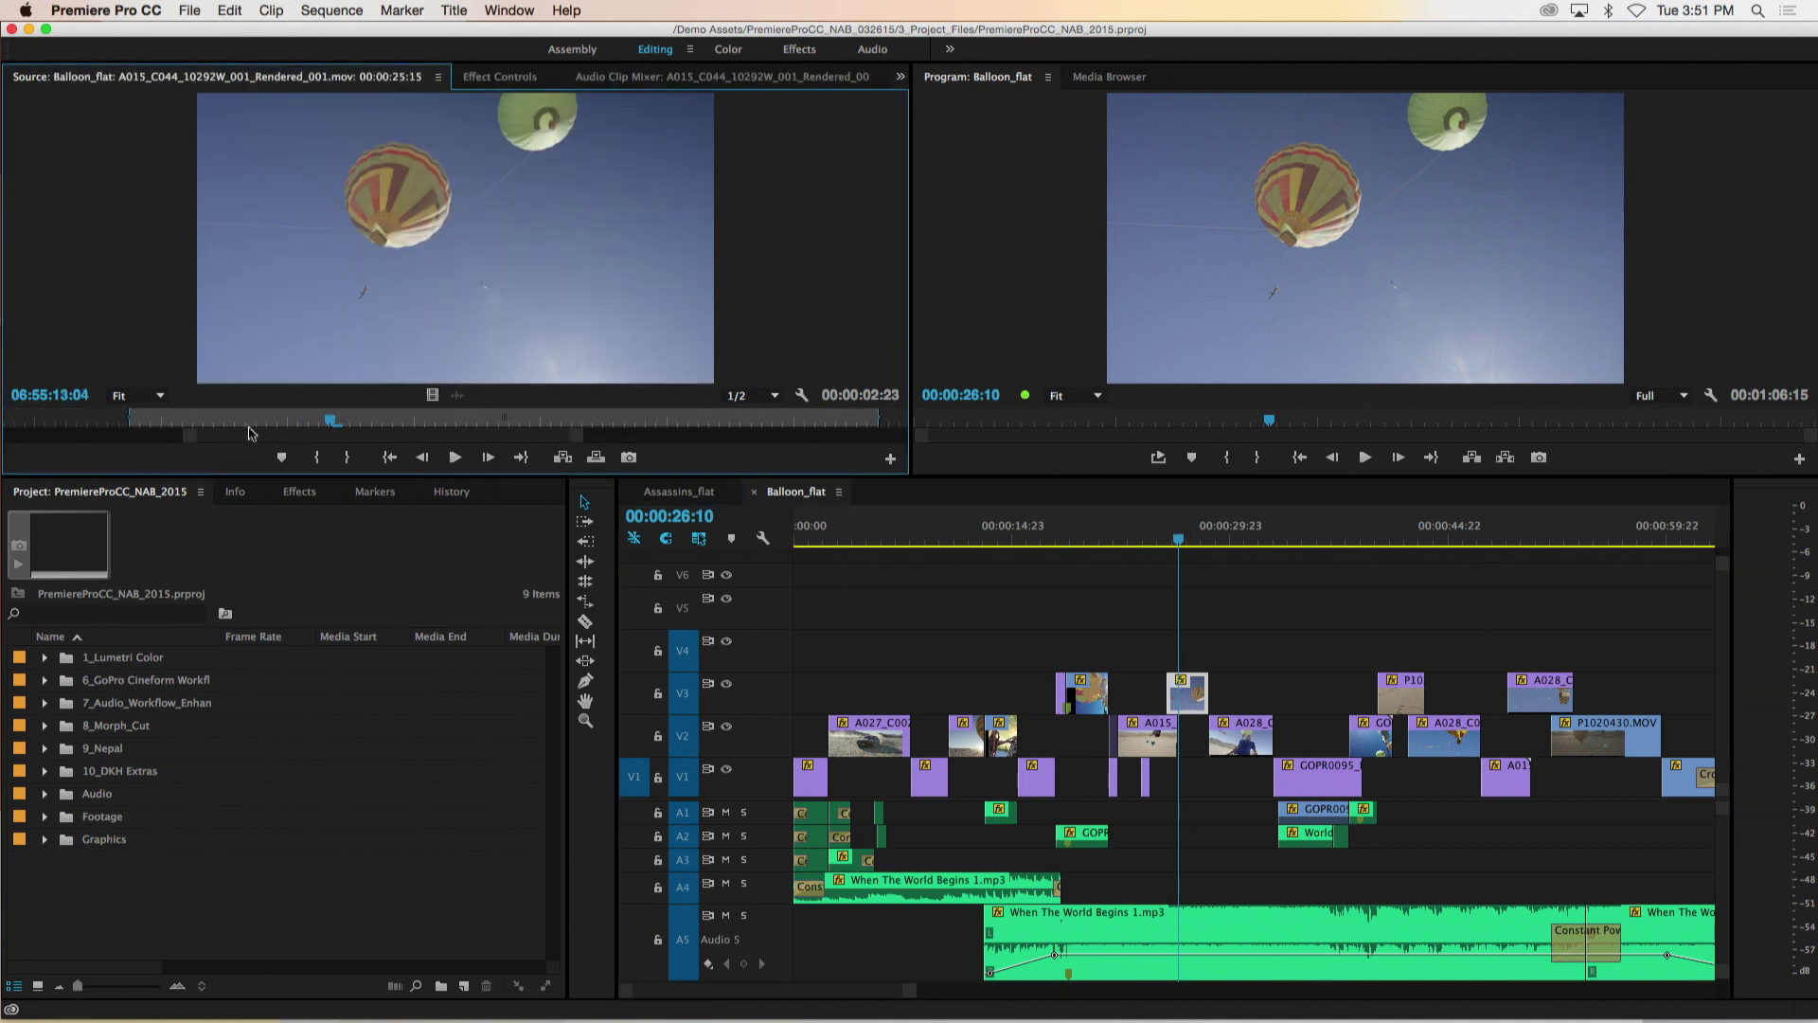
Match frame with F and drag the in-point earlier, lengthening the clip to 00:00:03:06.
click(1238, 691)
key(space)
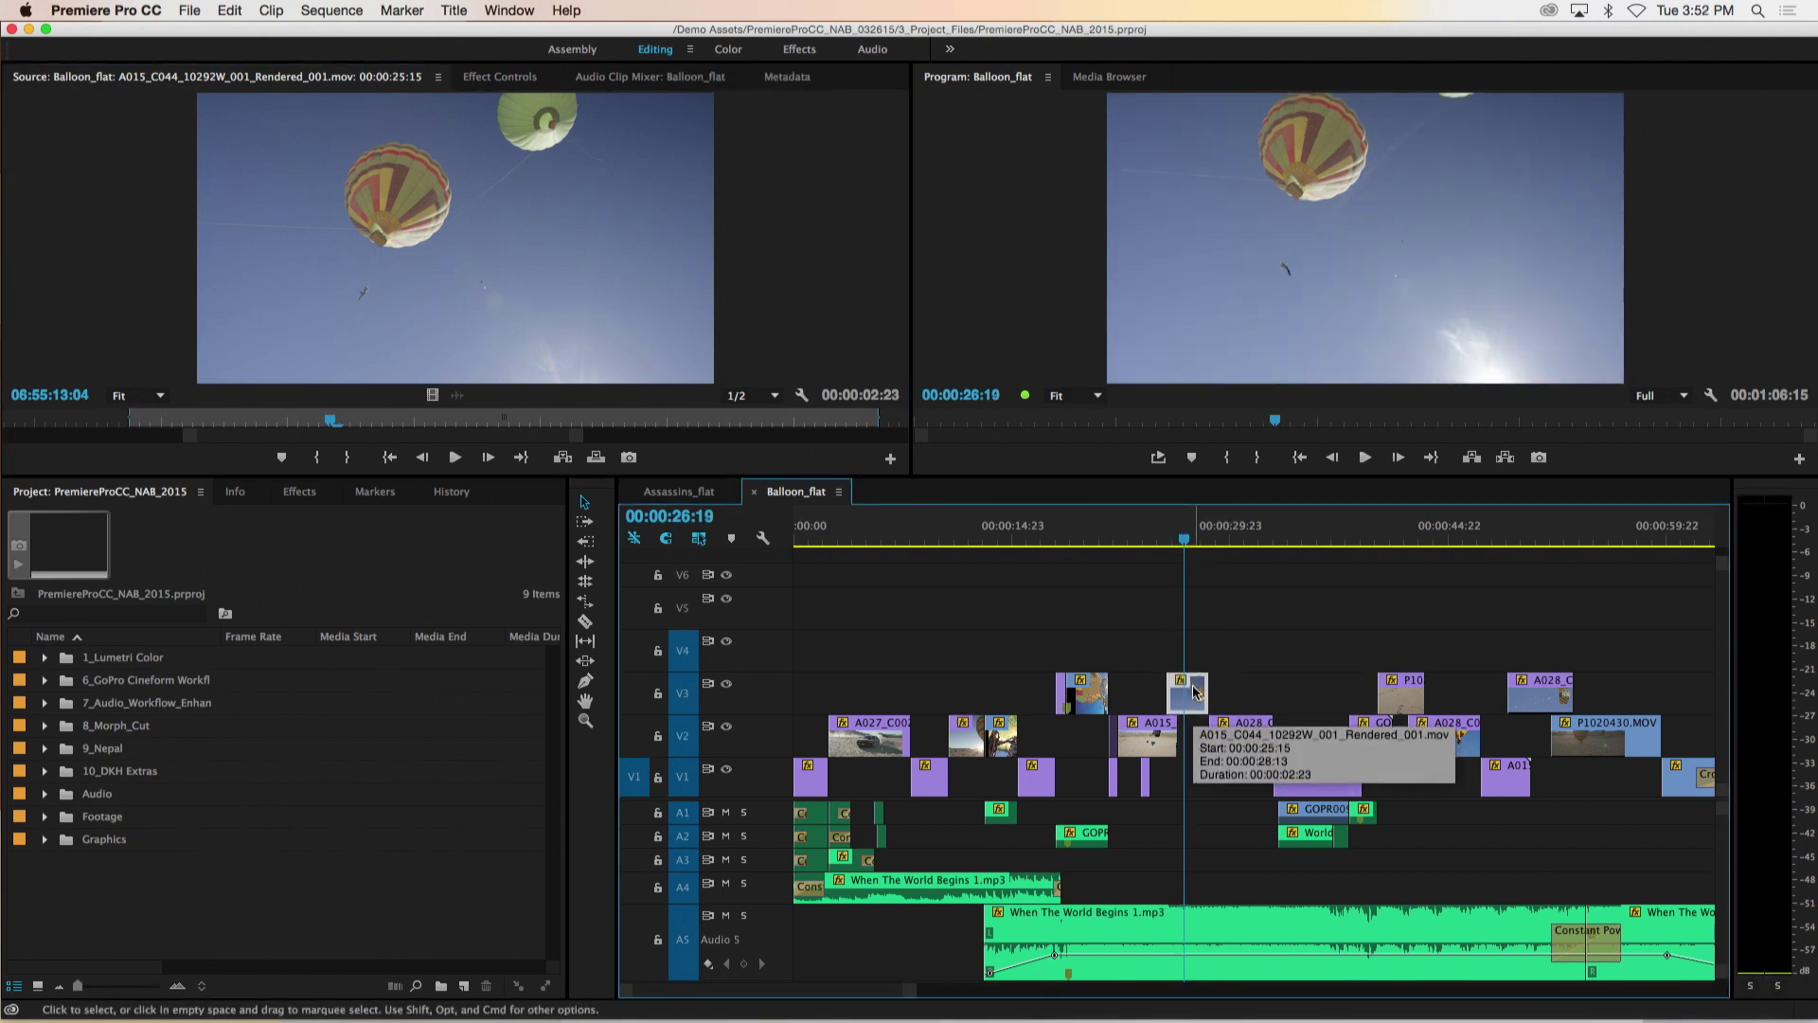
key(f)
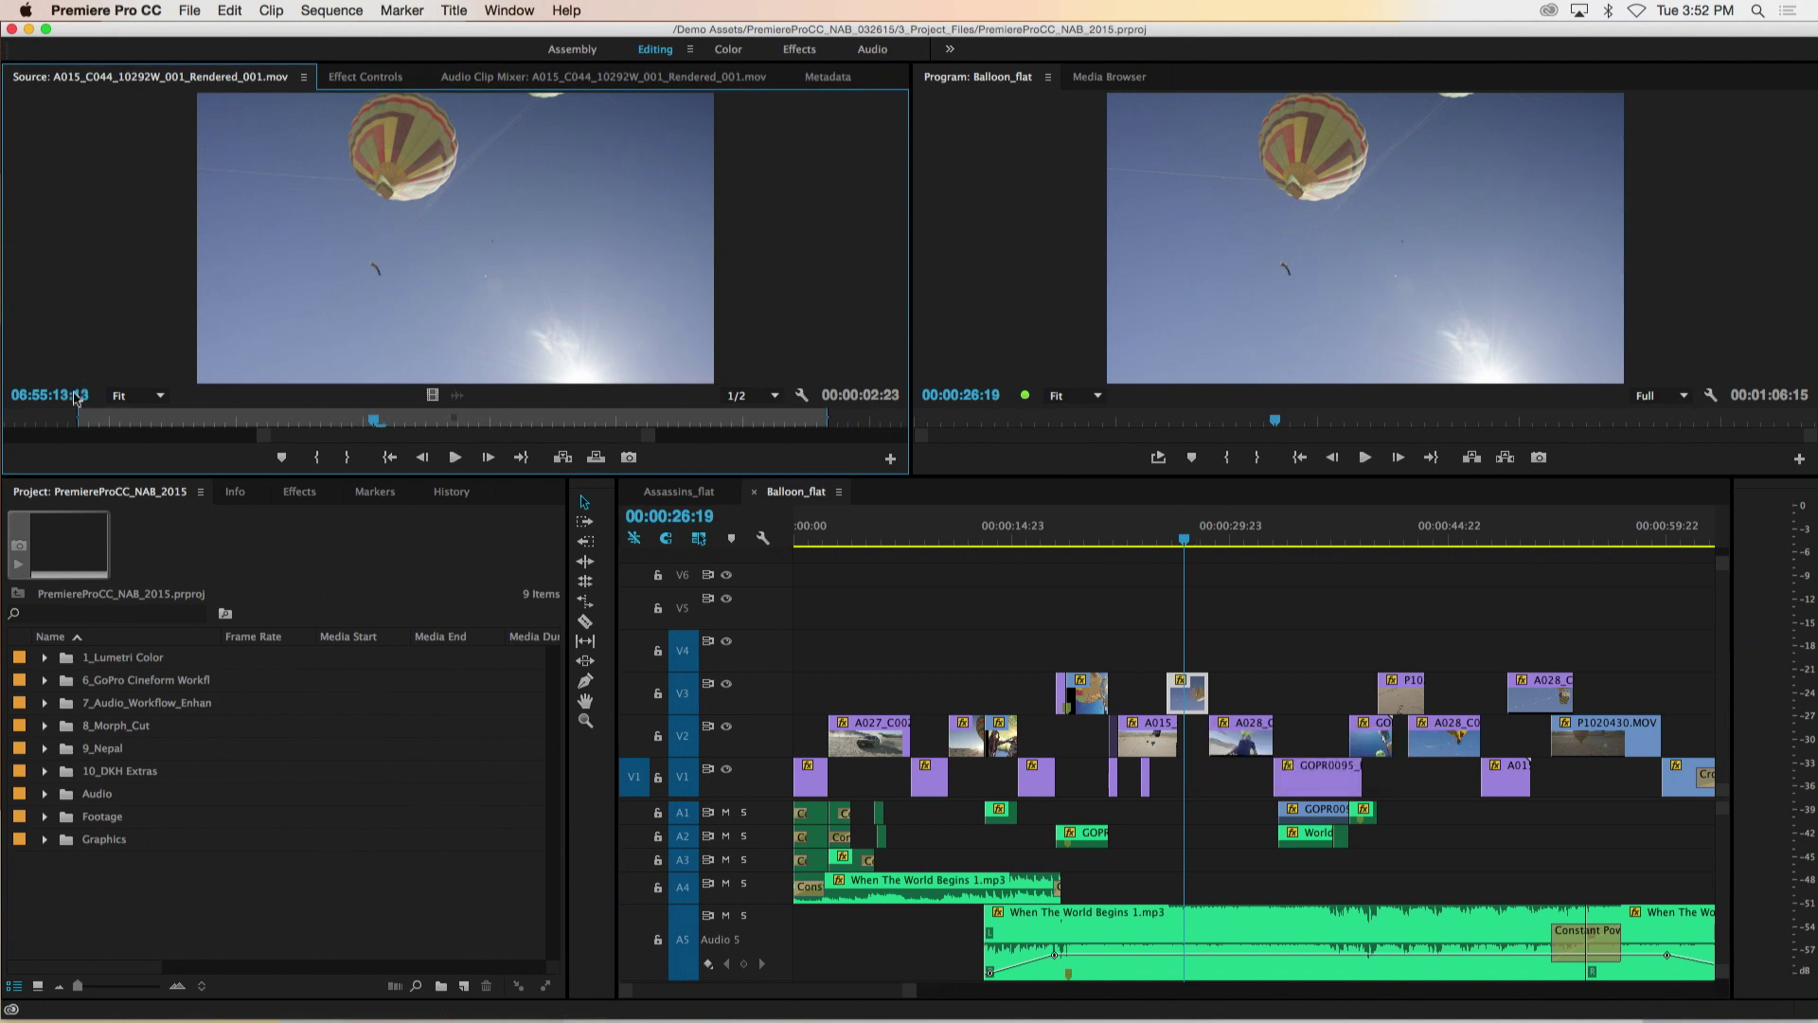
drag(80, 418, 74, 418)
drag(454, 237, 1188, 687)
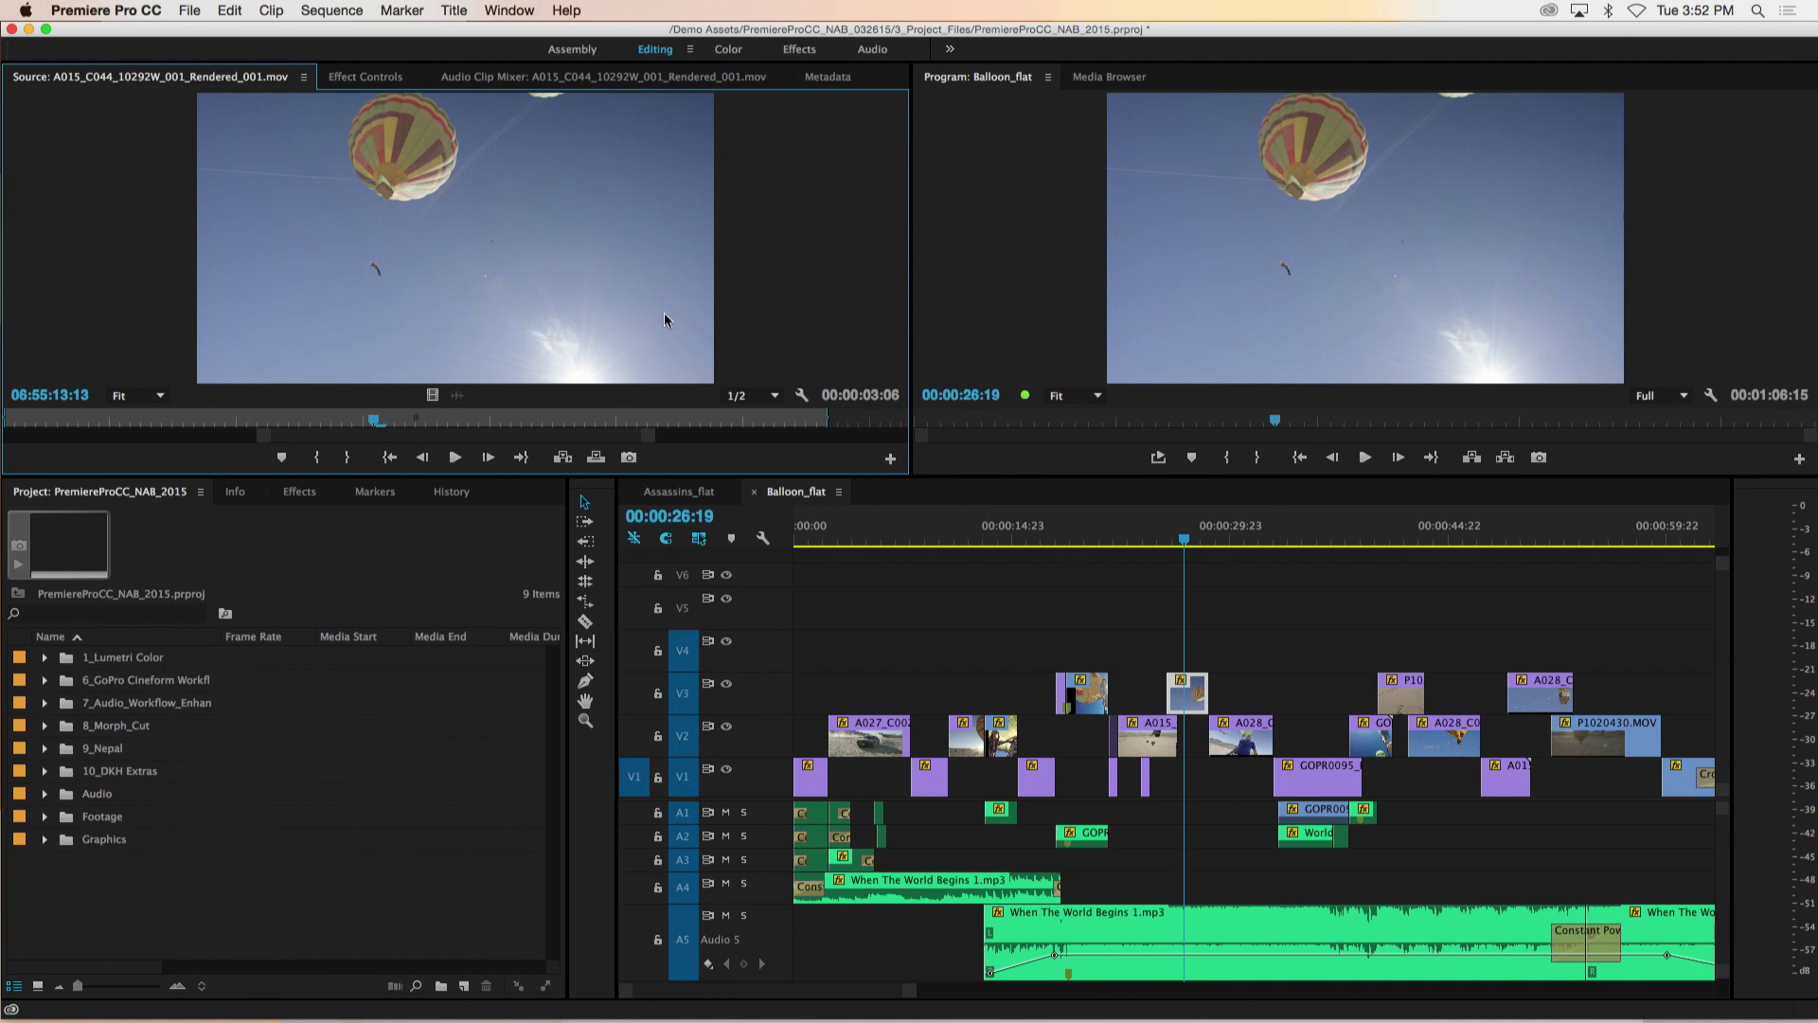
Search 'playhe' and set Ripple Trim Next/Previous Edit To Playhead to F and D.
click(165, 7)
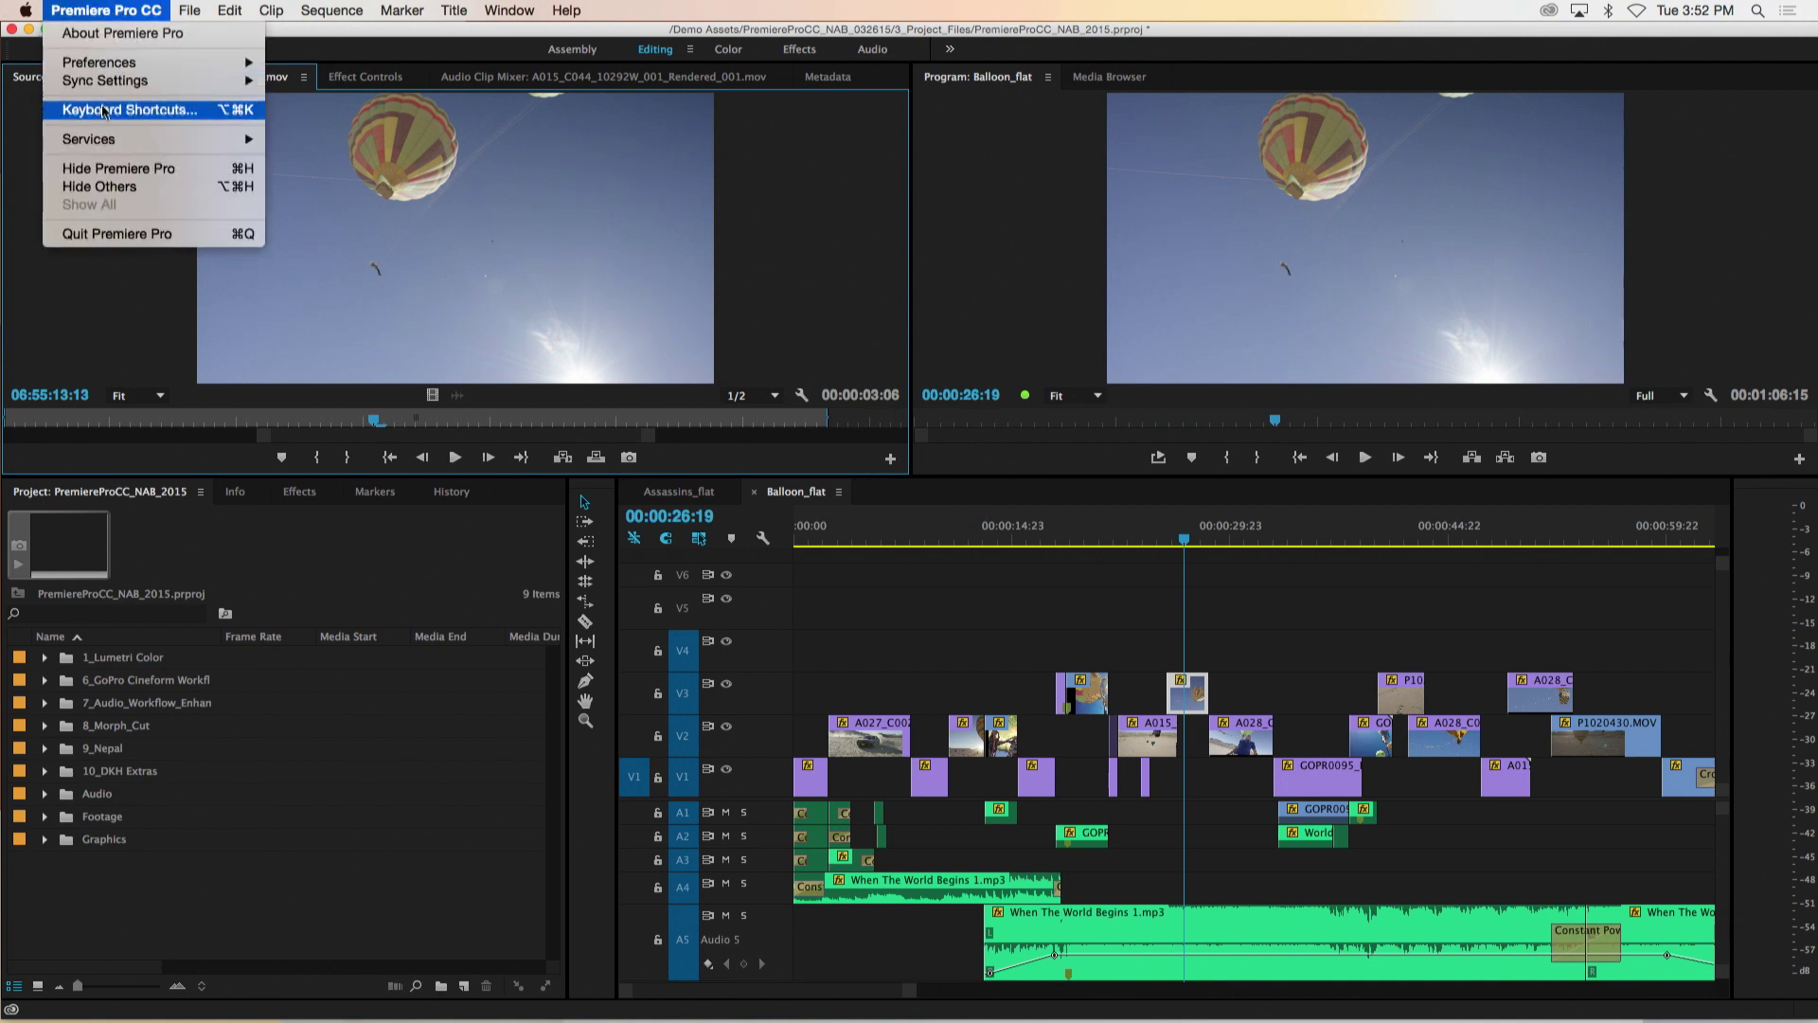
click(176, 112)
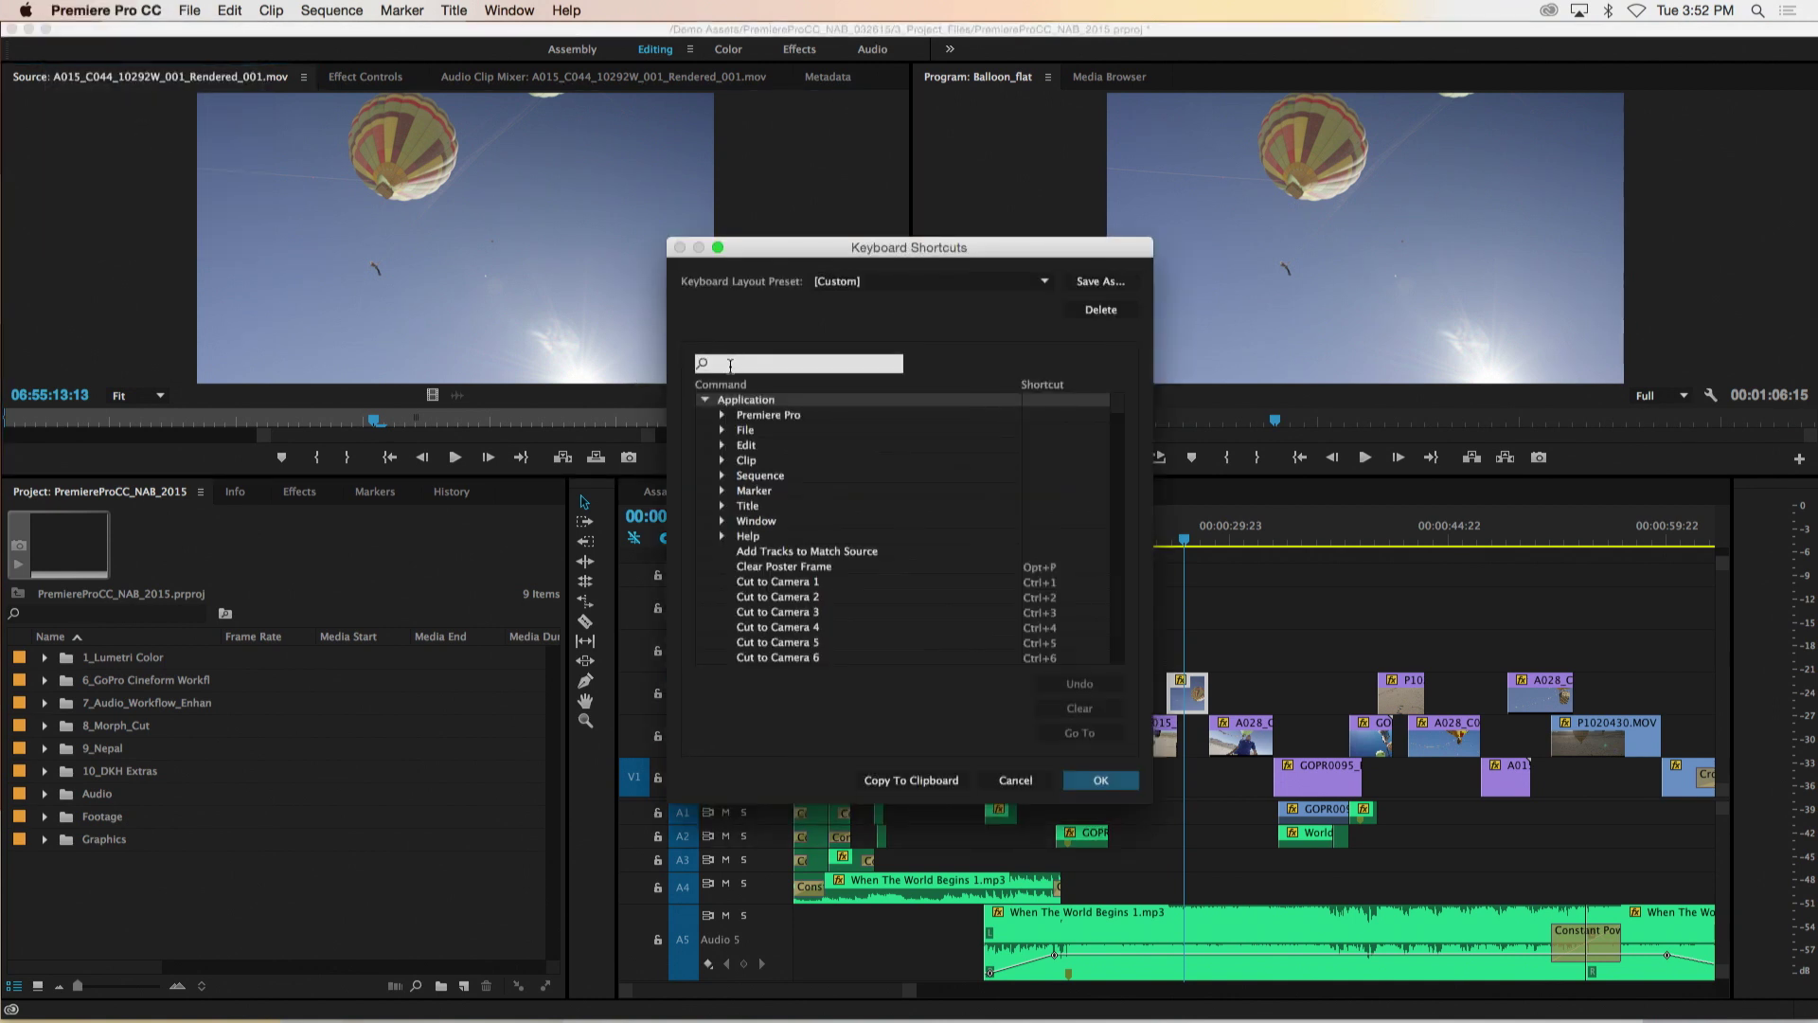
text(playhe)
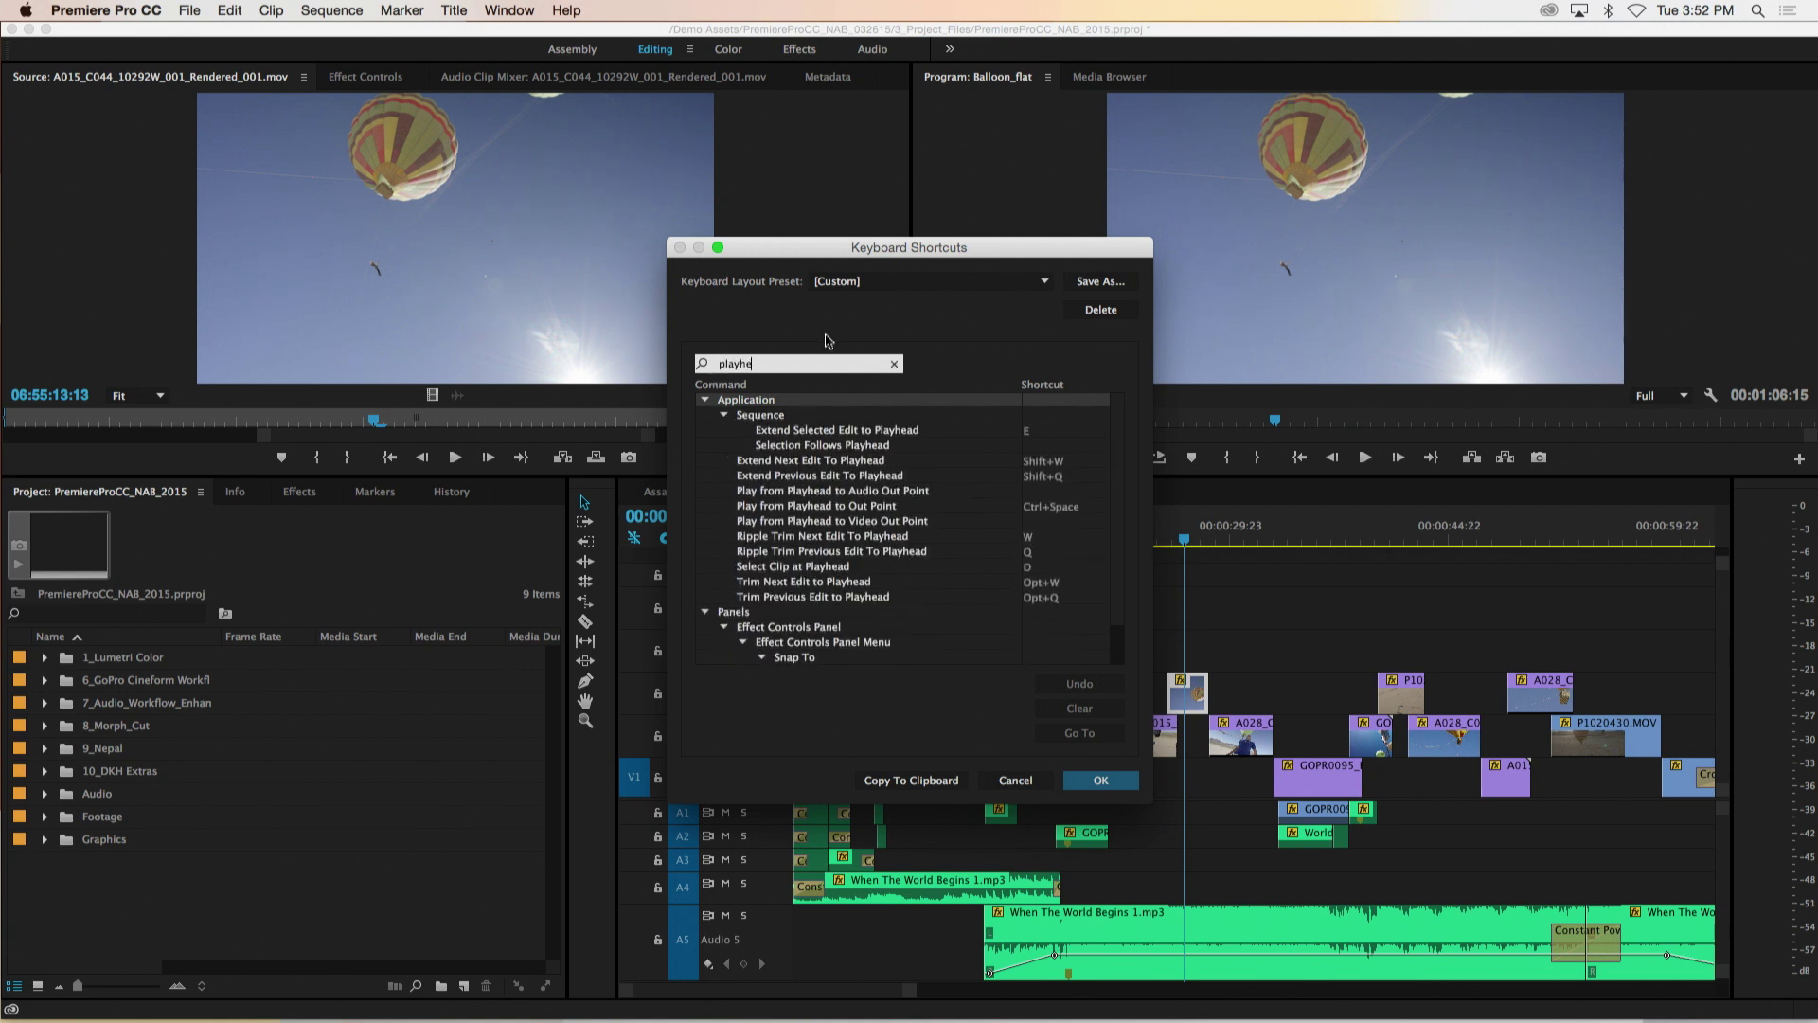
click(1032, 537)
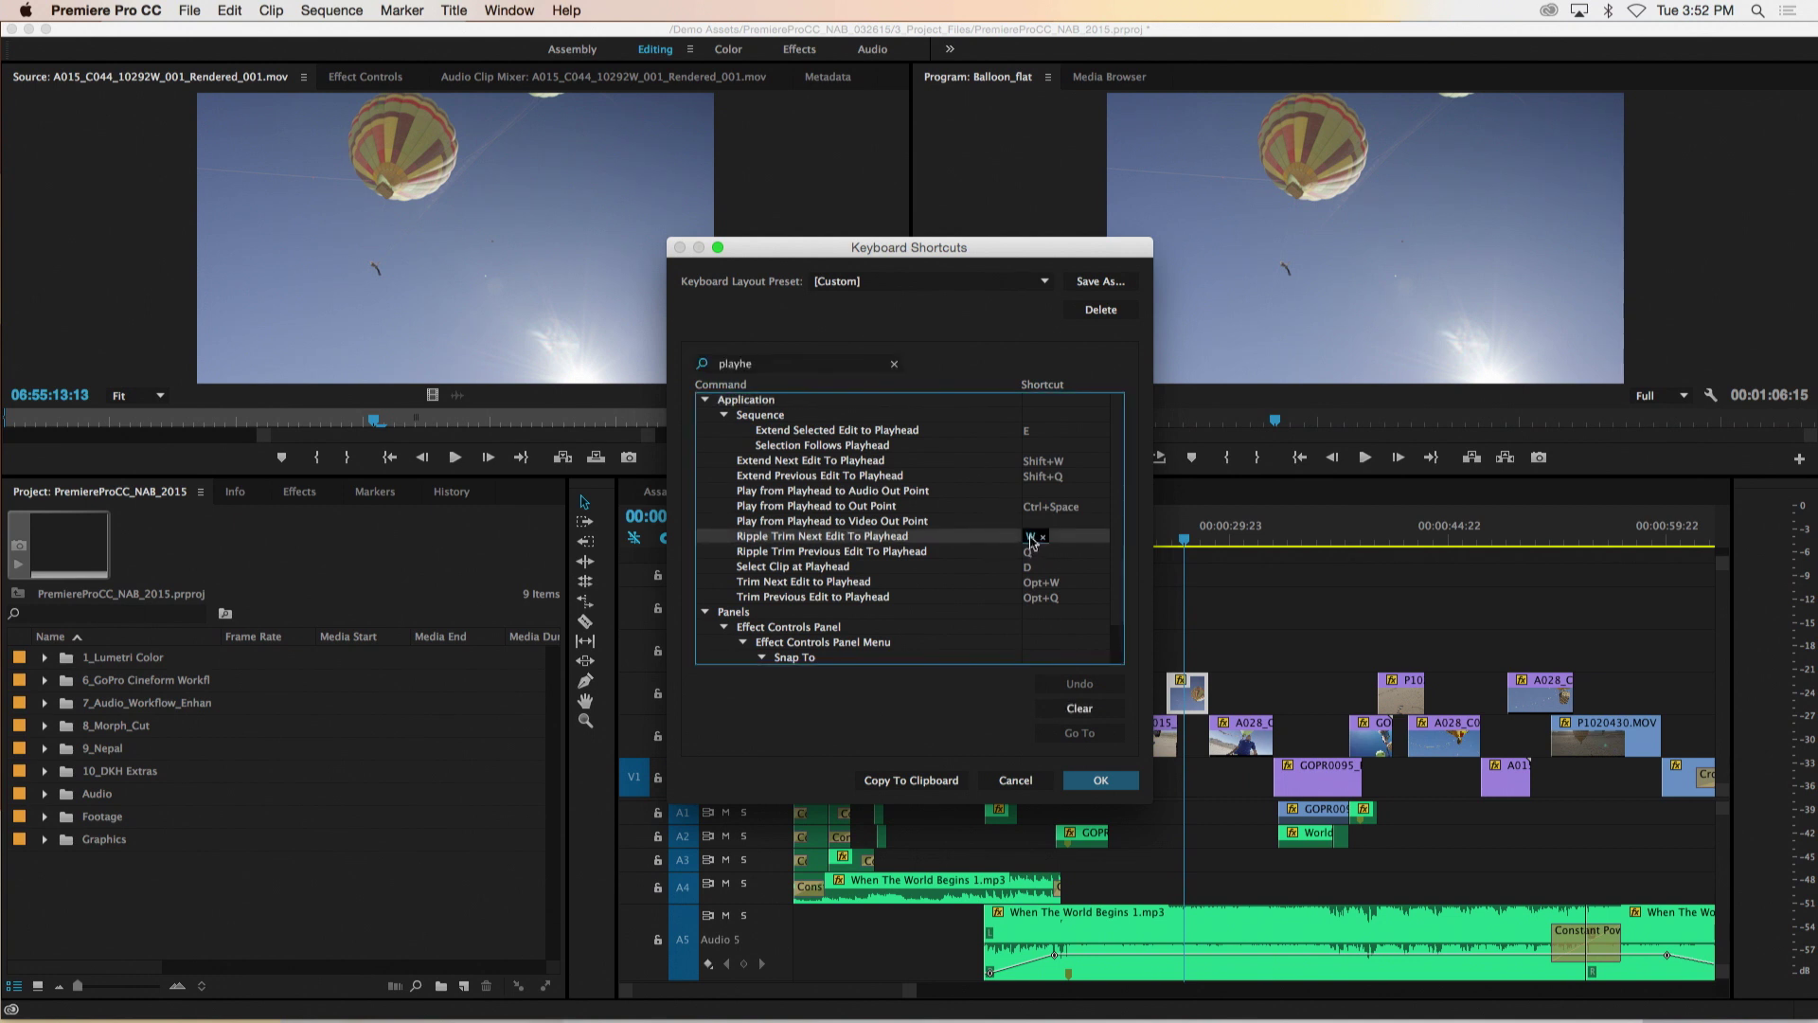
key(f)
click(1029, 553)
key(d)
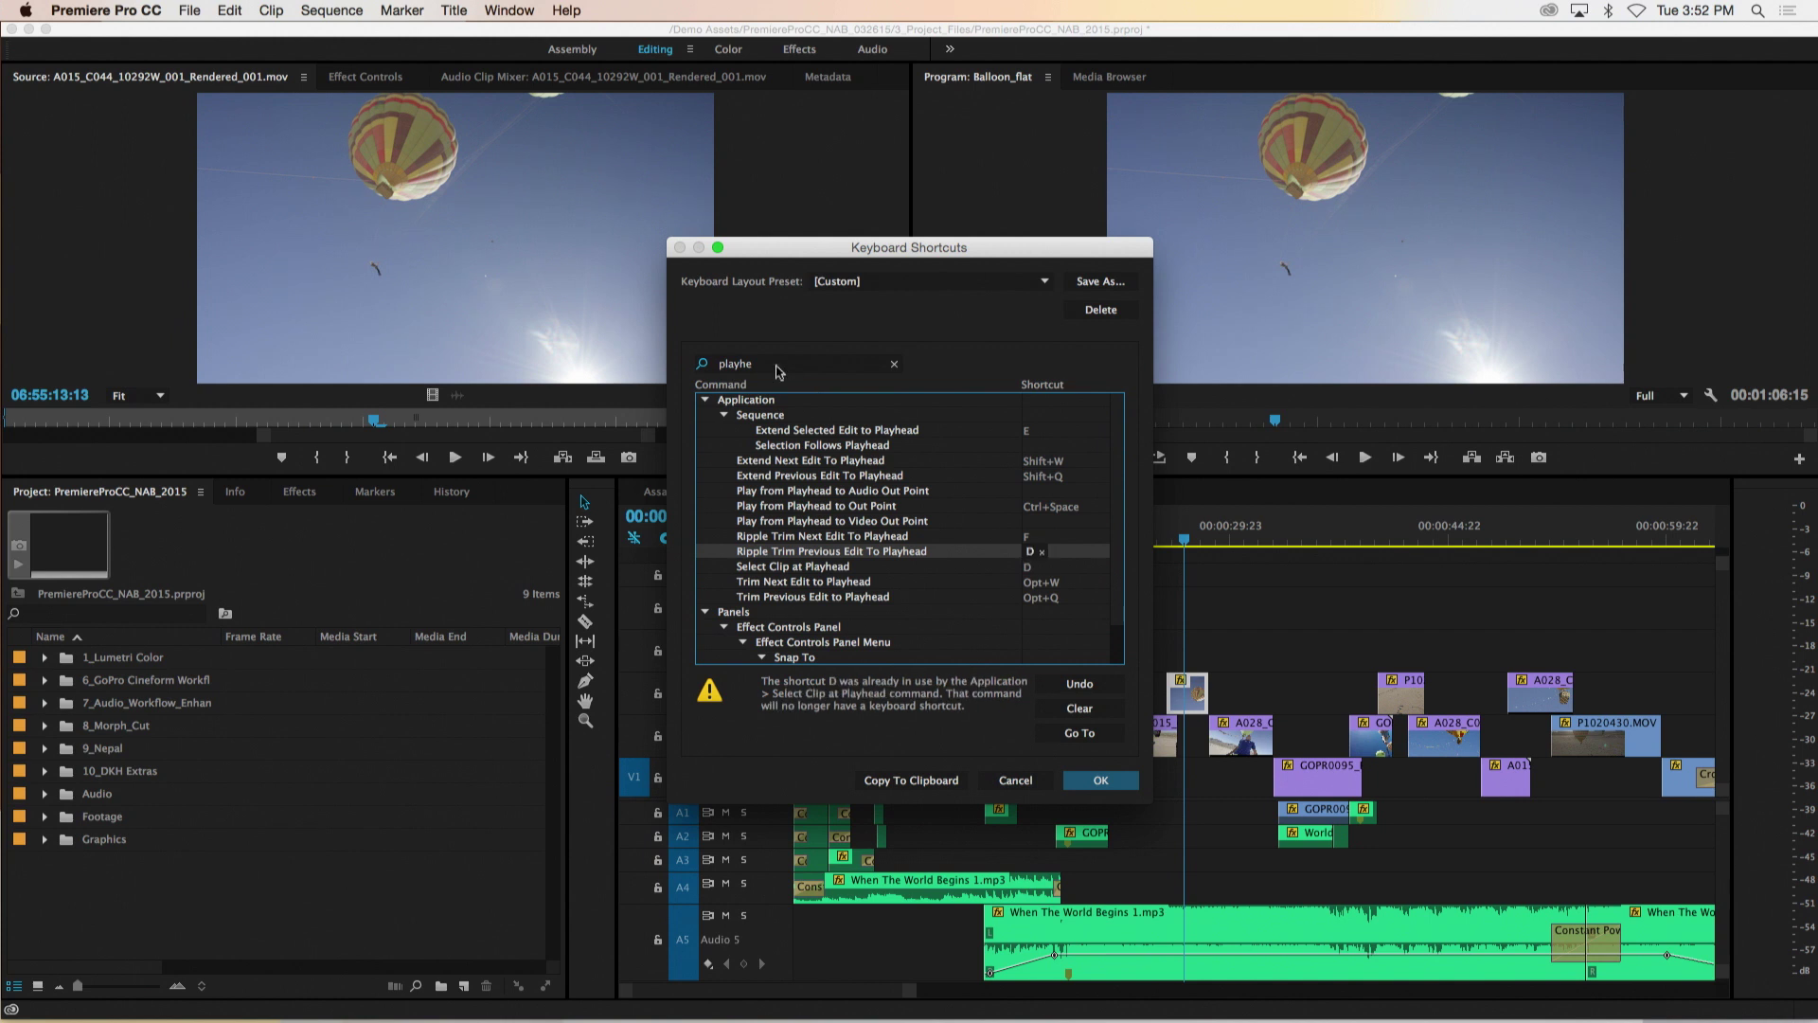
Search 'edit', map Next/Previous Edit Point to S and A, and save.
click(705, 363)
text(edit point)
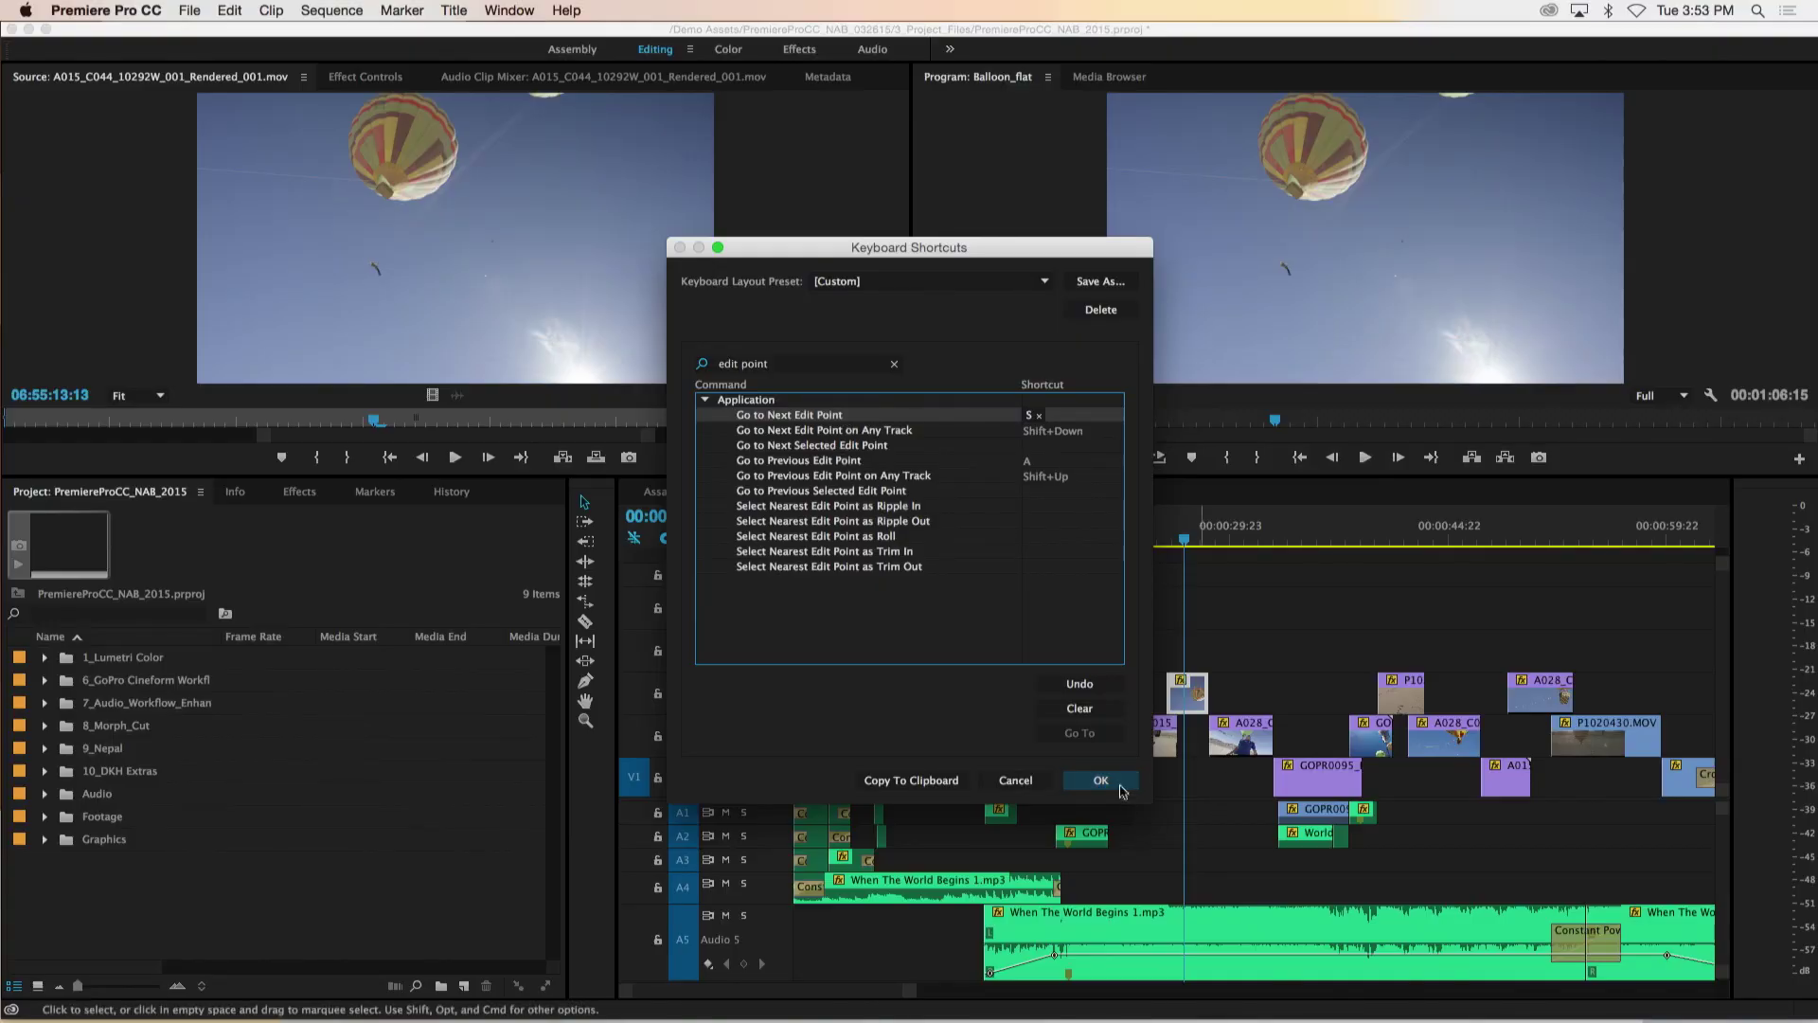
click(1115, 780)
Step back two edit points, play, park near 4 seconds, and zoom in on the timeline start.
key(Up)
key(Up)
key(Up)
key(Up)
key(Up)
key(Up)
key(Up)
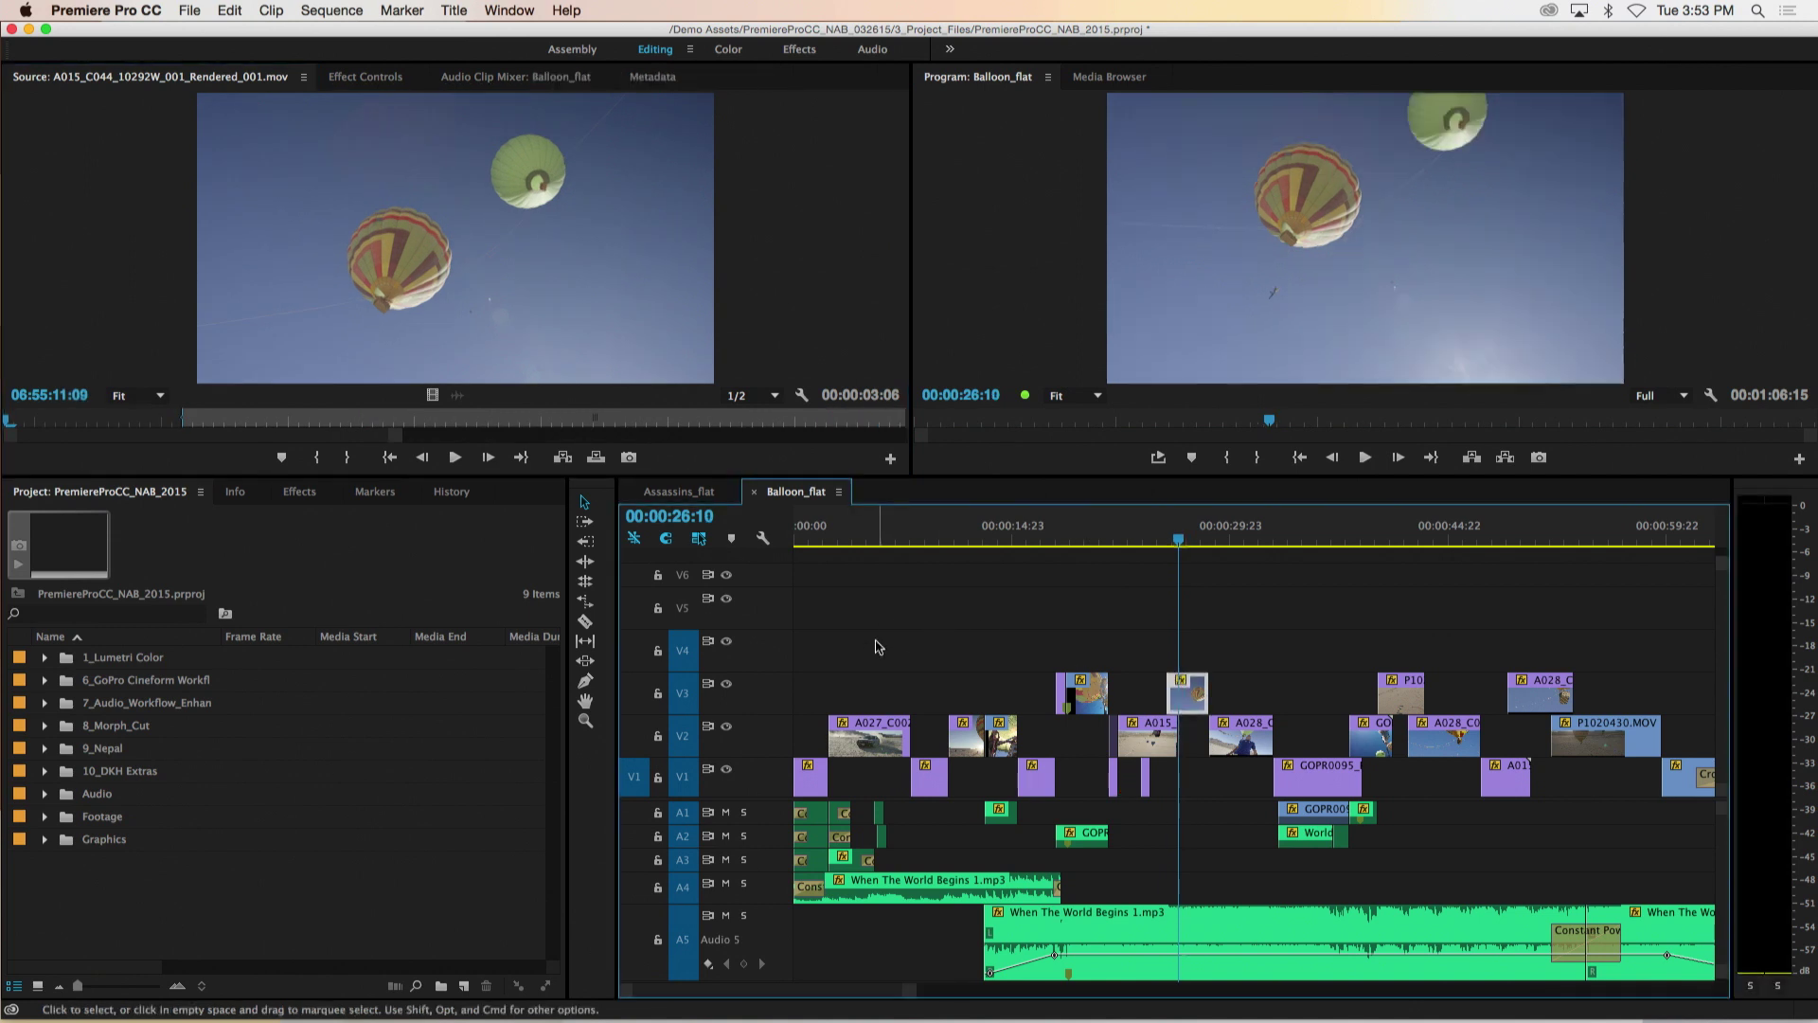
key(Up)
key(Up)
key(Up)
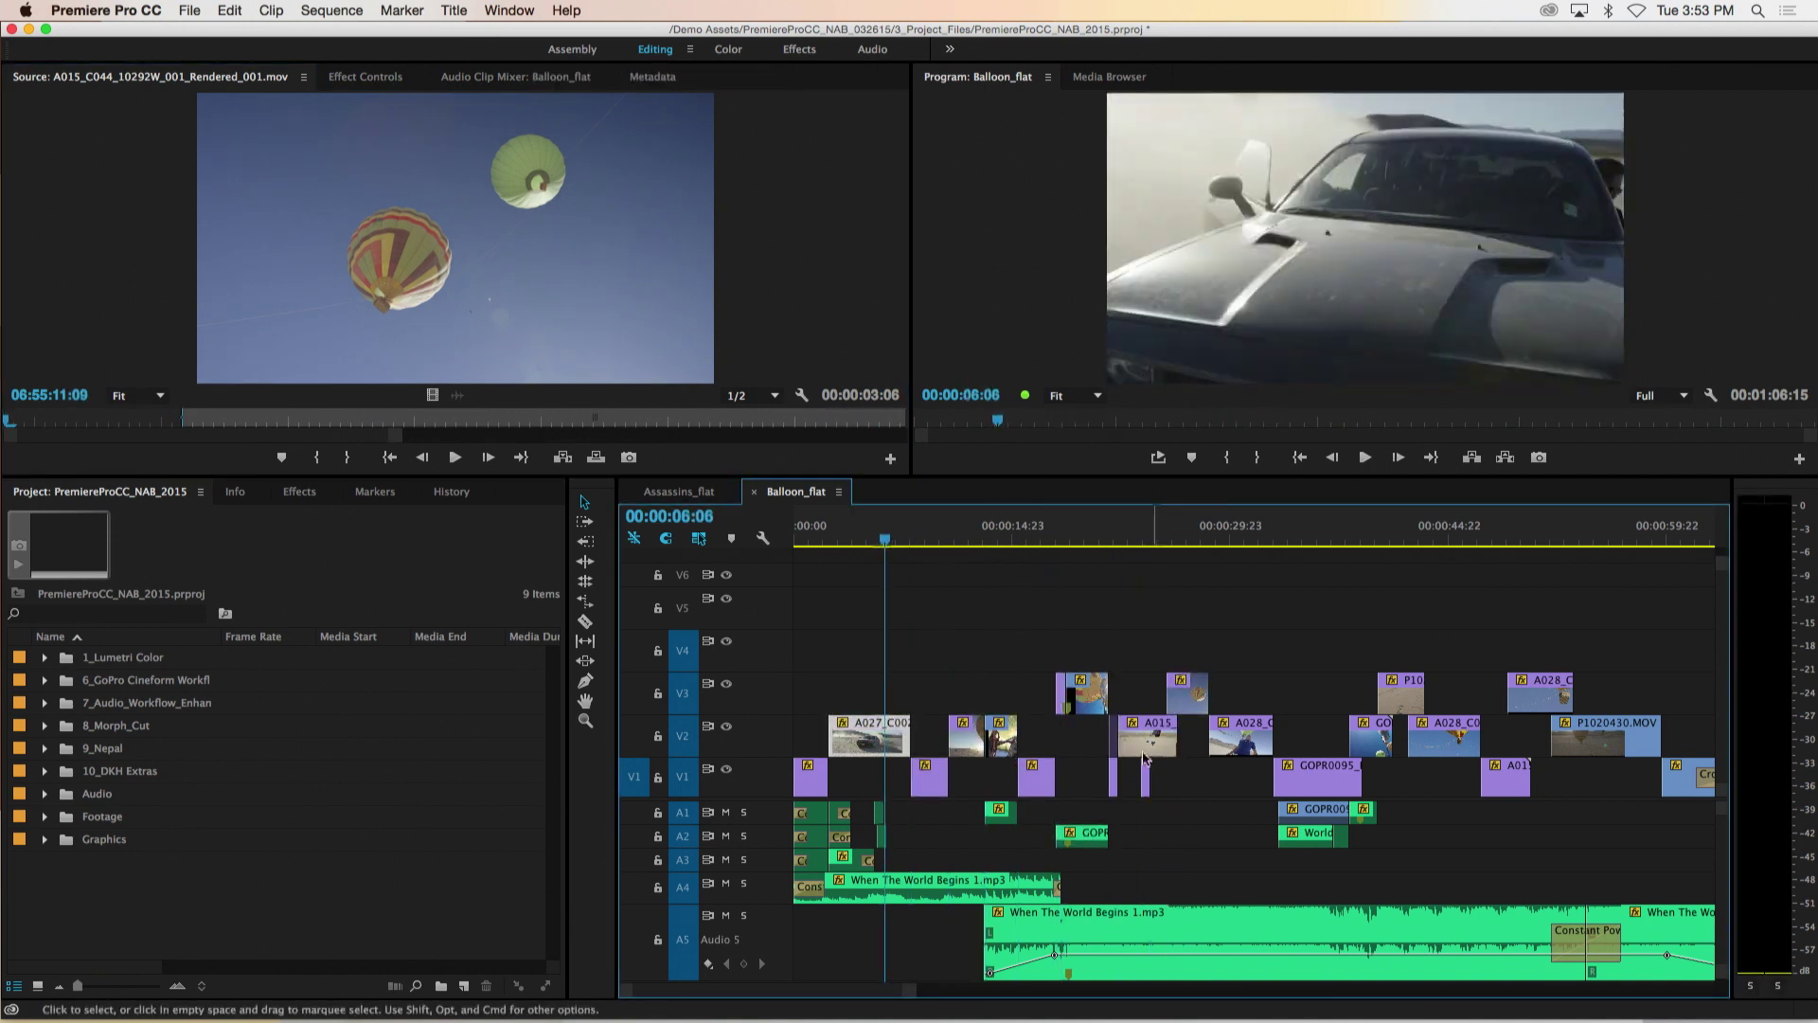
key(space)
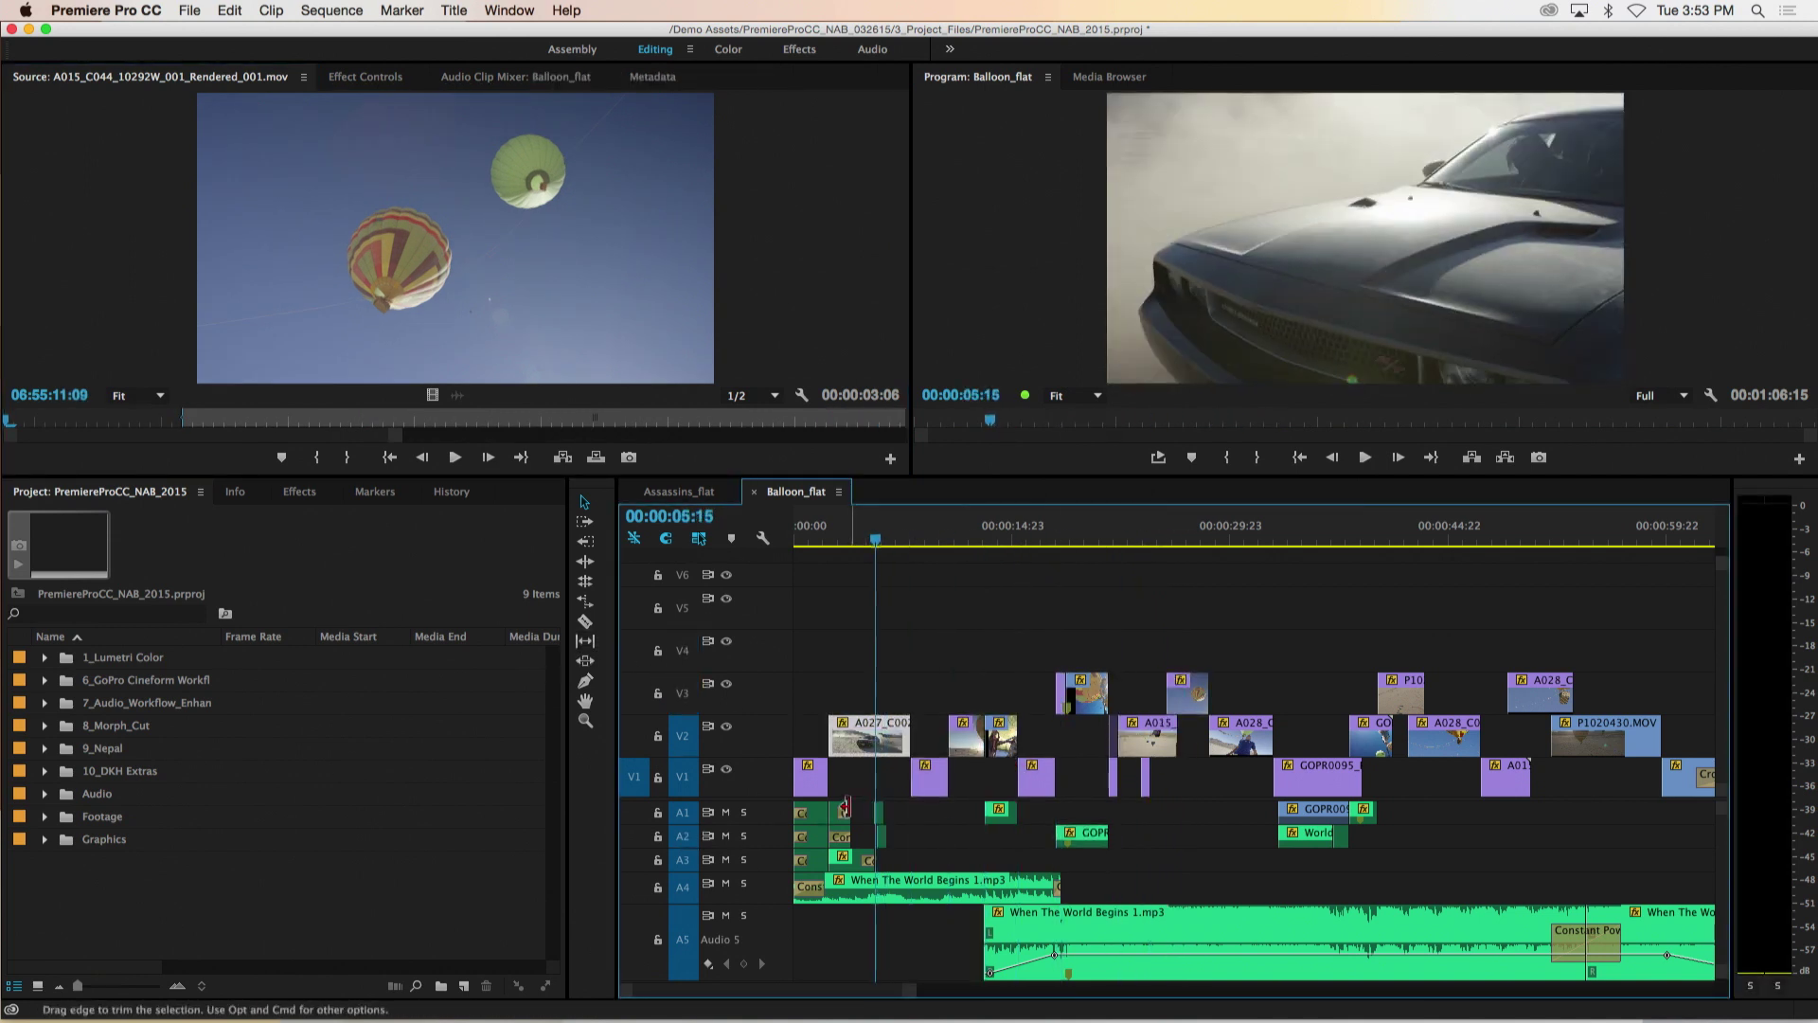
click(853, 538)
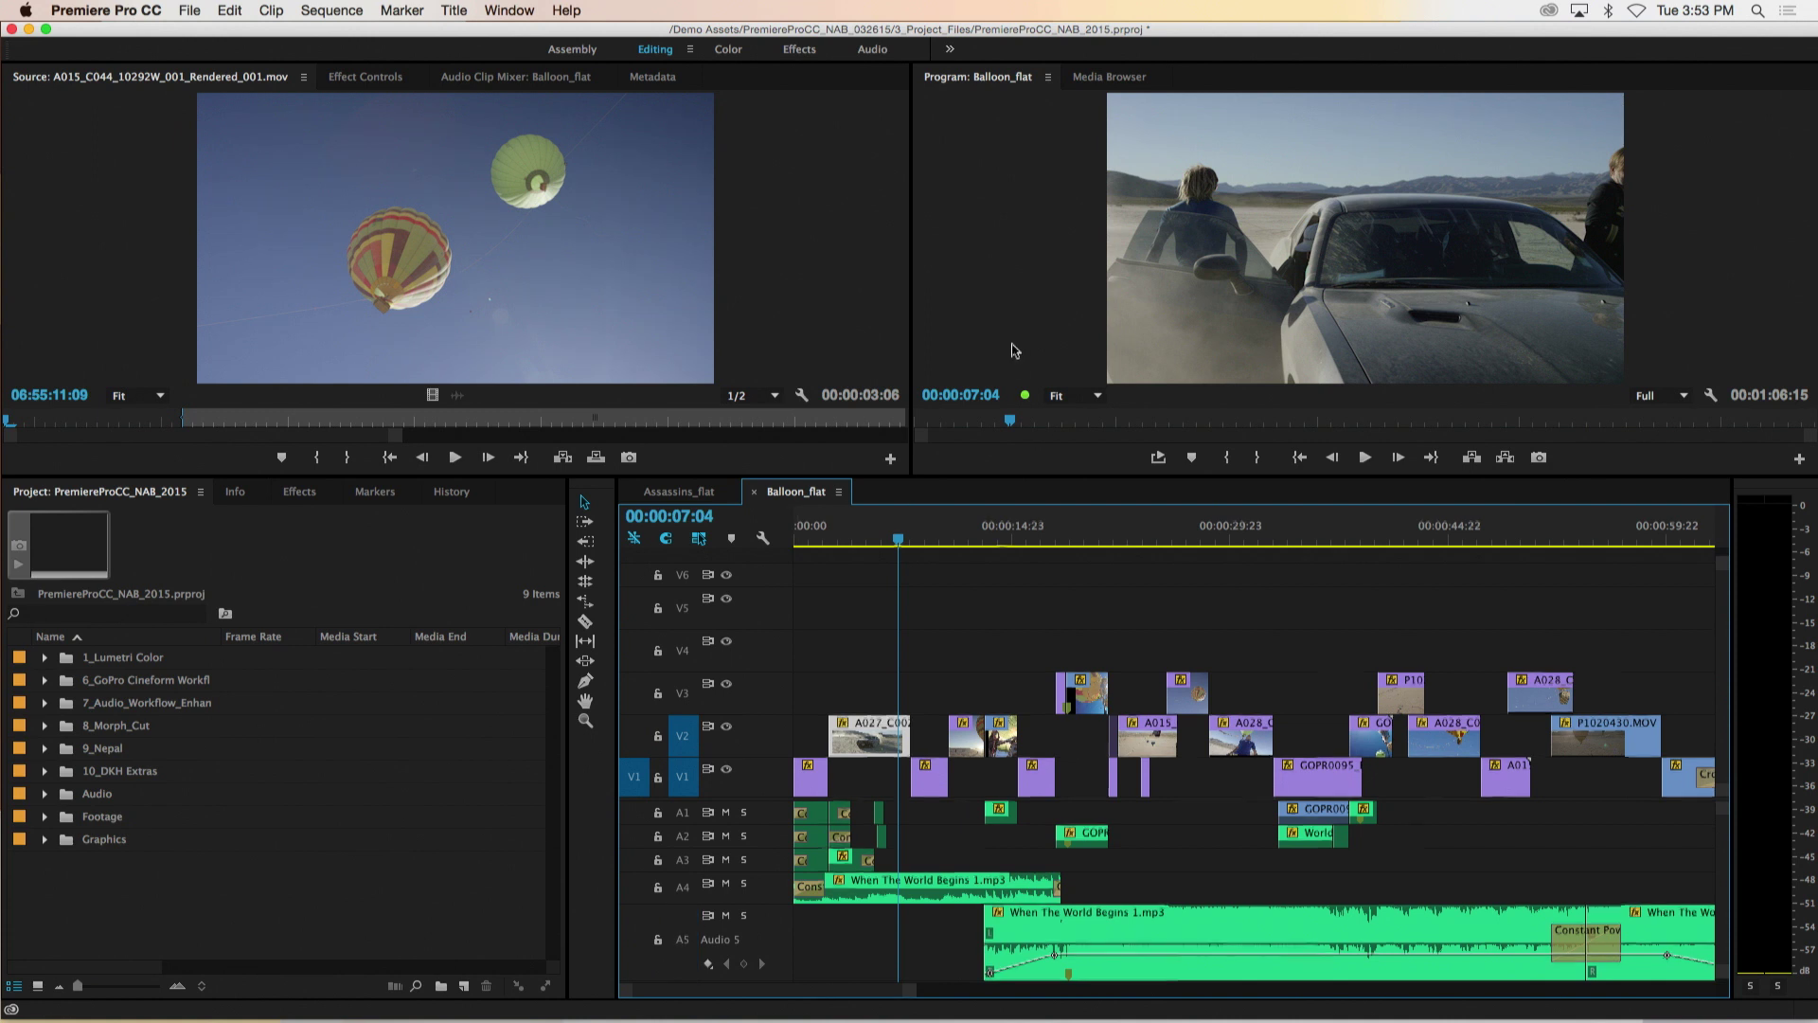
key(equal)
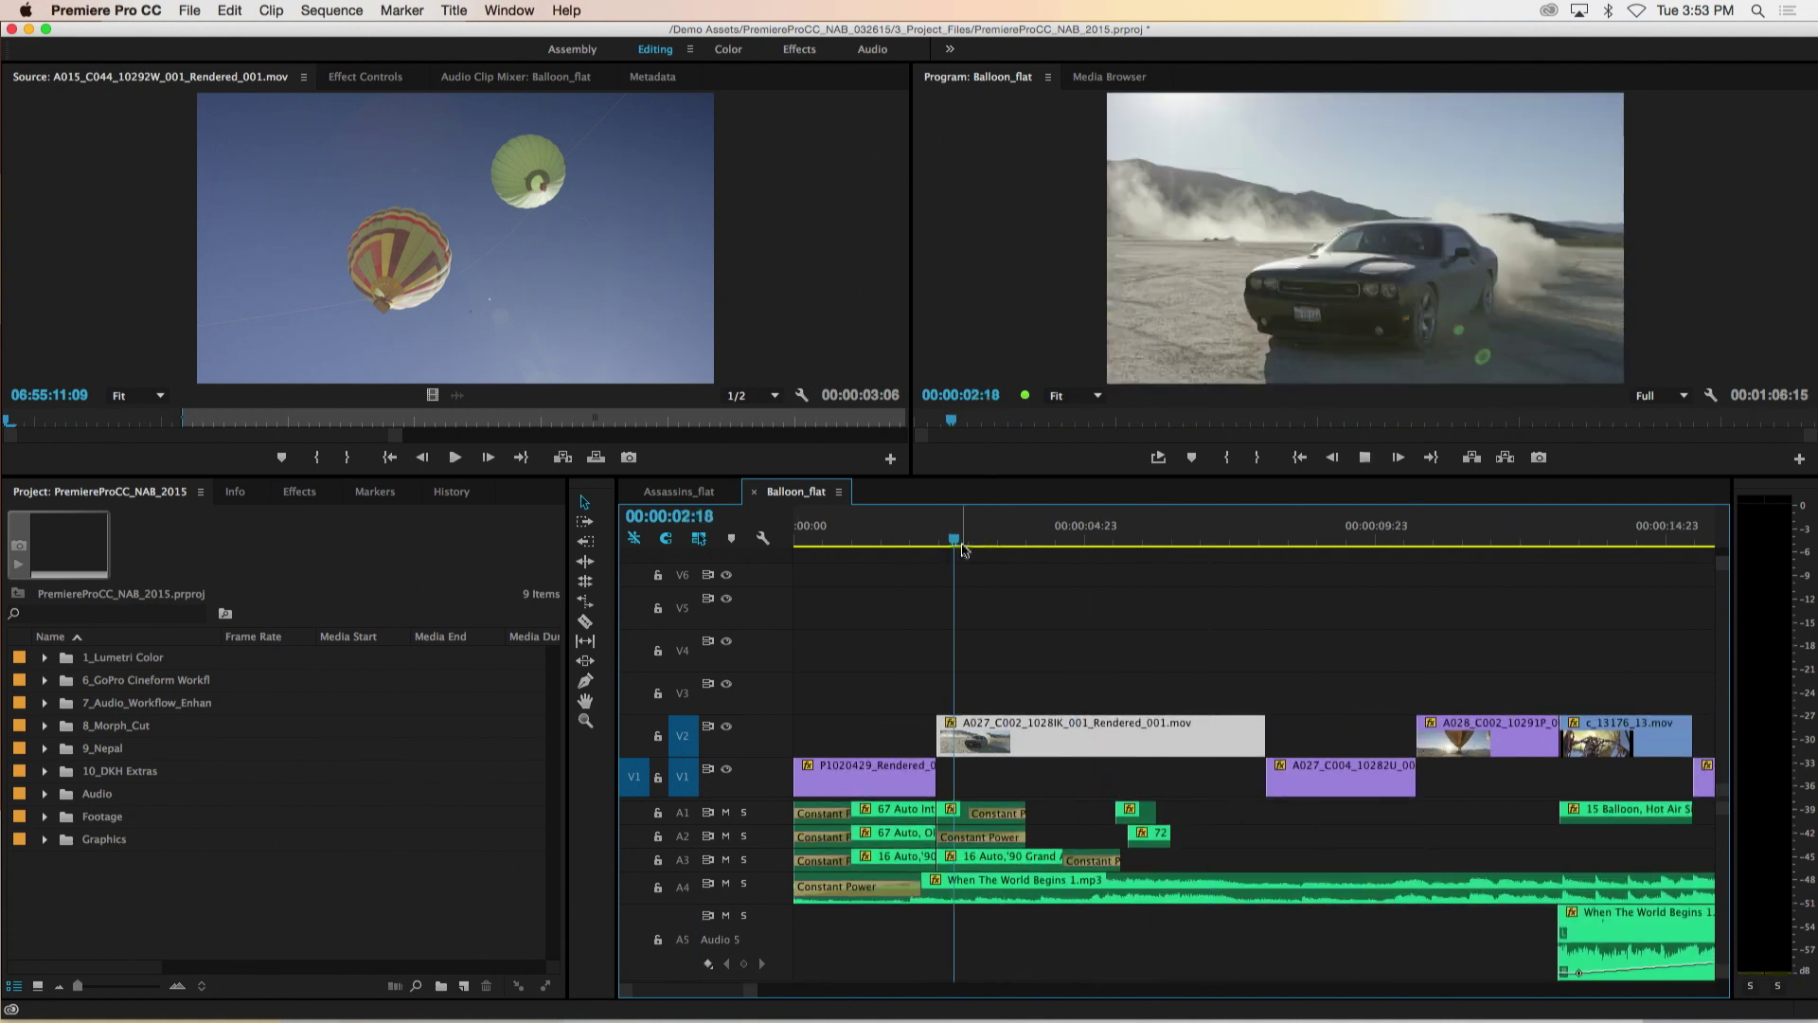
Play from 00:00:06:15, park just before the cut, and ripple-trim the V2 car clip's end to the playhead.
click(1182, 540)
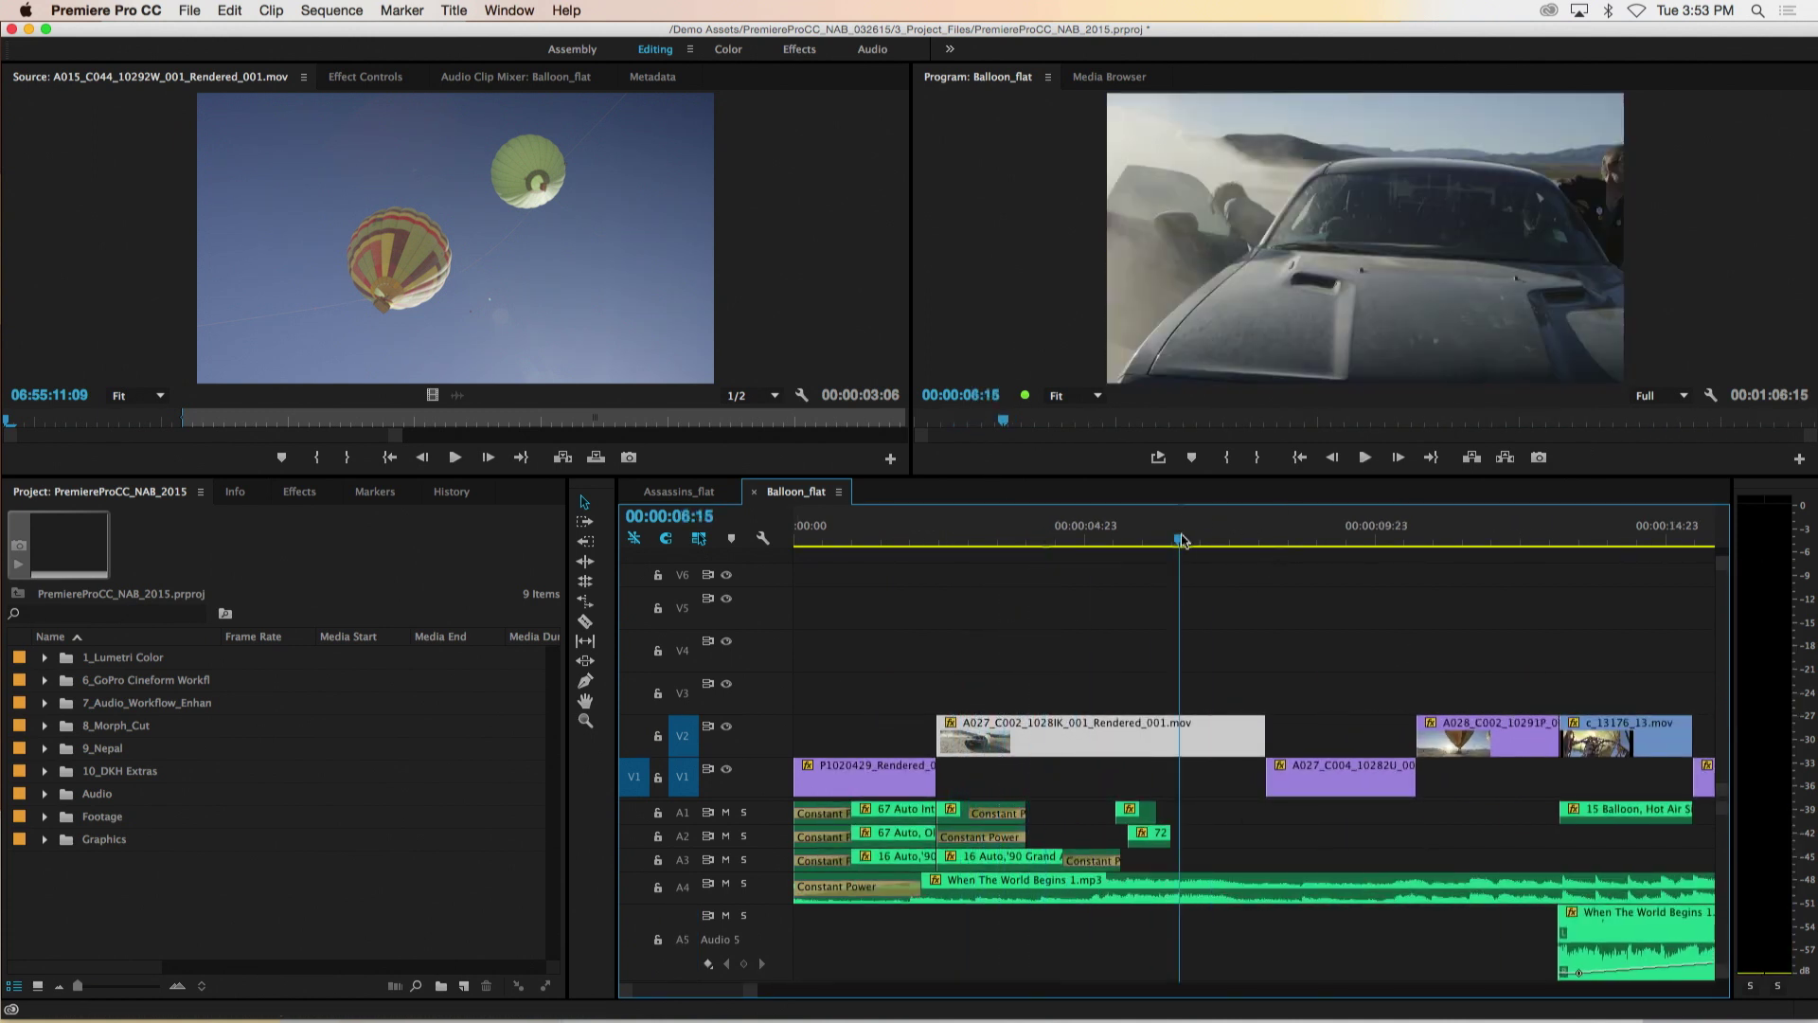
key(space)
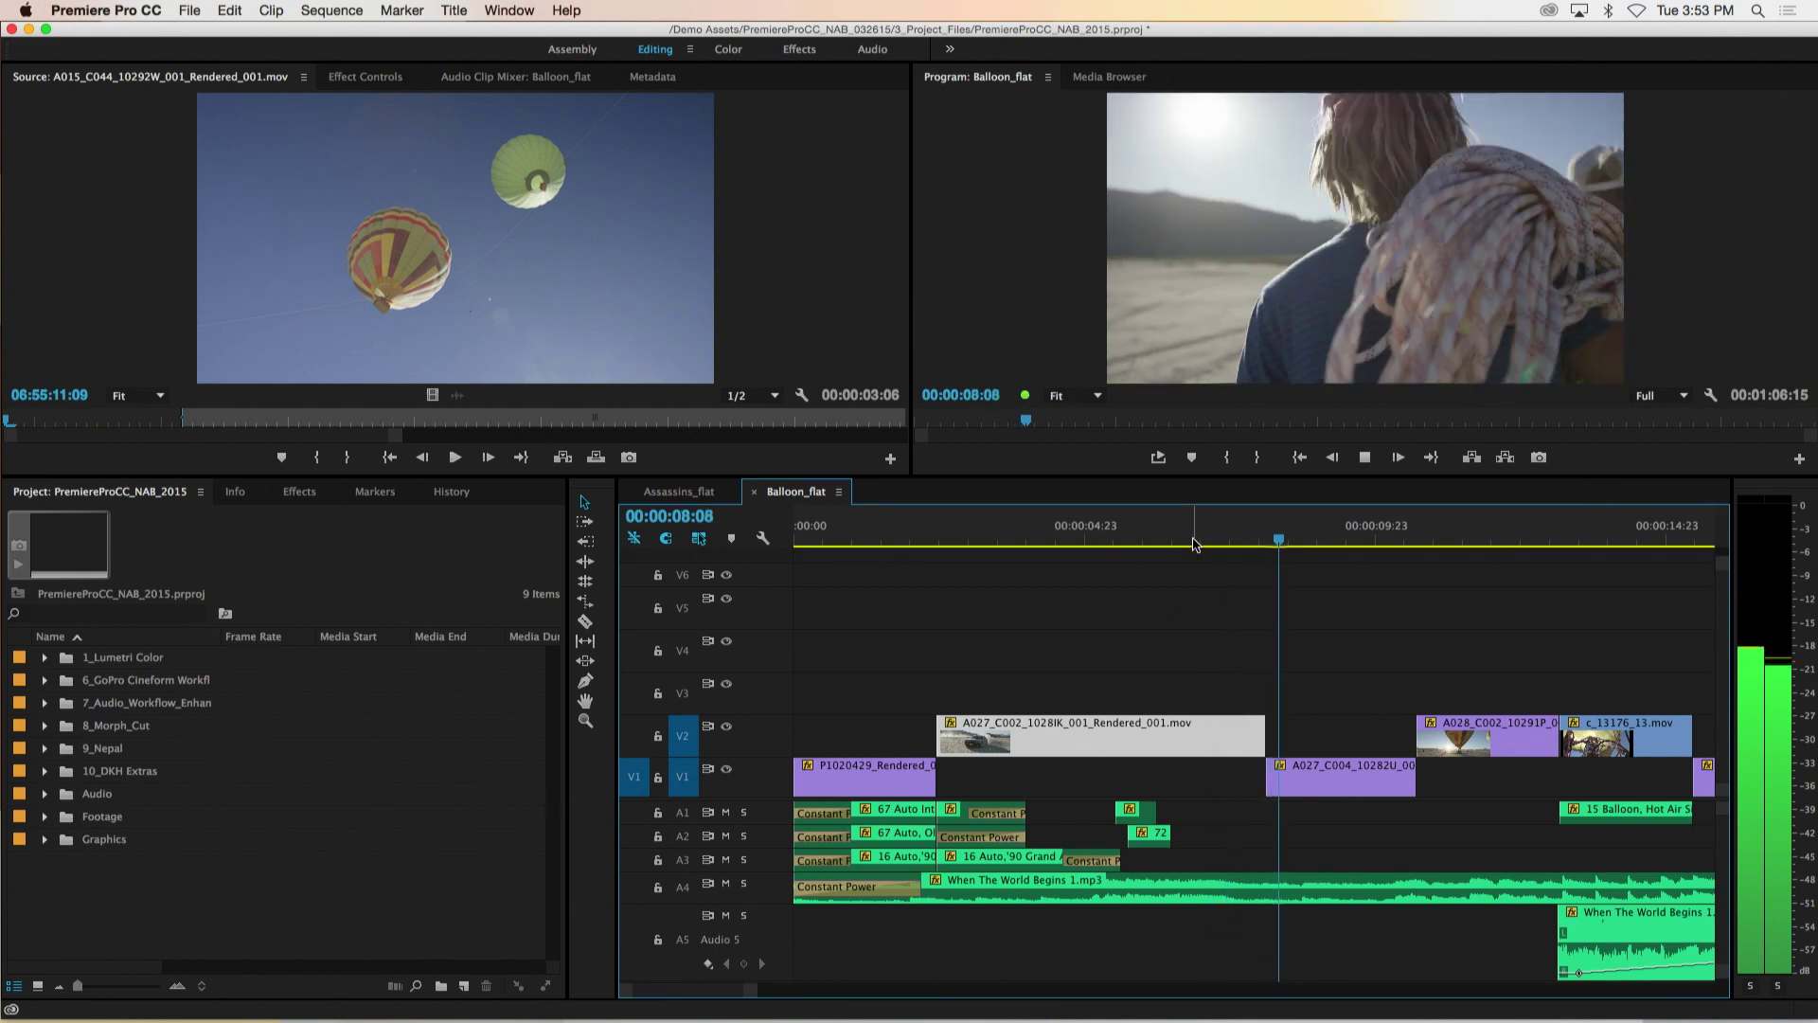
click(1216, 544)
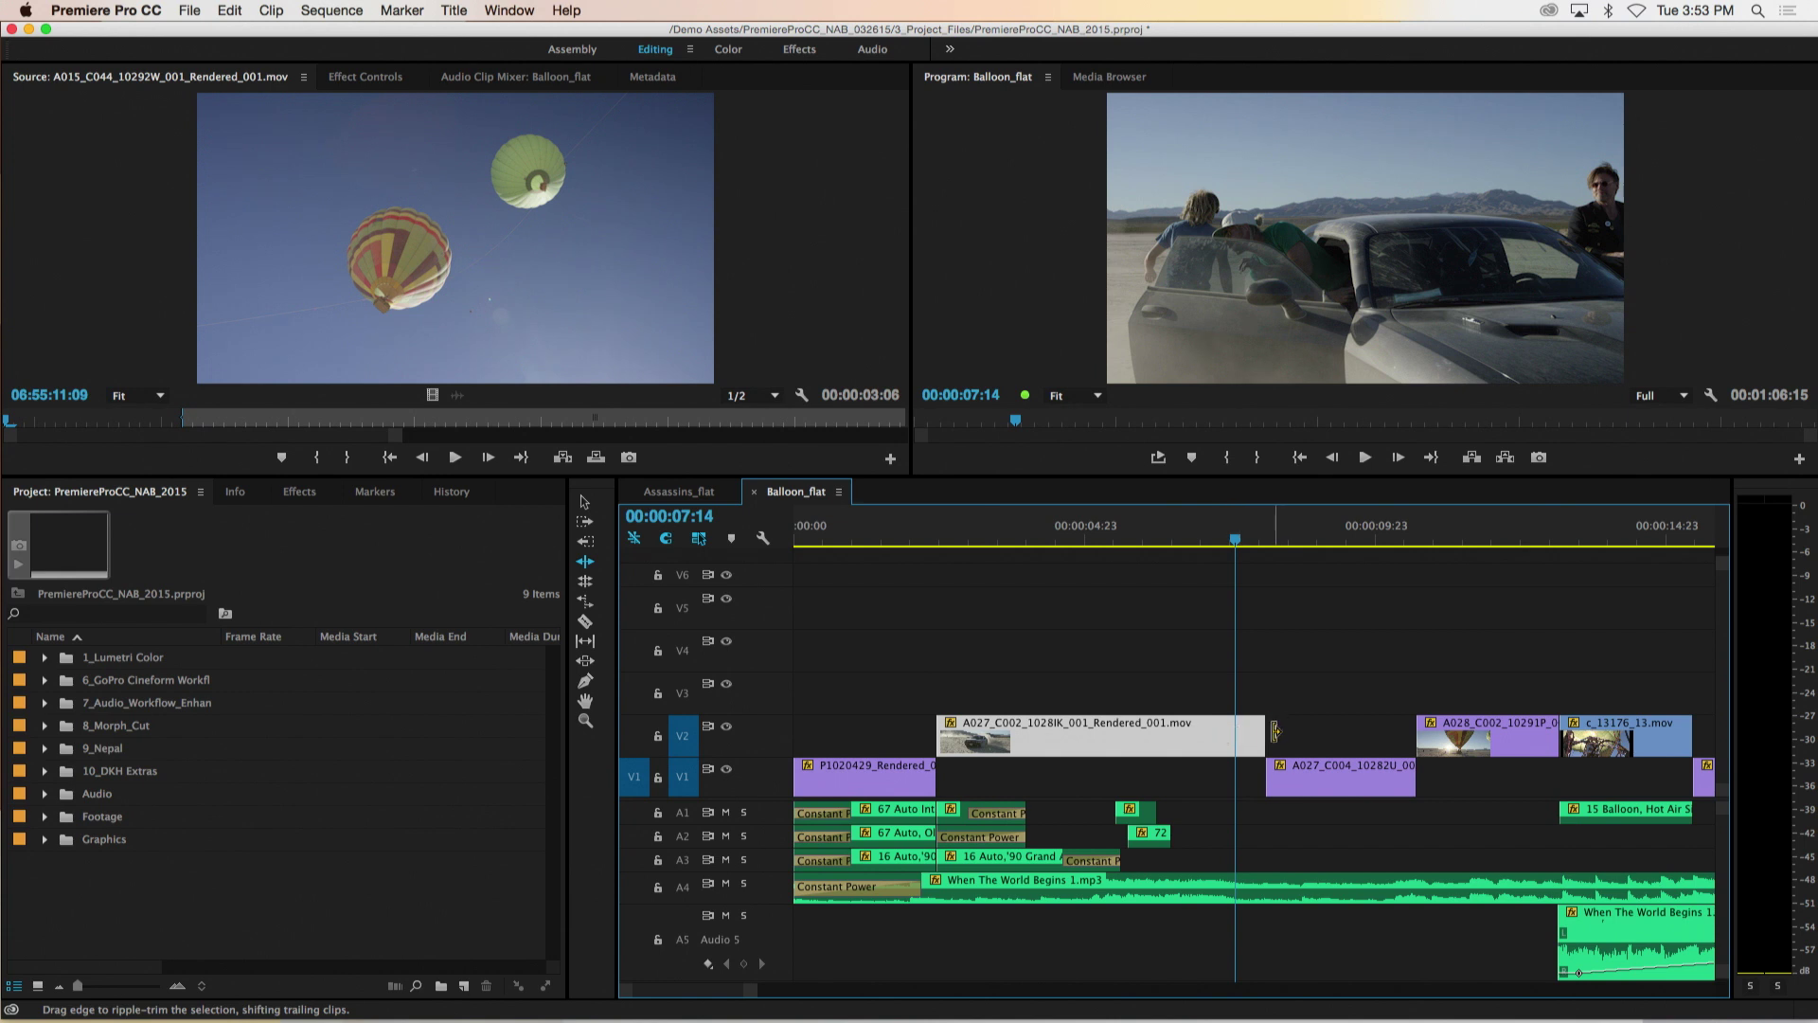
drag(1246, 736, 1246, 739)
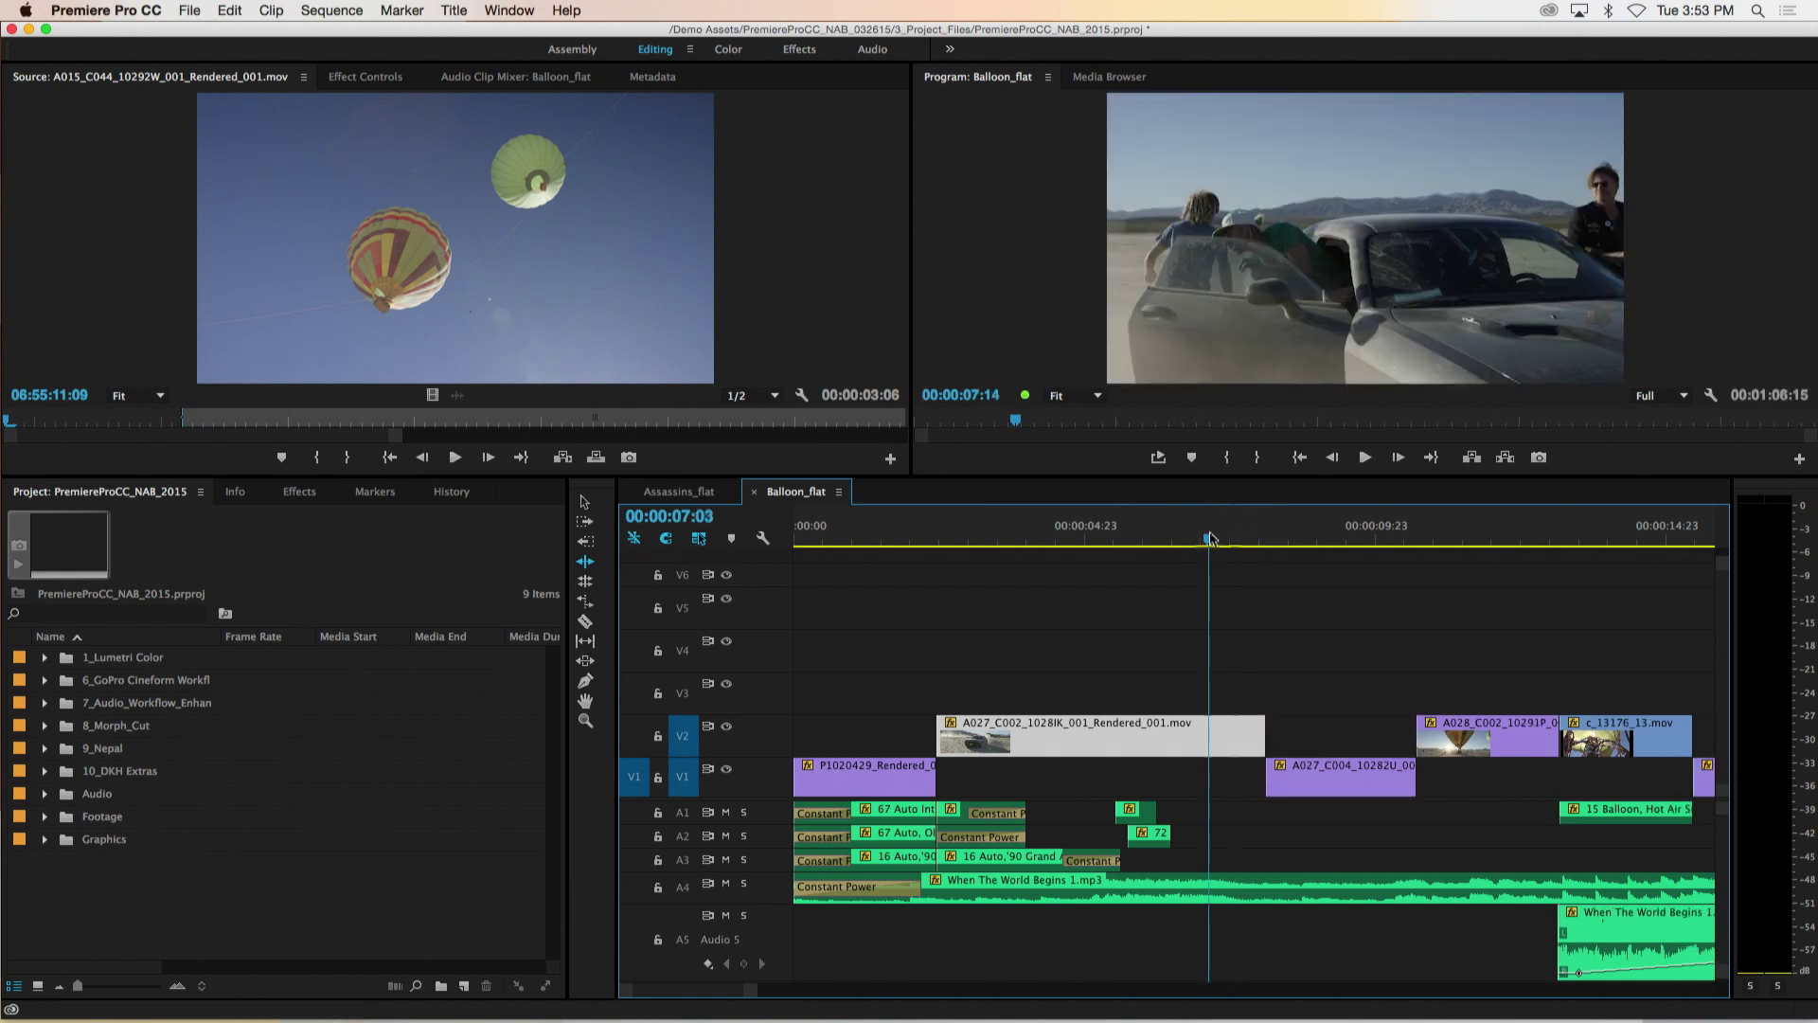
key(j)
key(k)
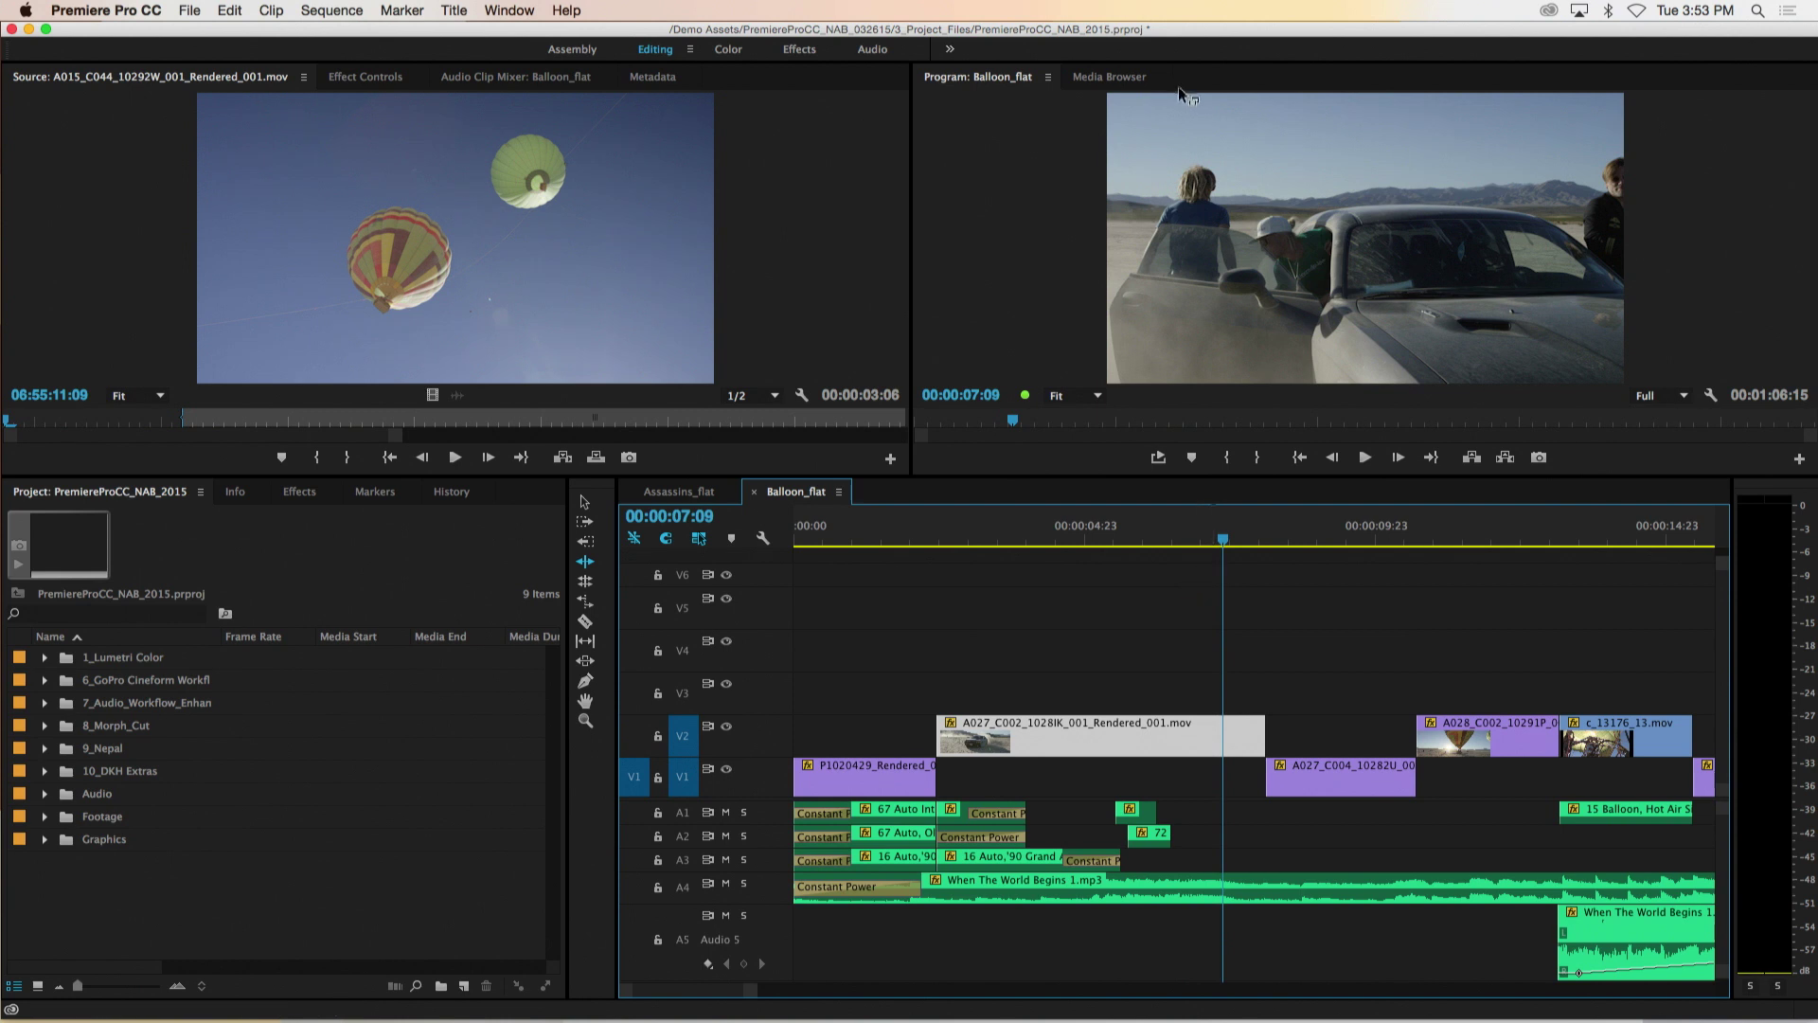
key(Left)
key(Left)
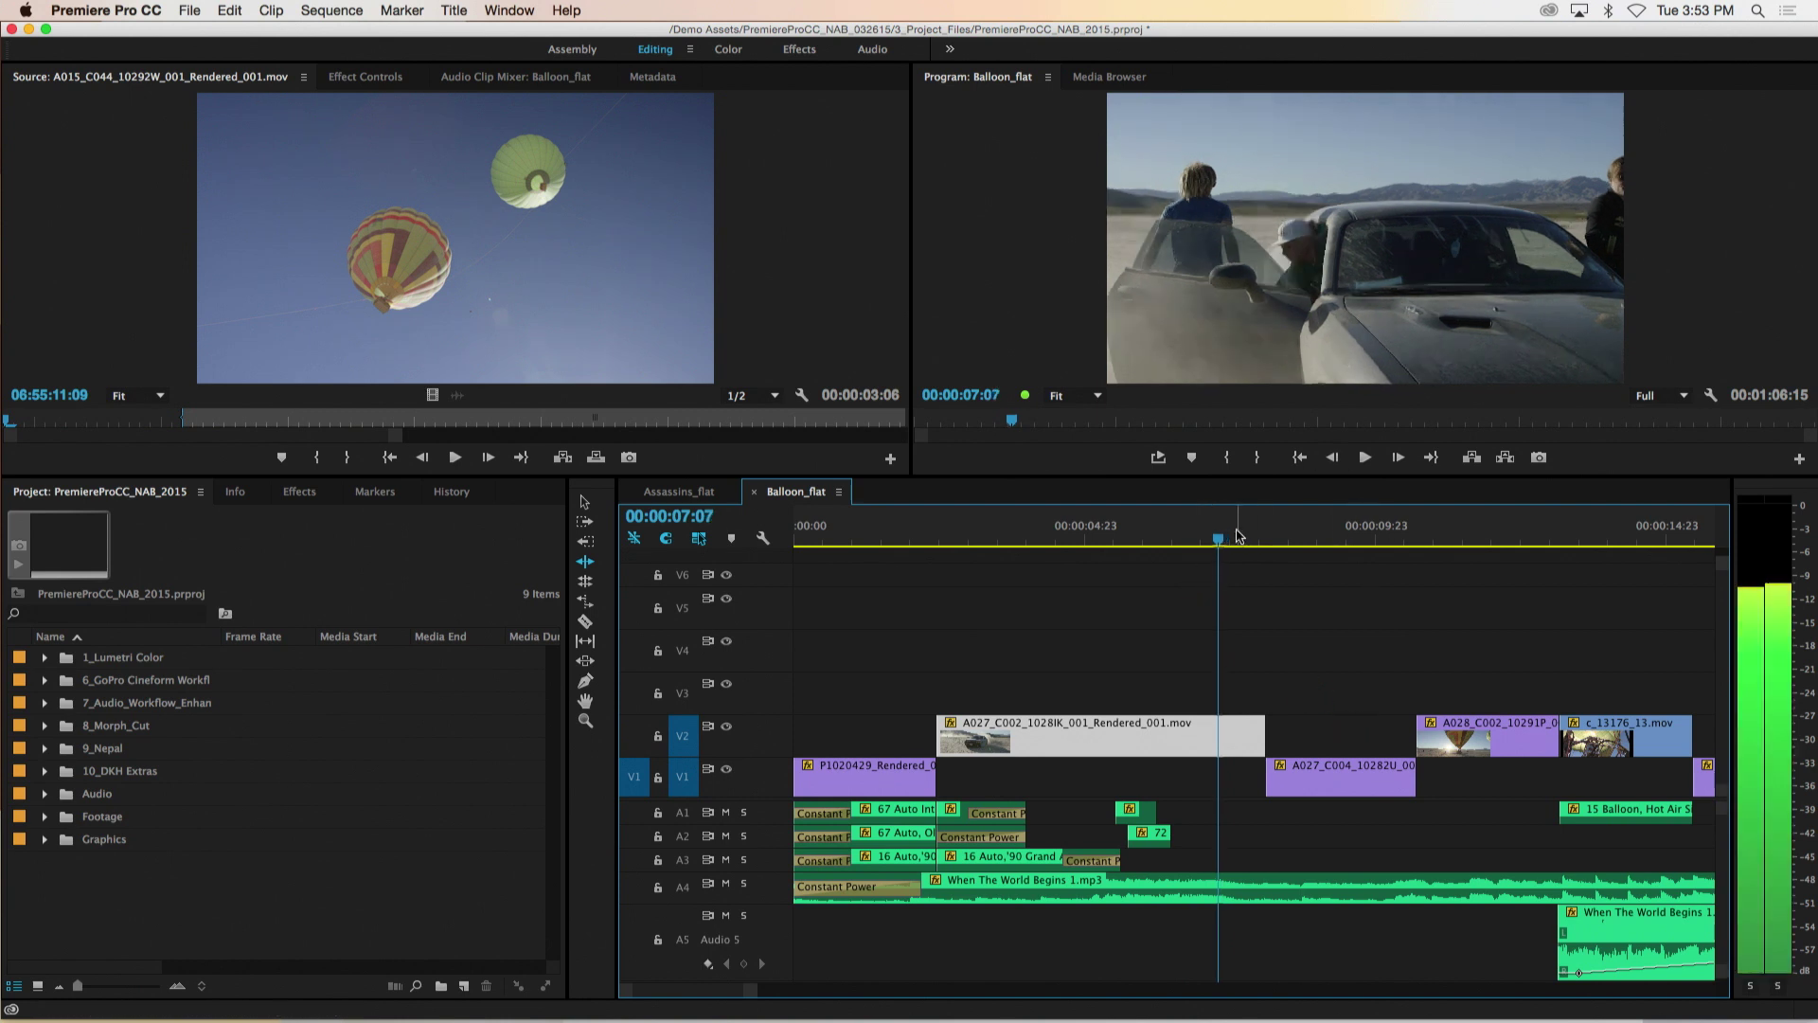
key(w)
key(shift+k)
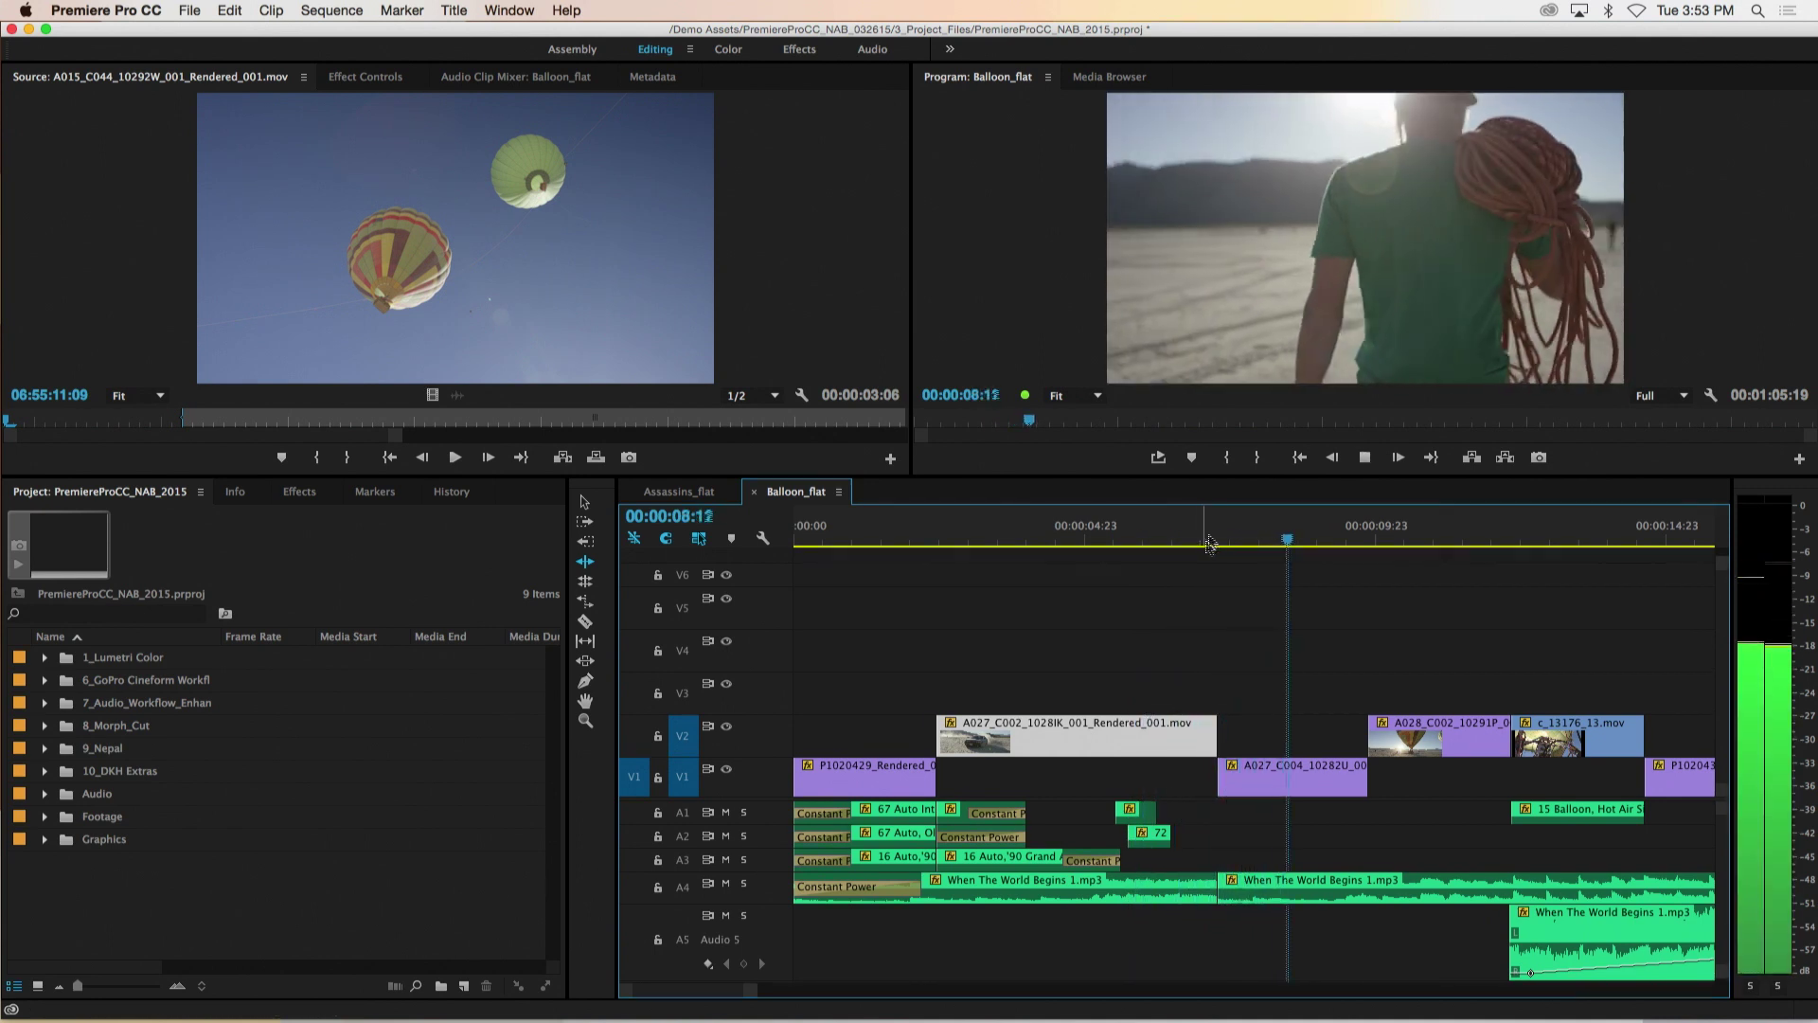
Ripple-trim the head of A027_C004 at about 00:00:07:12, shortening the sequence to 00:01:05:01.
drag(1208, 542, 1231, 547)
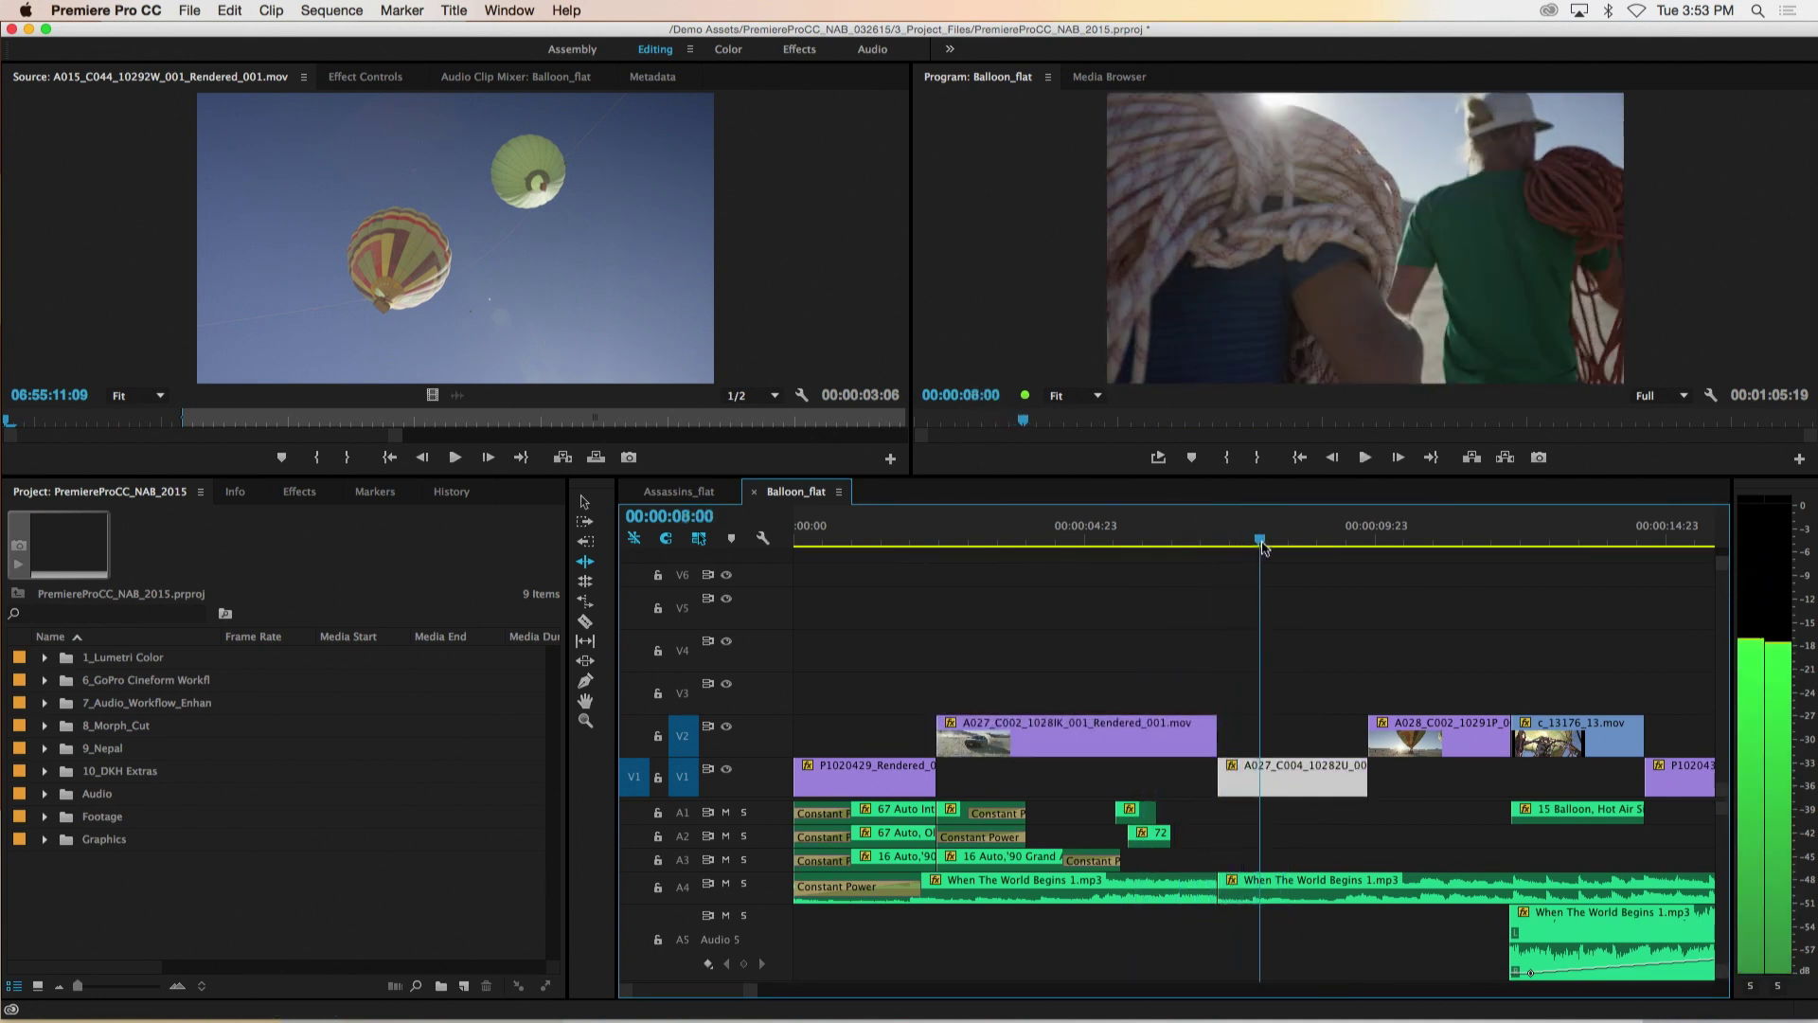
key(q)
key(shift+k)
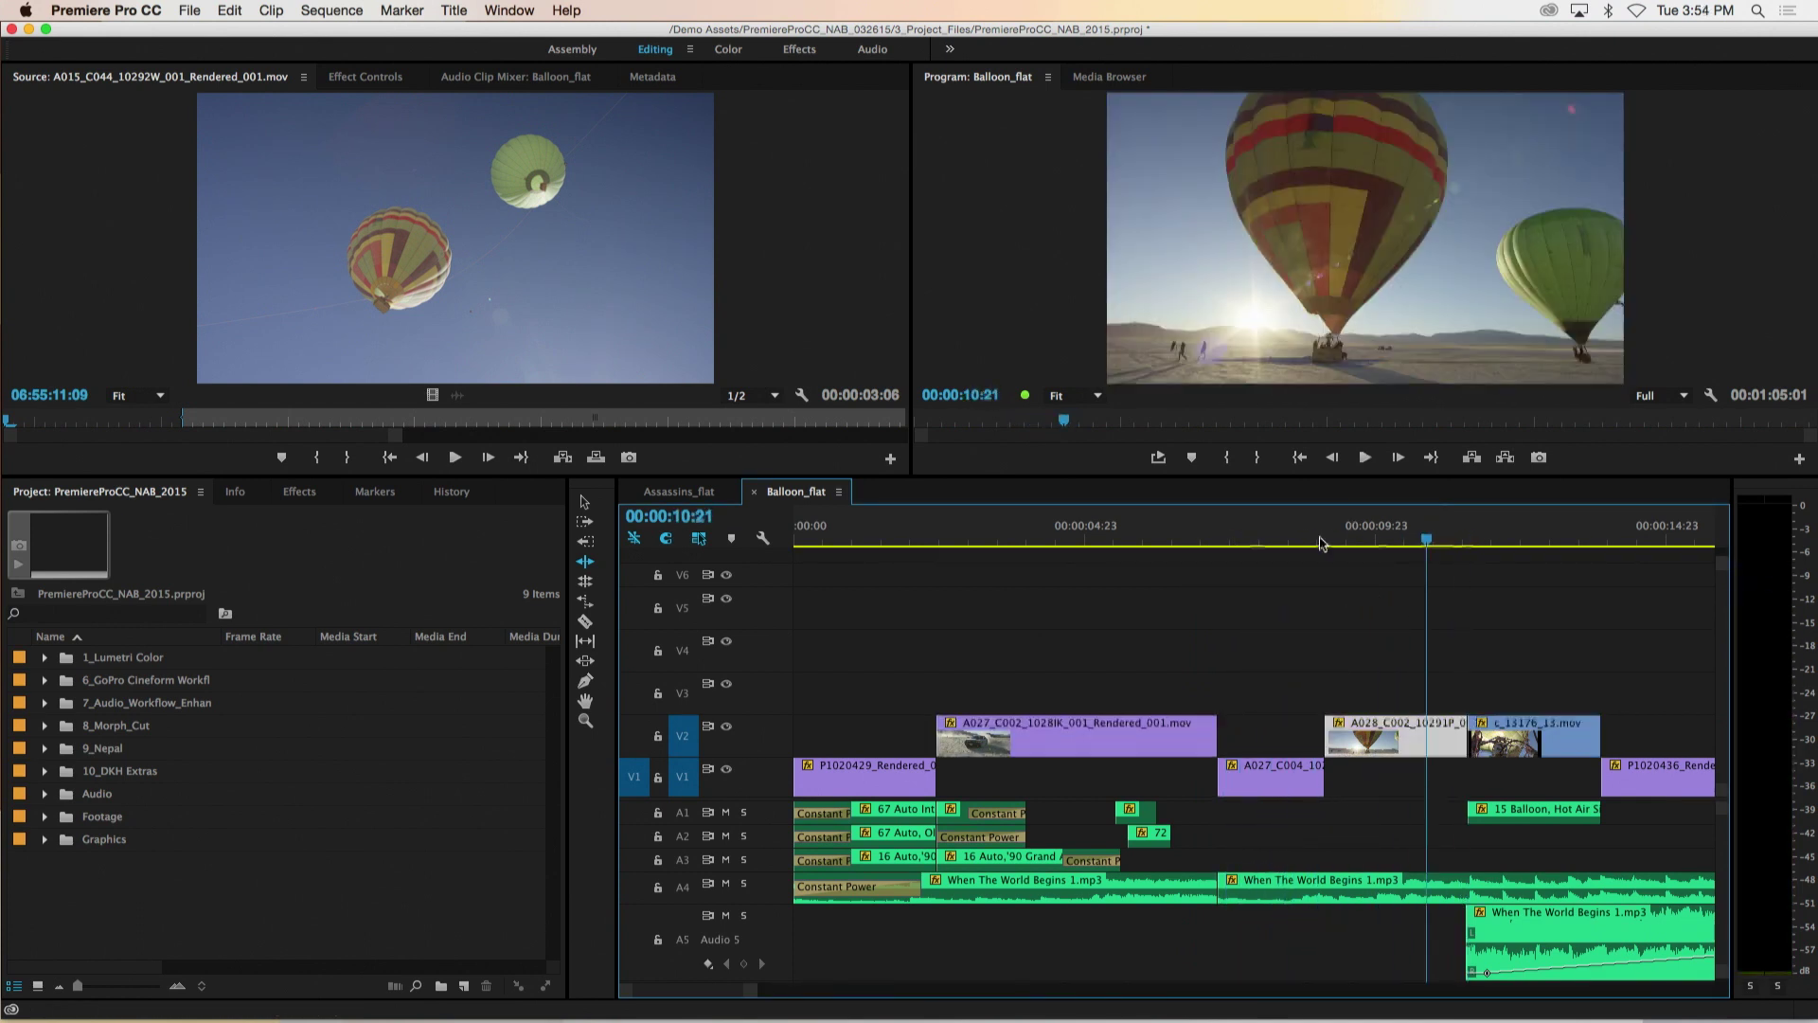
Search 'step' and map E/R to Step Back/Forward 1 Frame and Shift+E/Shift+R to Many Frames, then save.
click(106, 11)
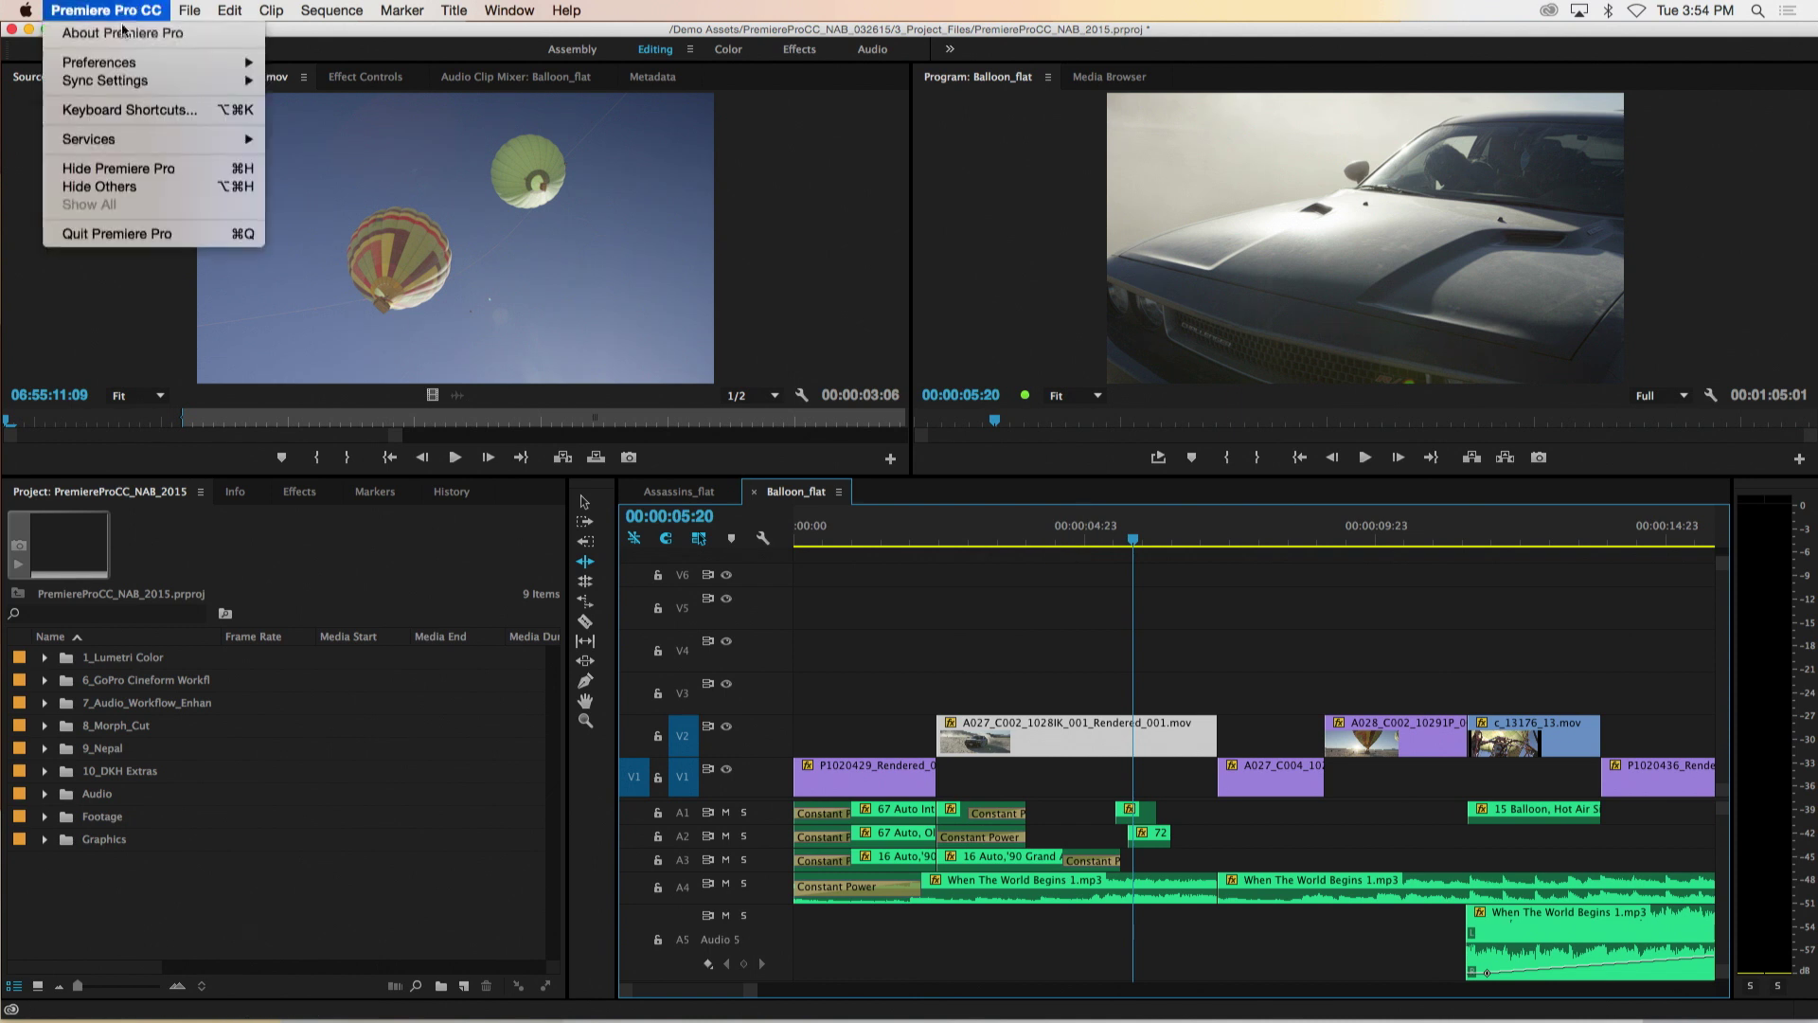
click(128, 109)
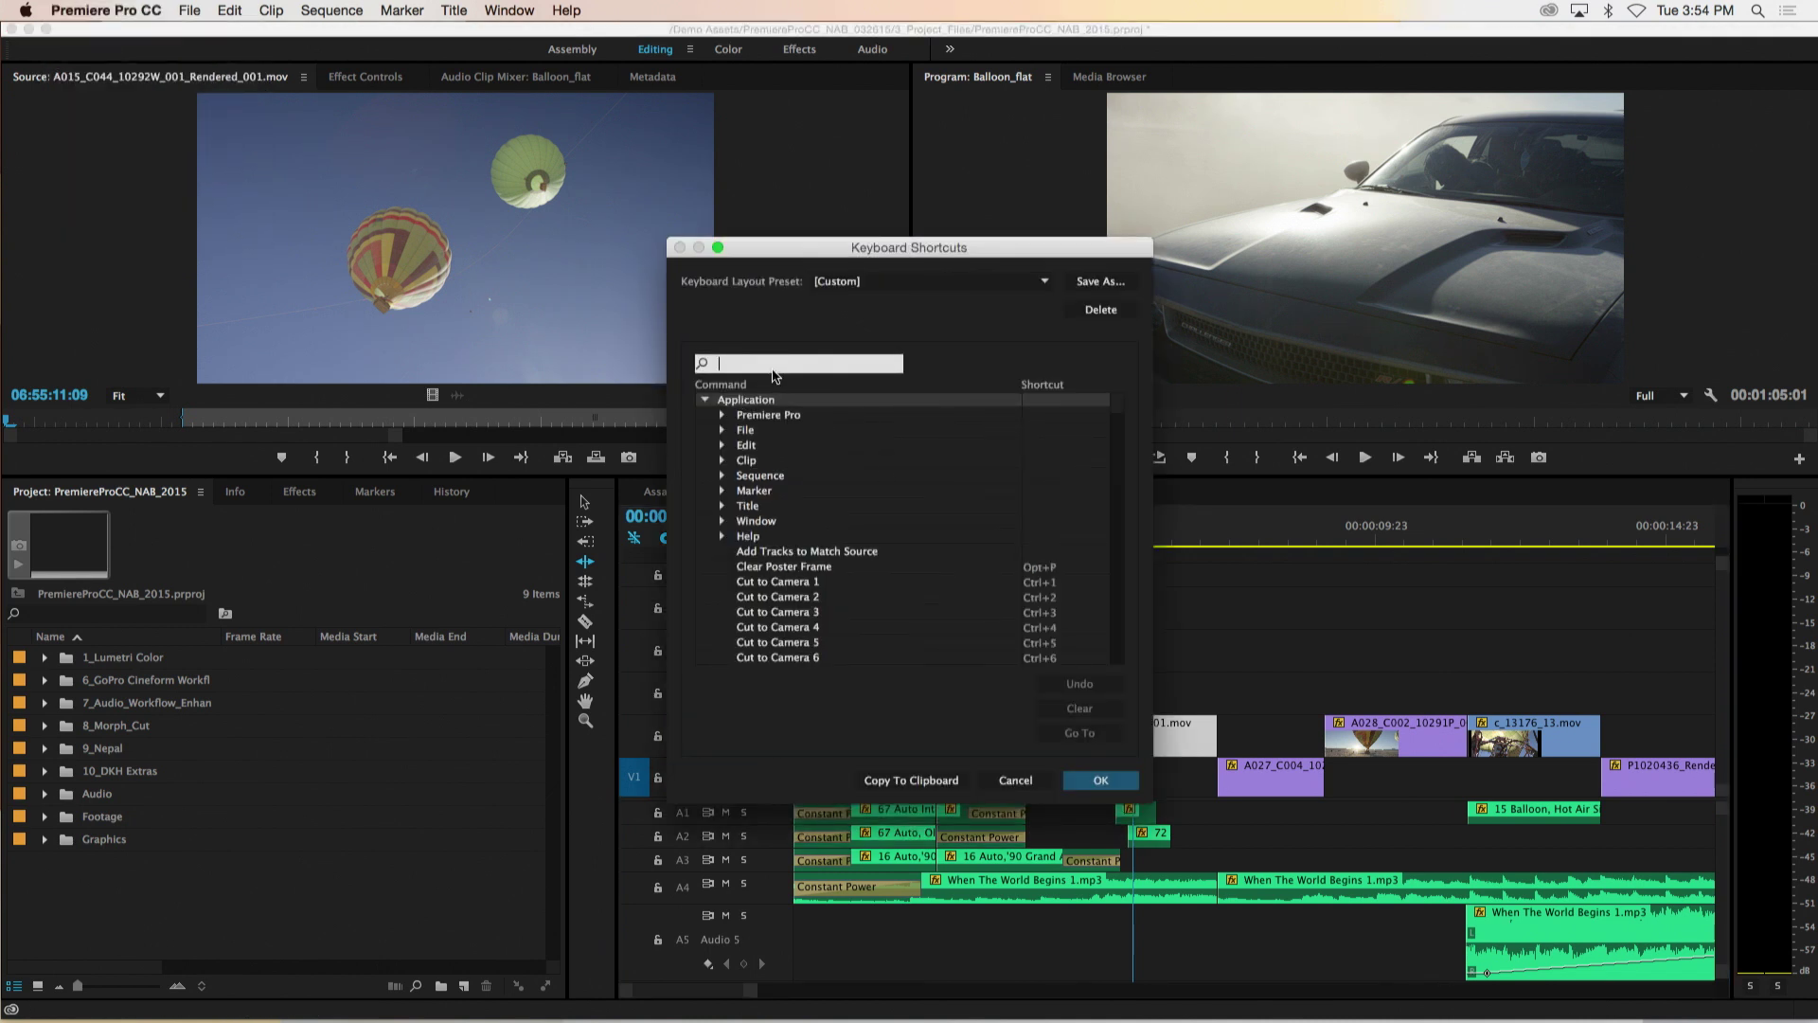
text(ne)
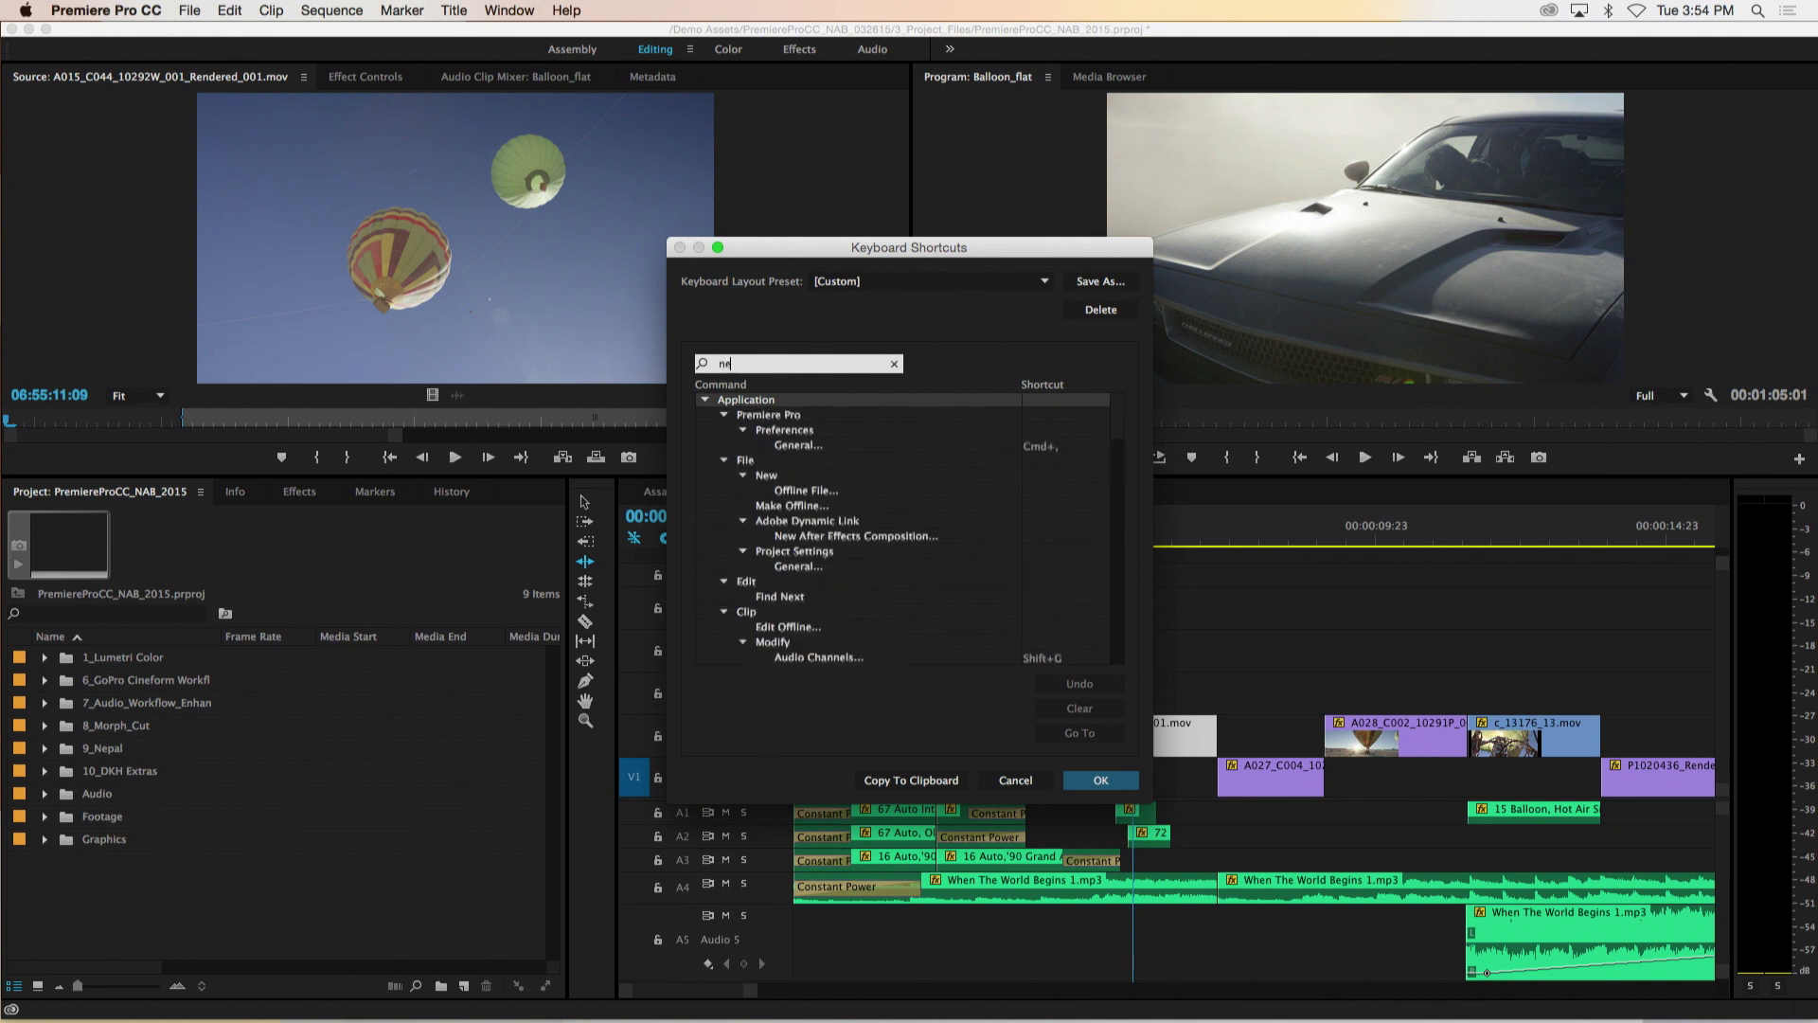
key(BackSpace)
key(BackSpace)
text(step)
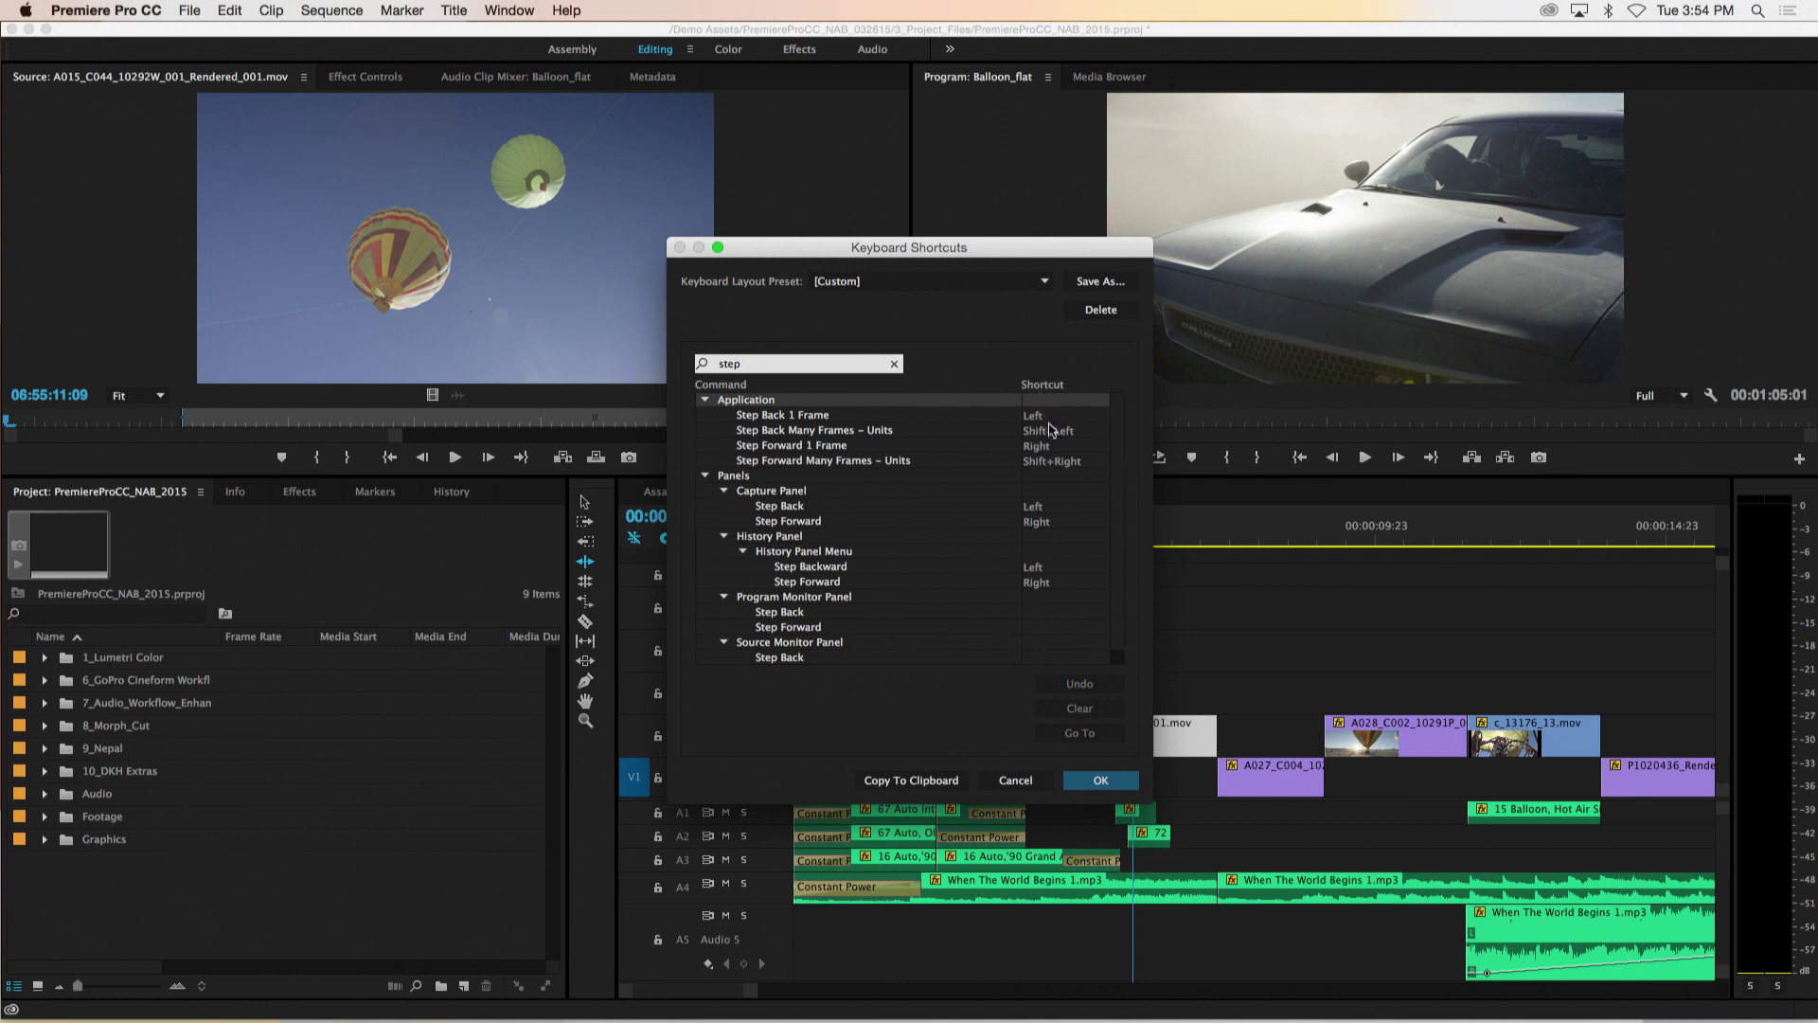
click(1040, 415)
key(e)
click(1038, 446)
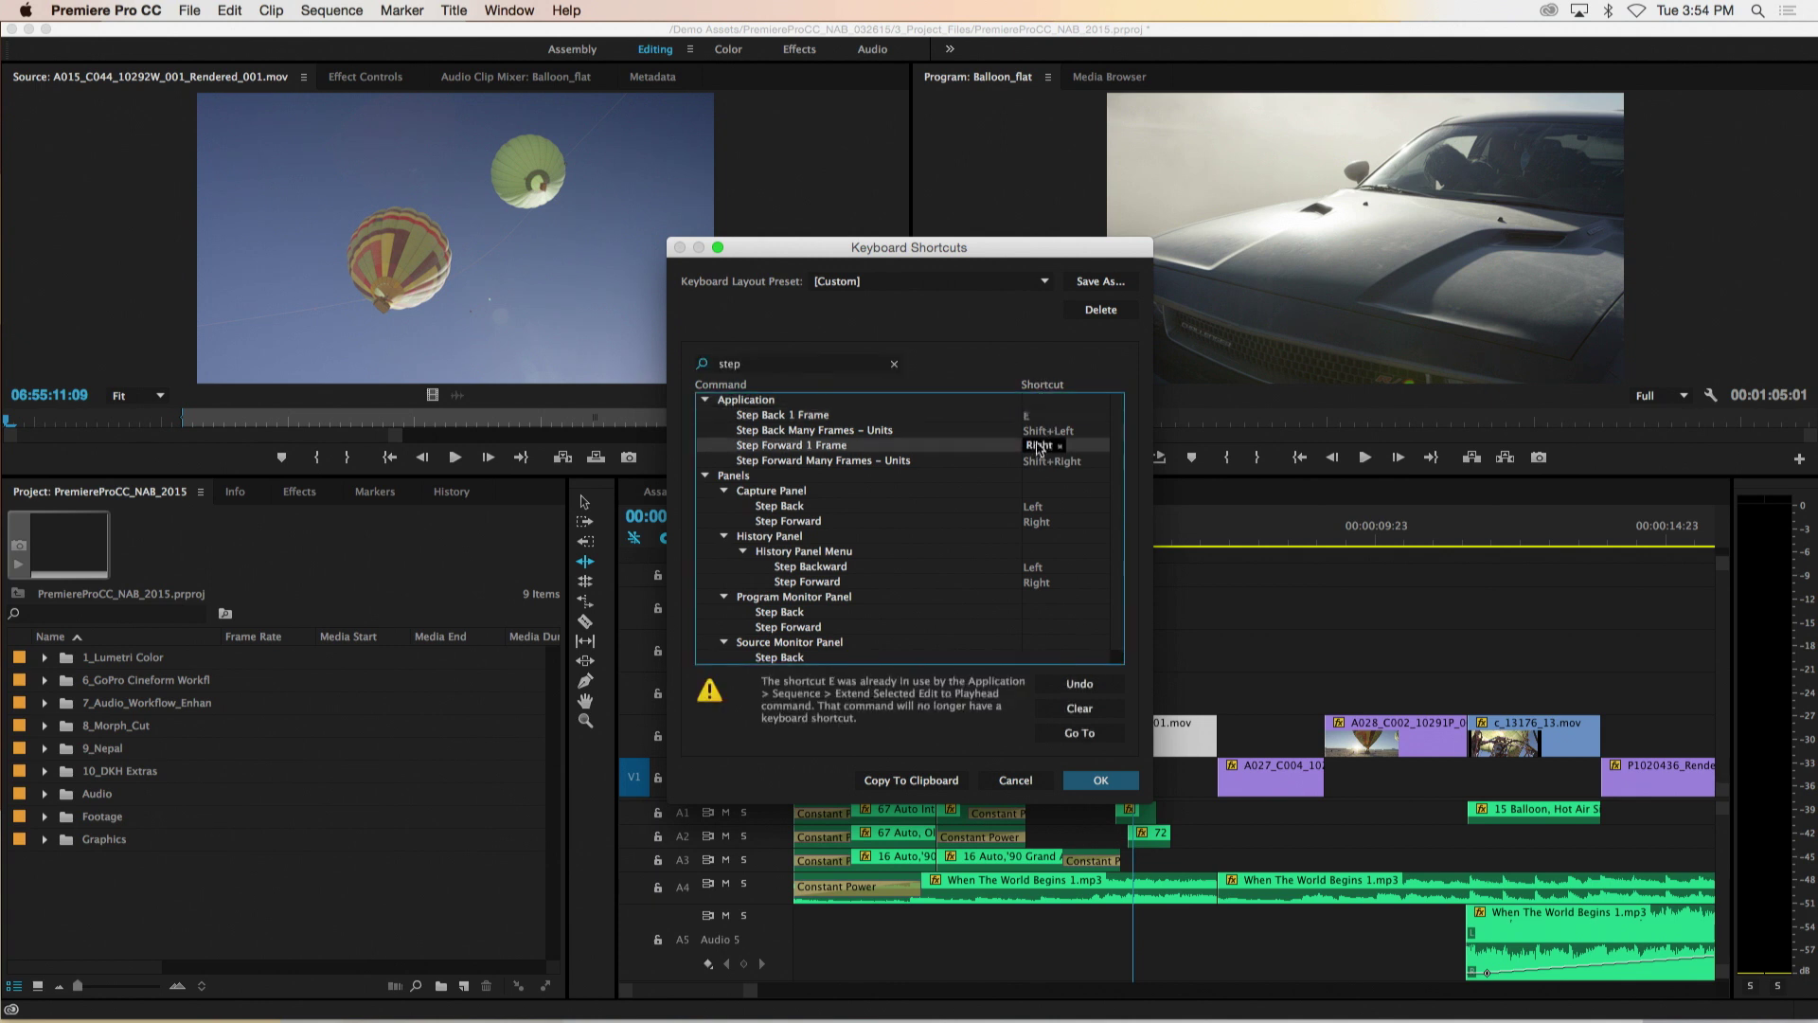
click(1039, 431)
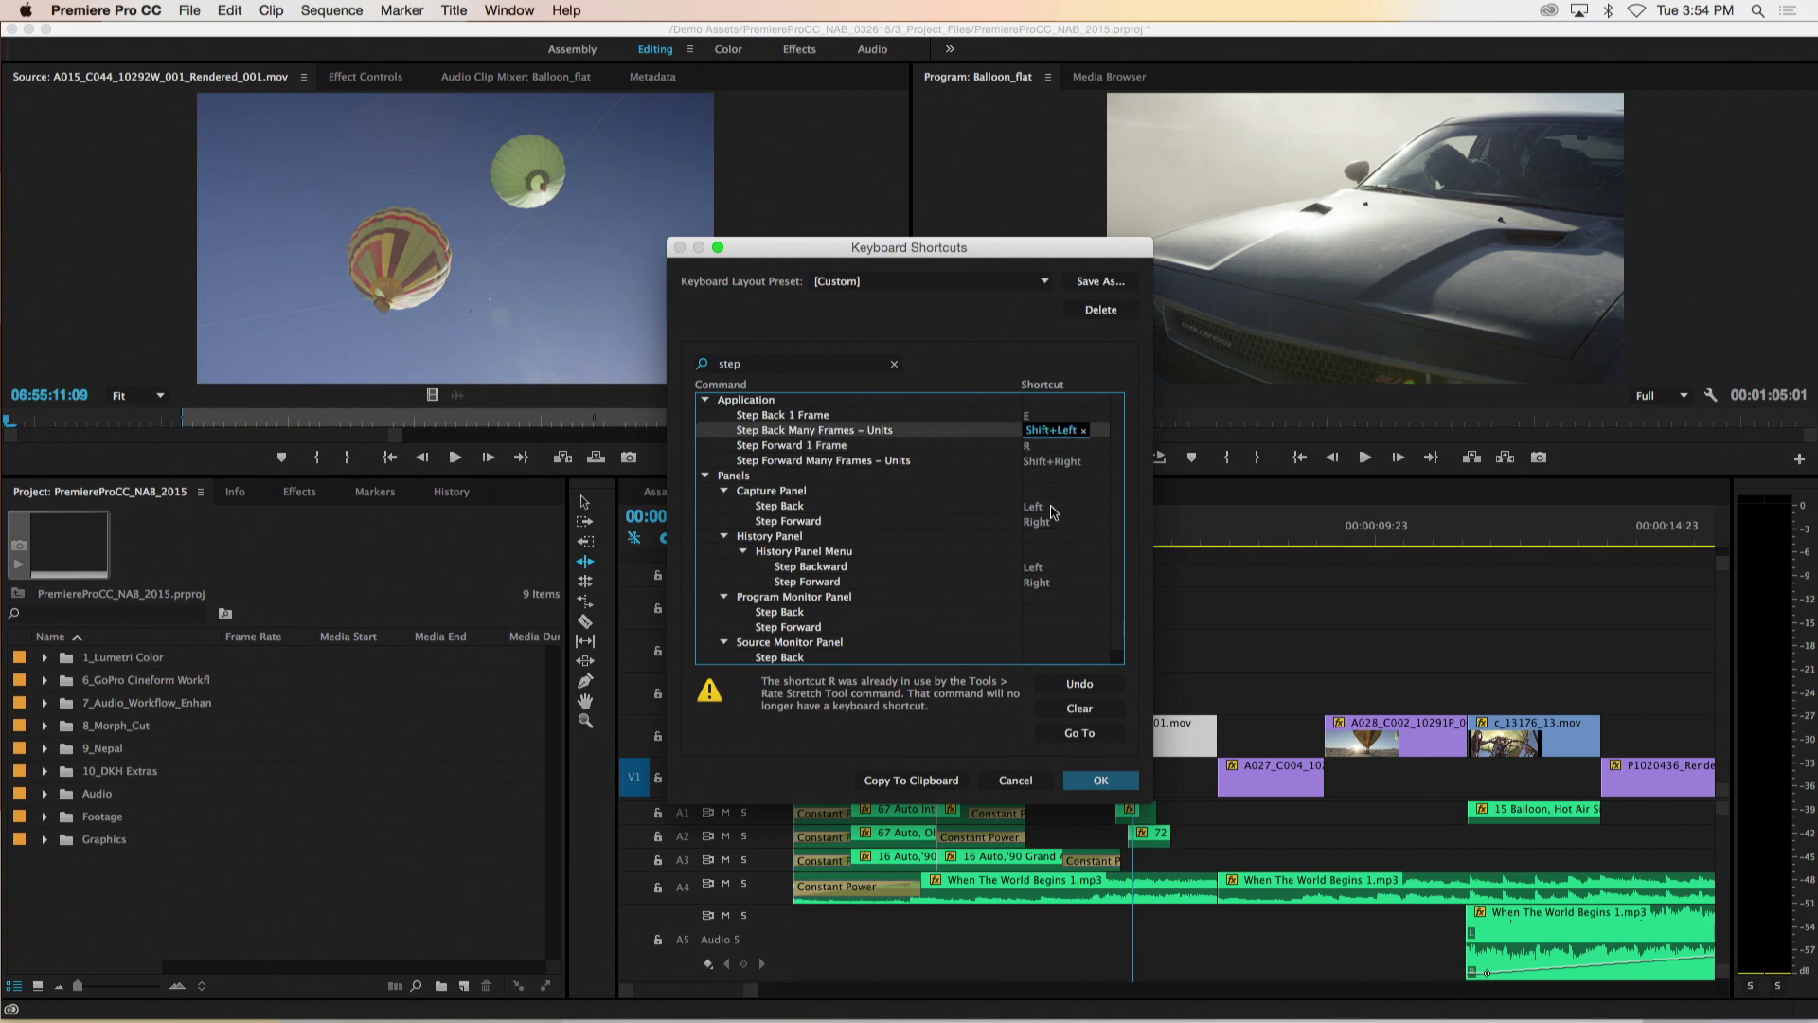
click(1056, 462)
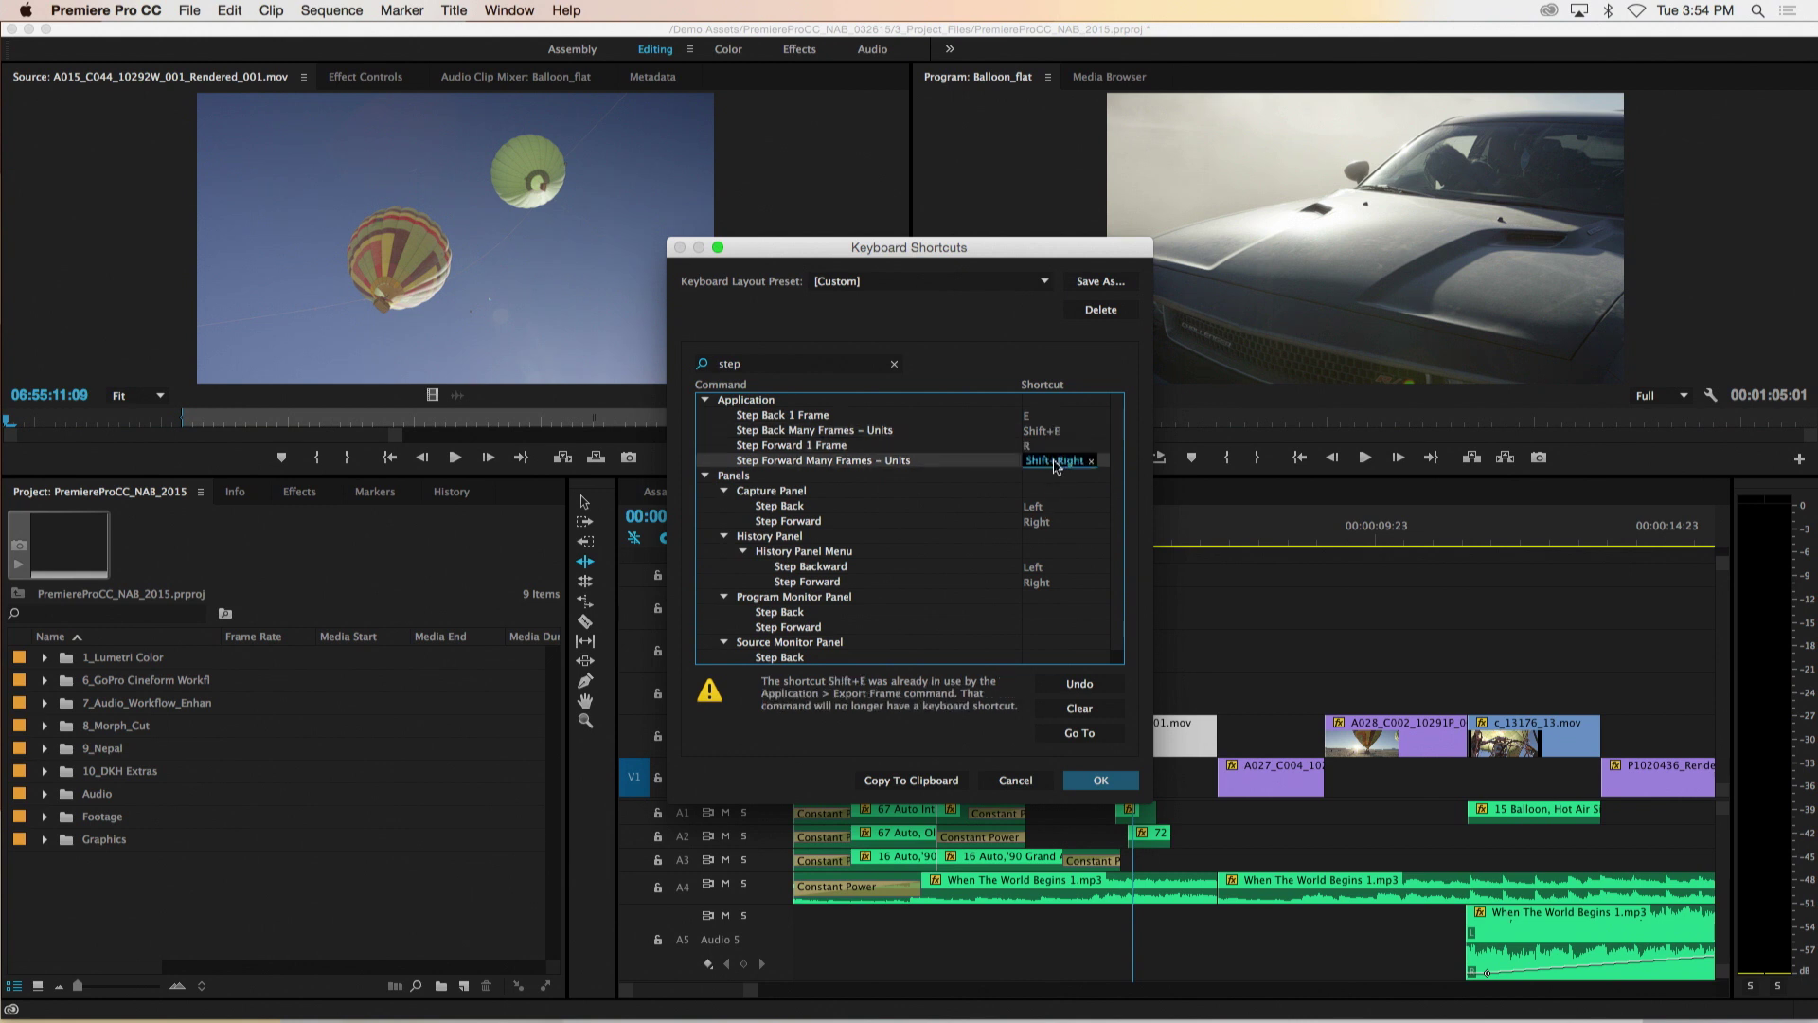
click(1091, 782)
key(space)
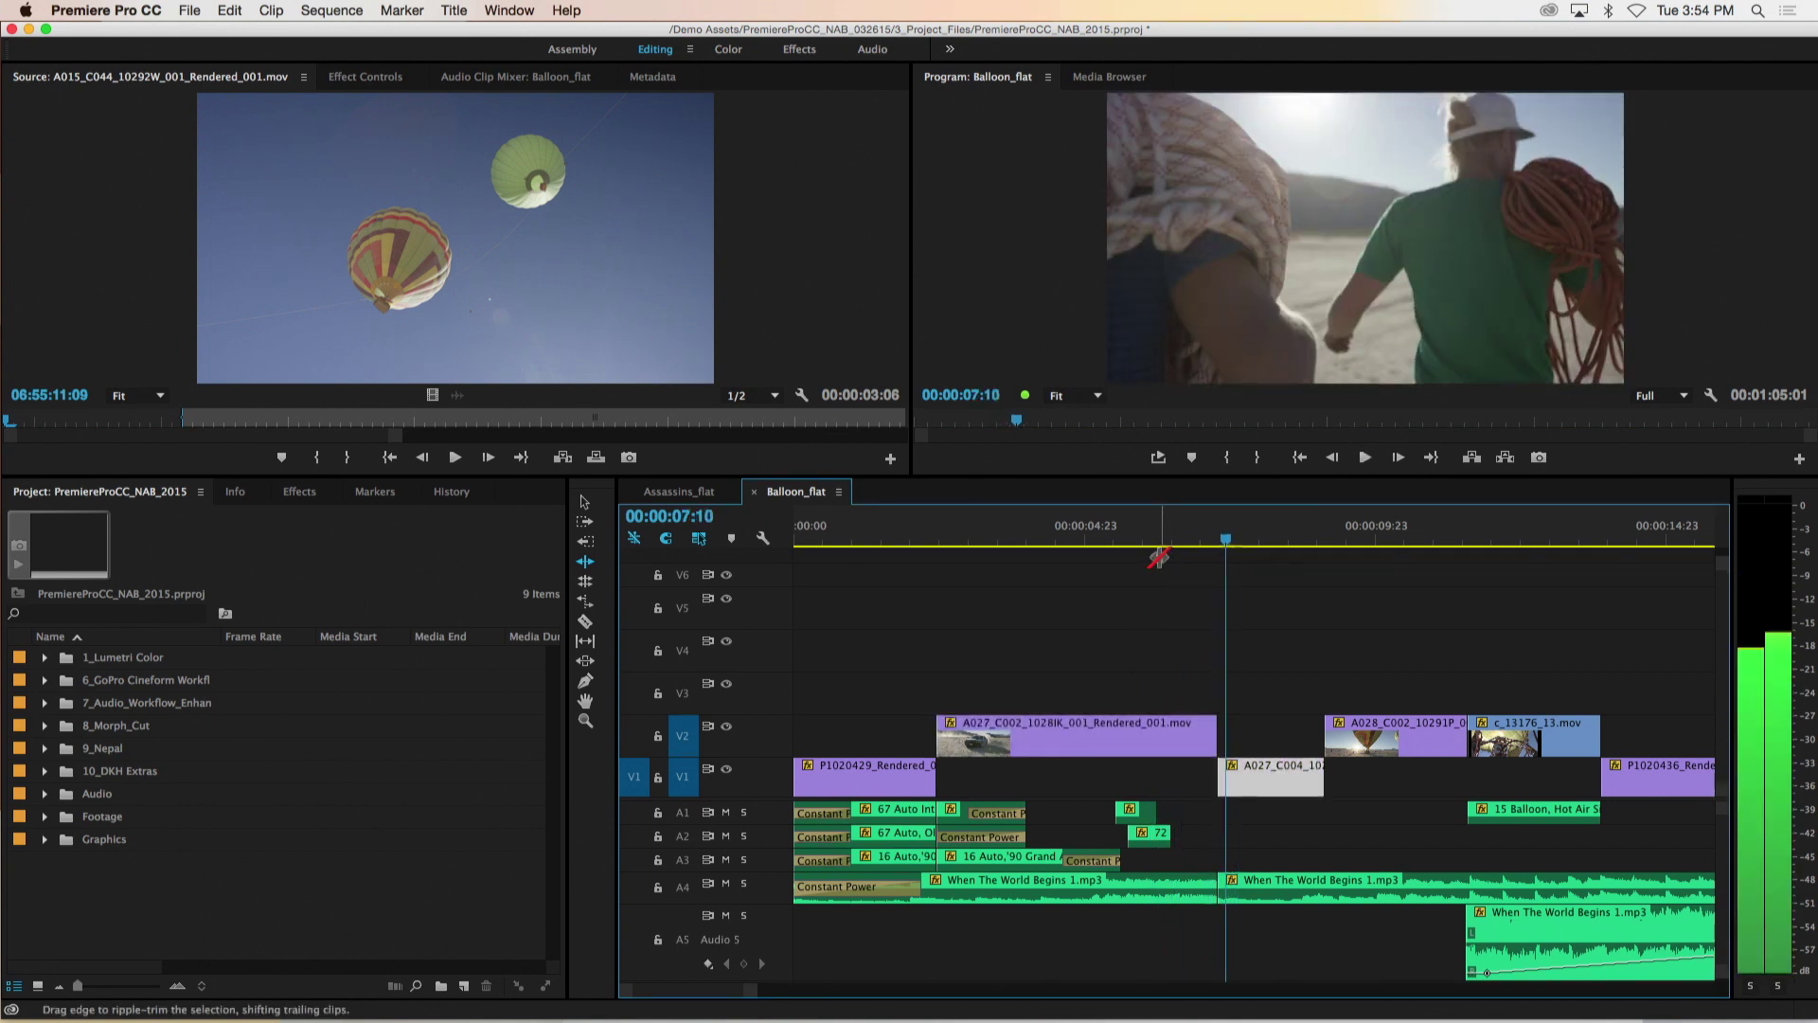
Step back five frames from the car shot and ripple-trim the V2 clip end and A027_C004.
key(space)
key(alt+shift+Left)
key(space)
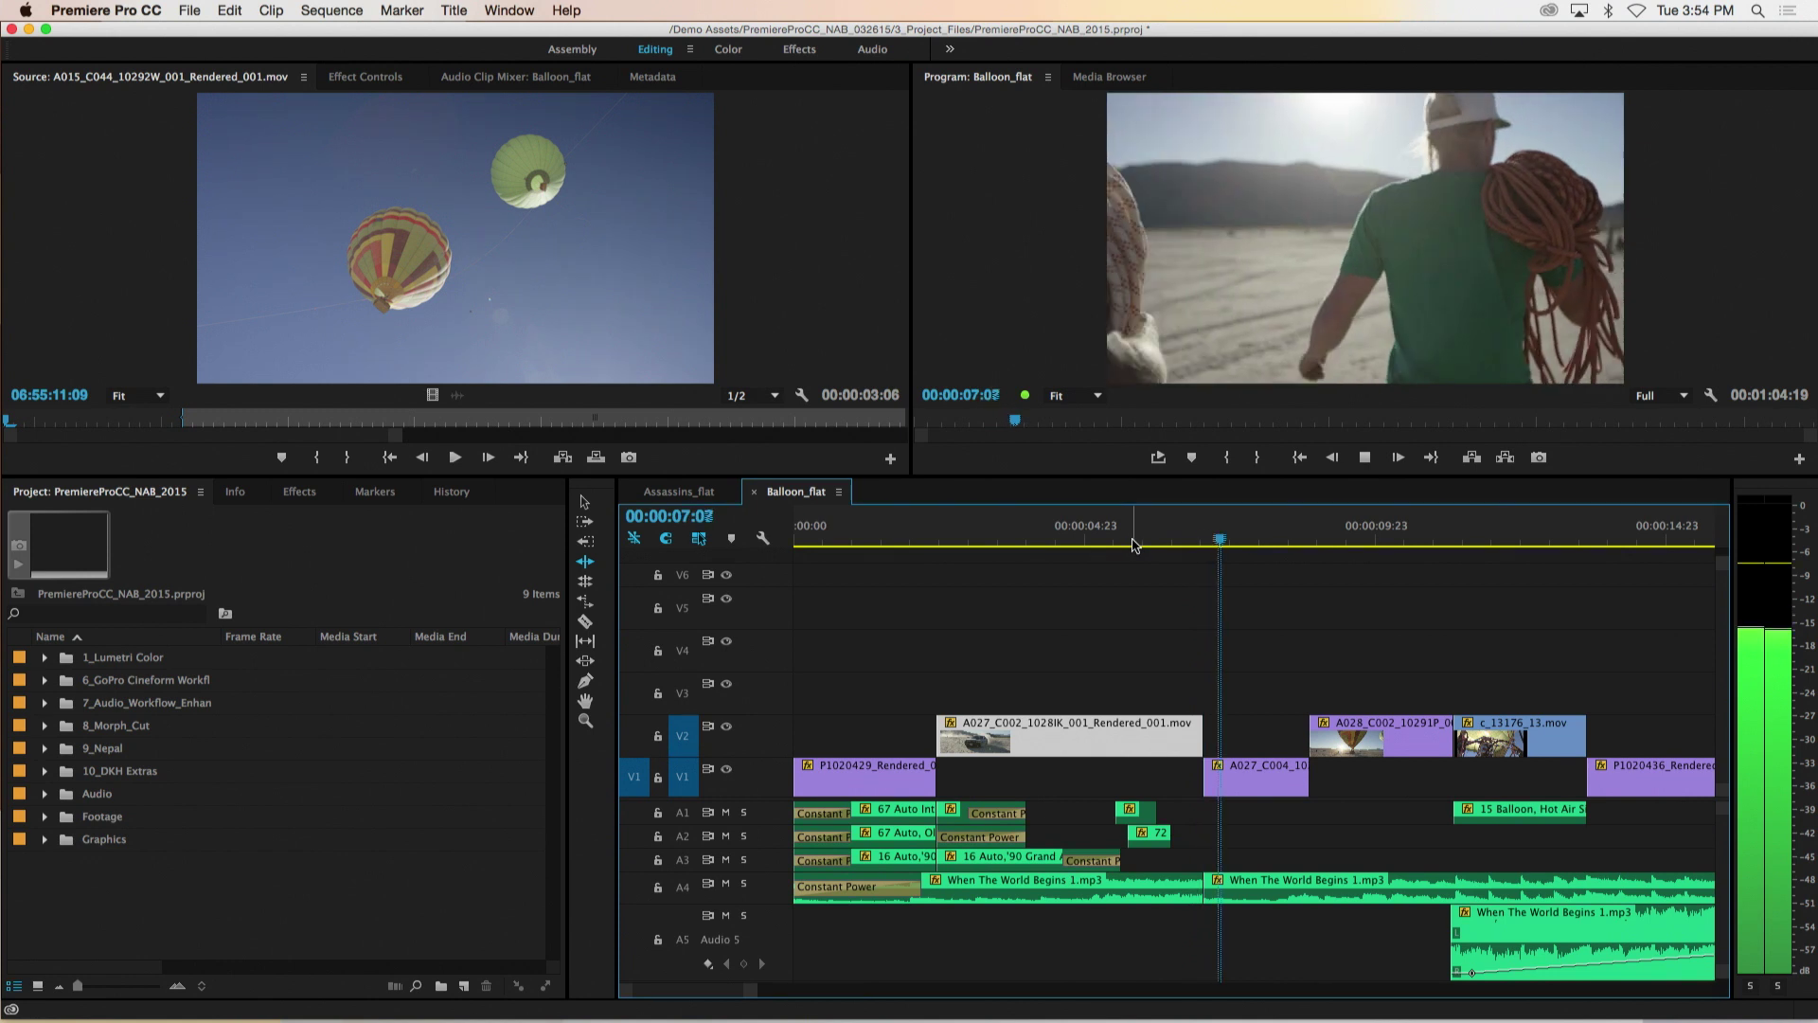
key(space)
key(d)
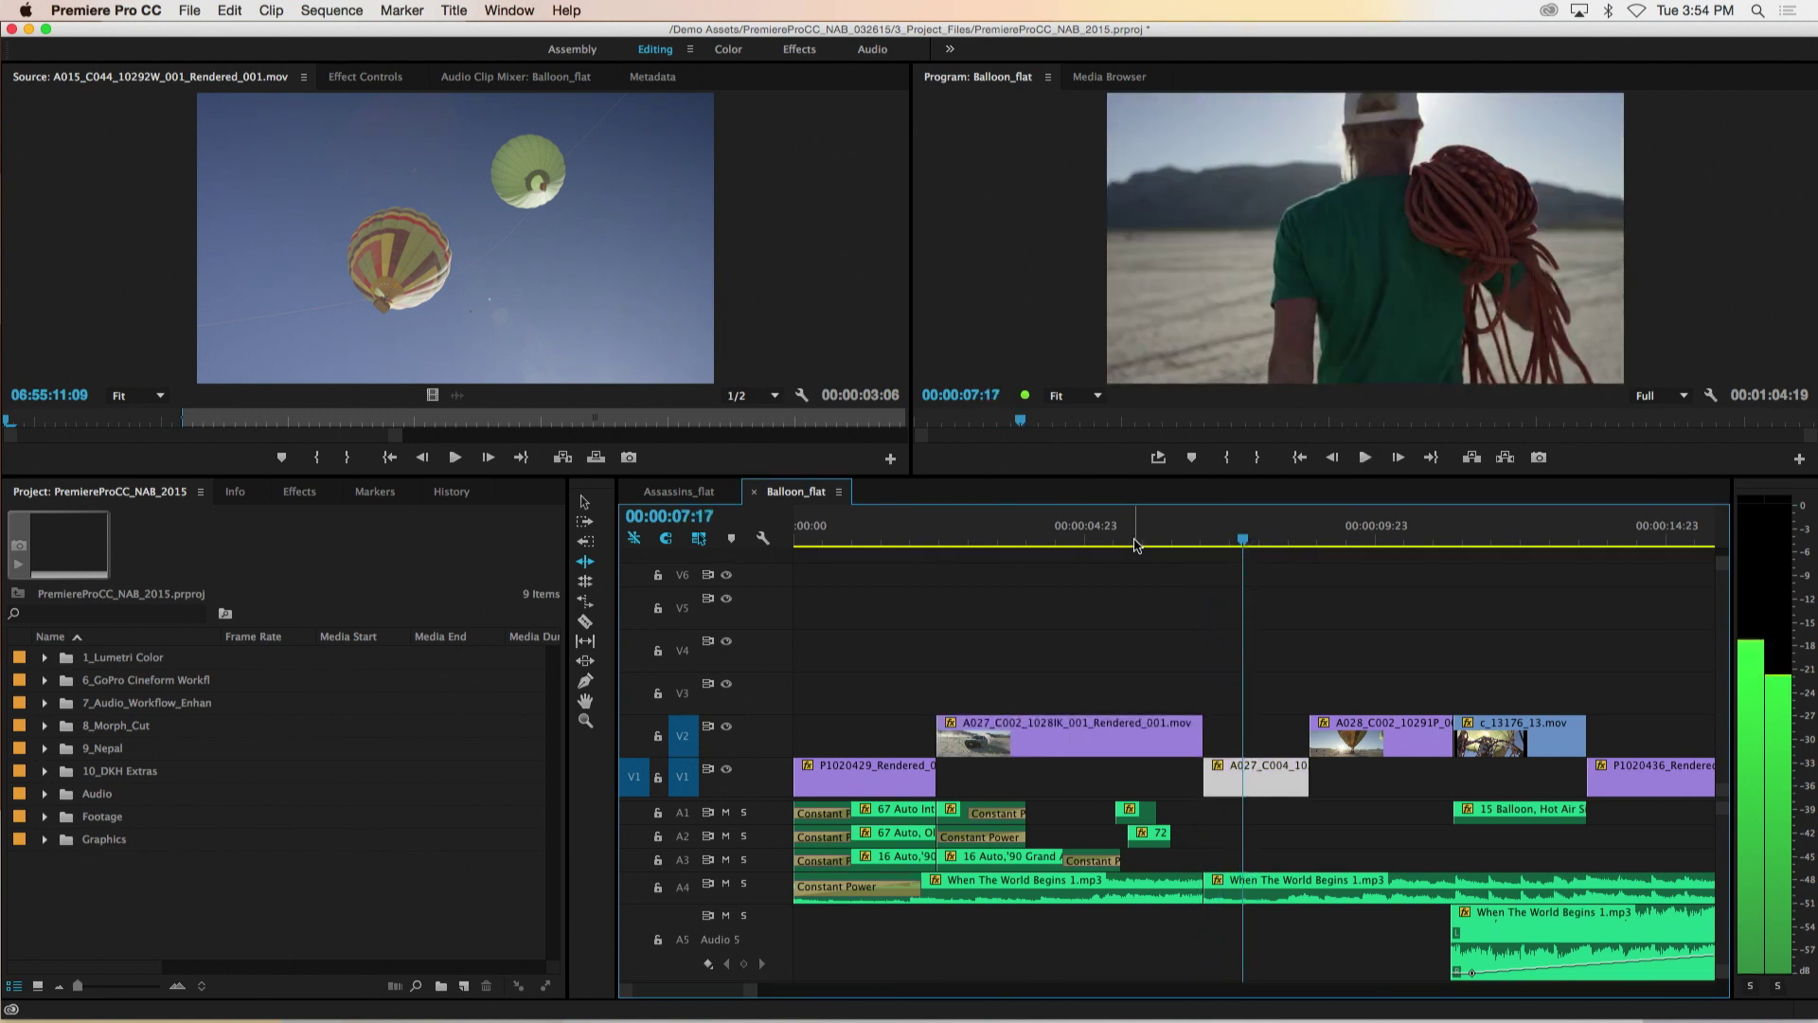
key(alt+shift+Left)
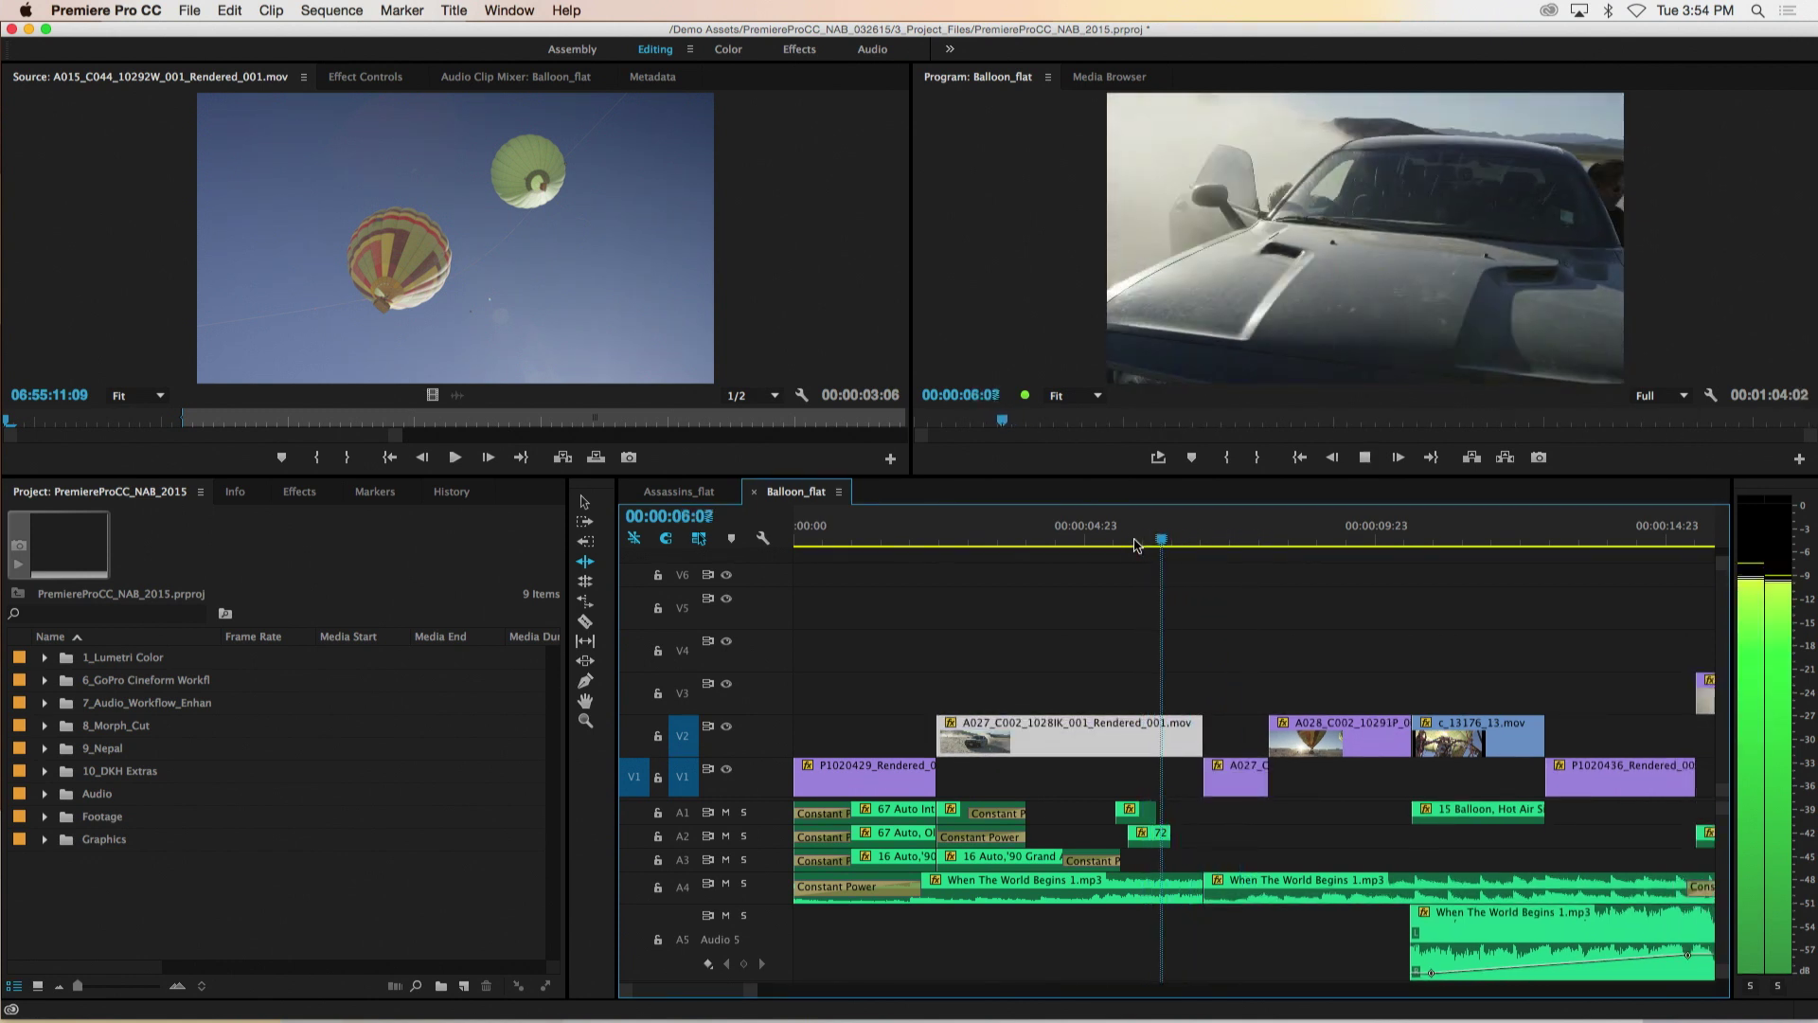
Zoom out and back in, then shuttle back and forth with J, K, L to review the A027_C004 cut.
key(backslash)
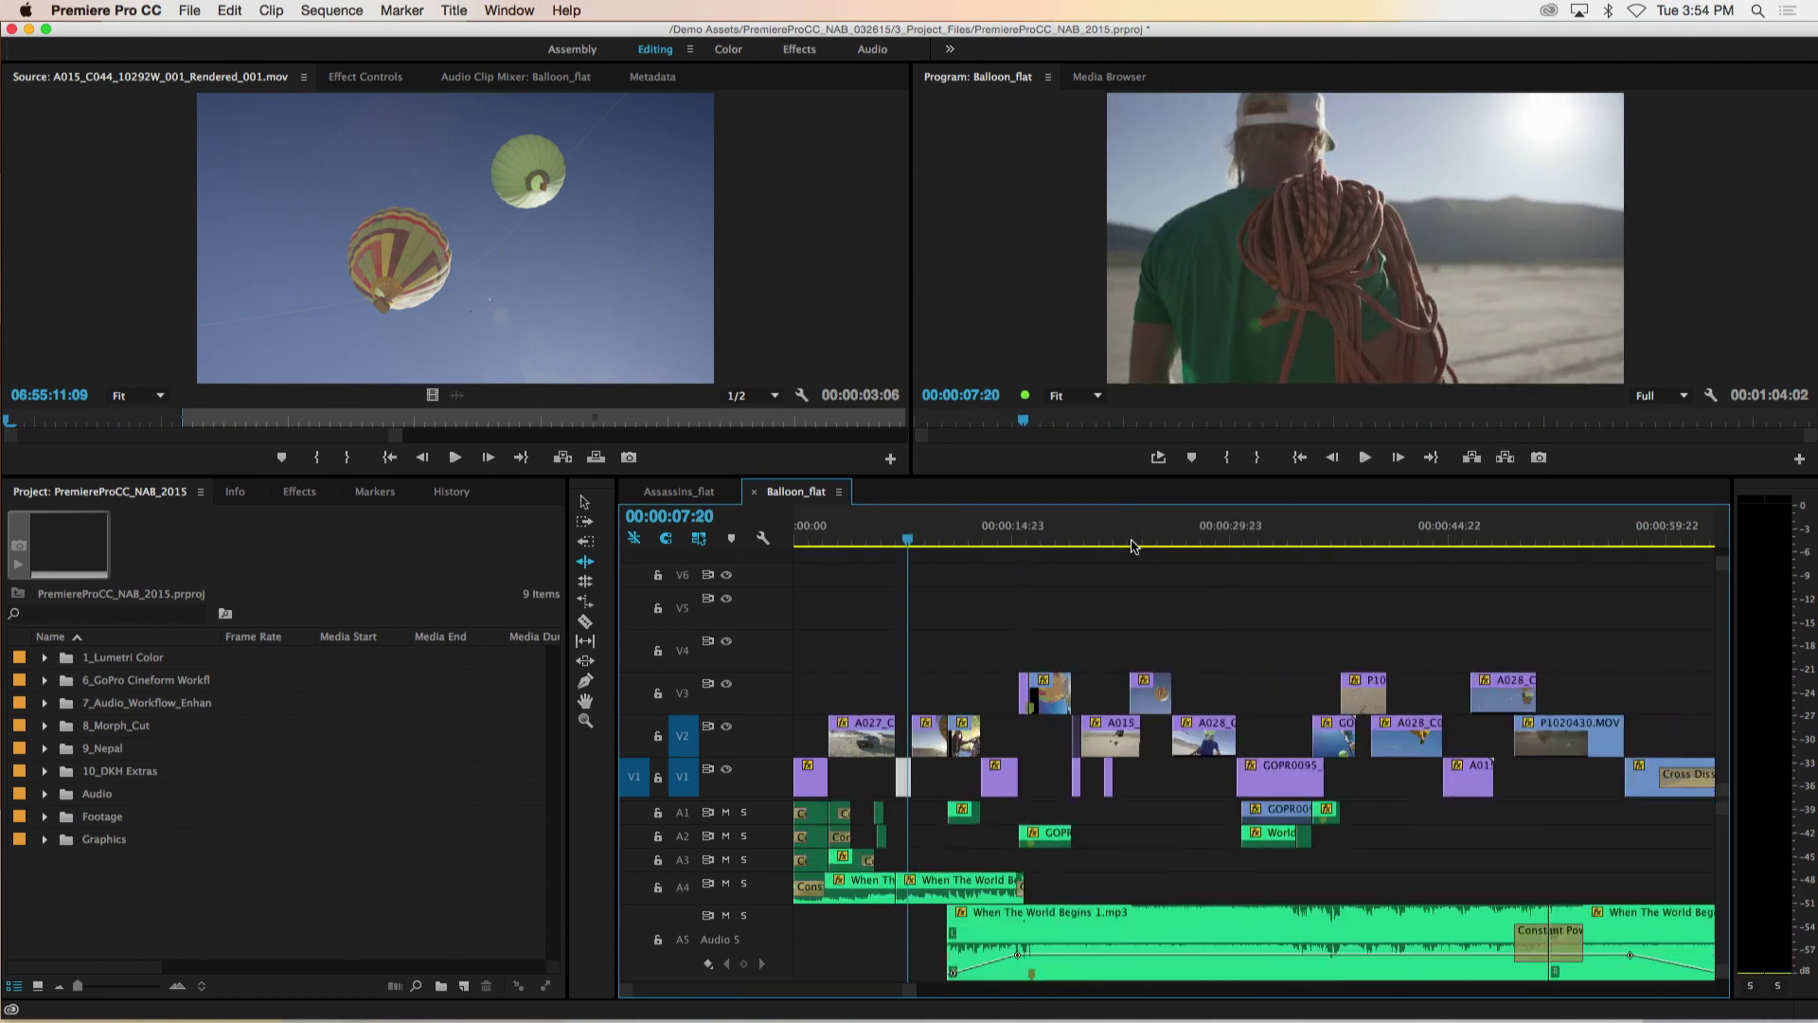
key(backslash)
key(space)
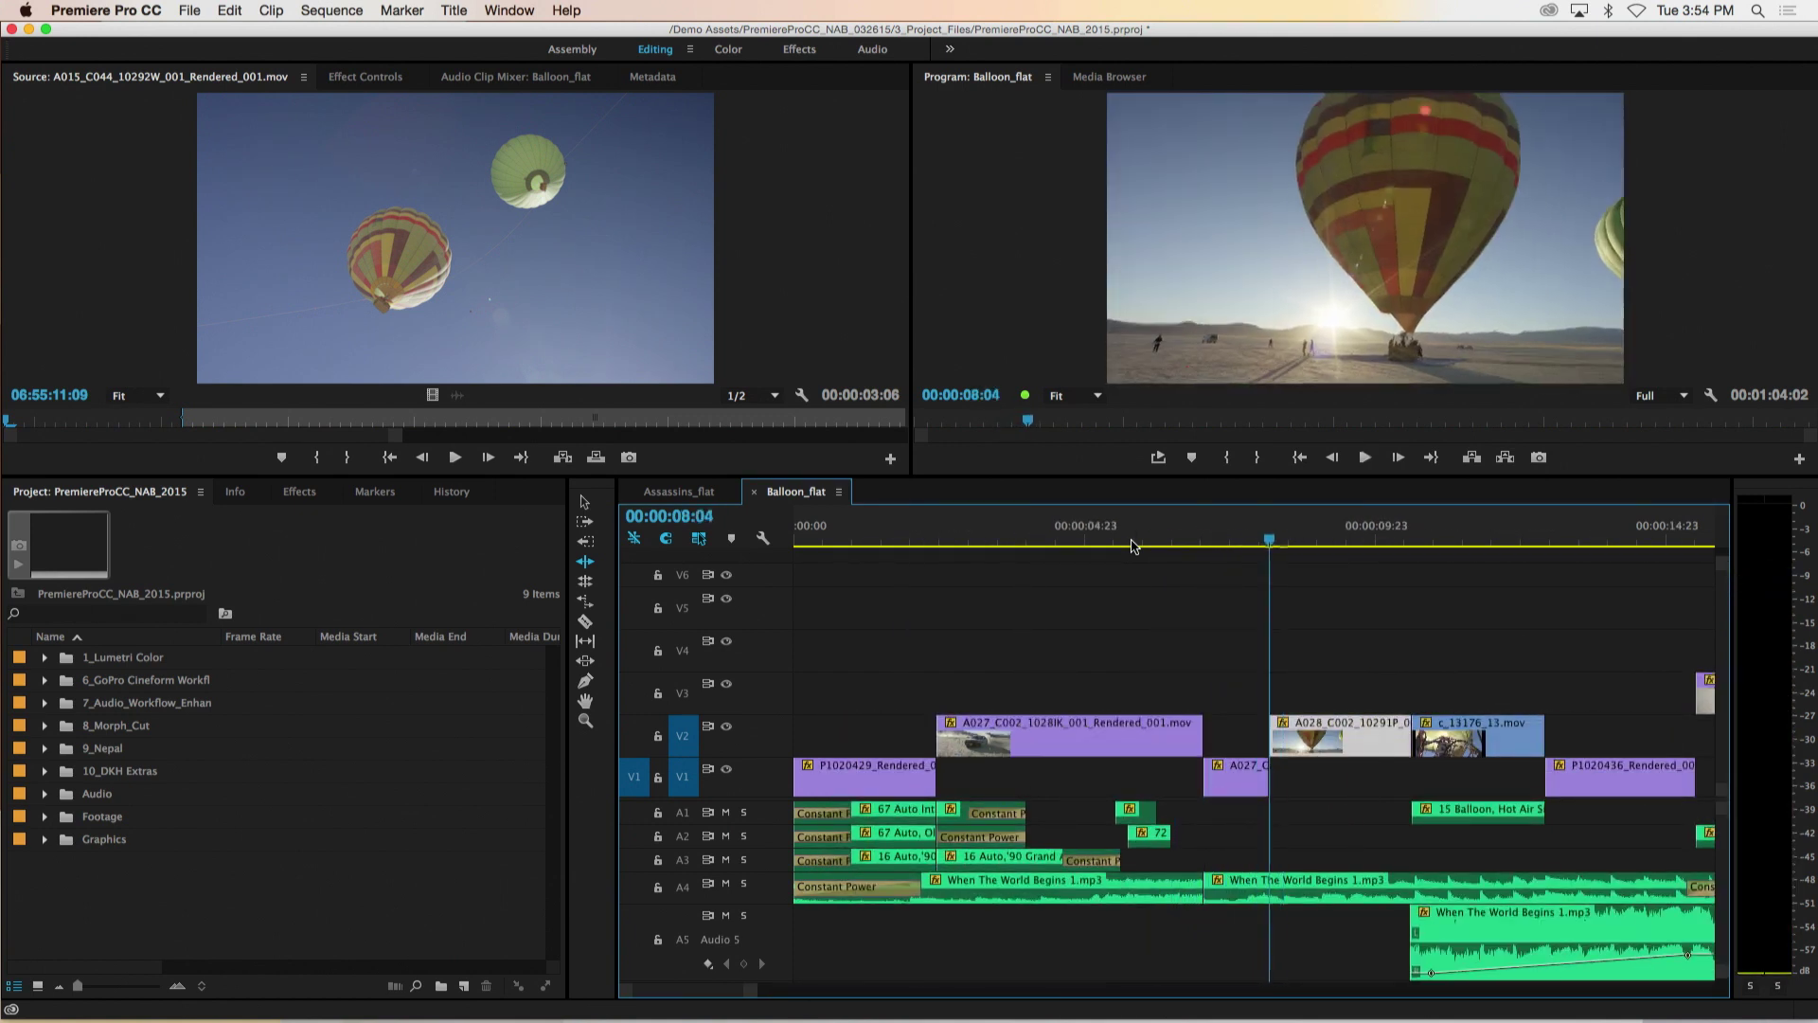
key(j)
key(k)
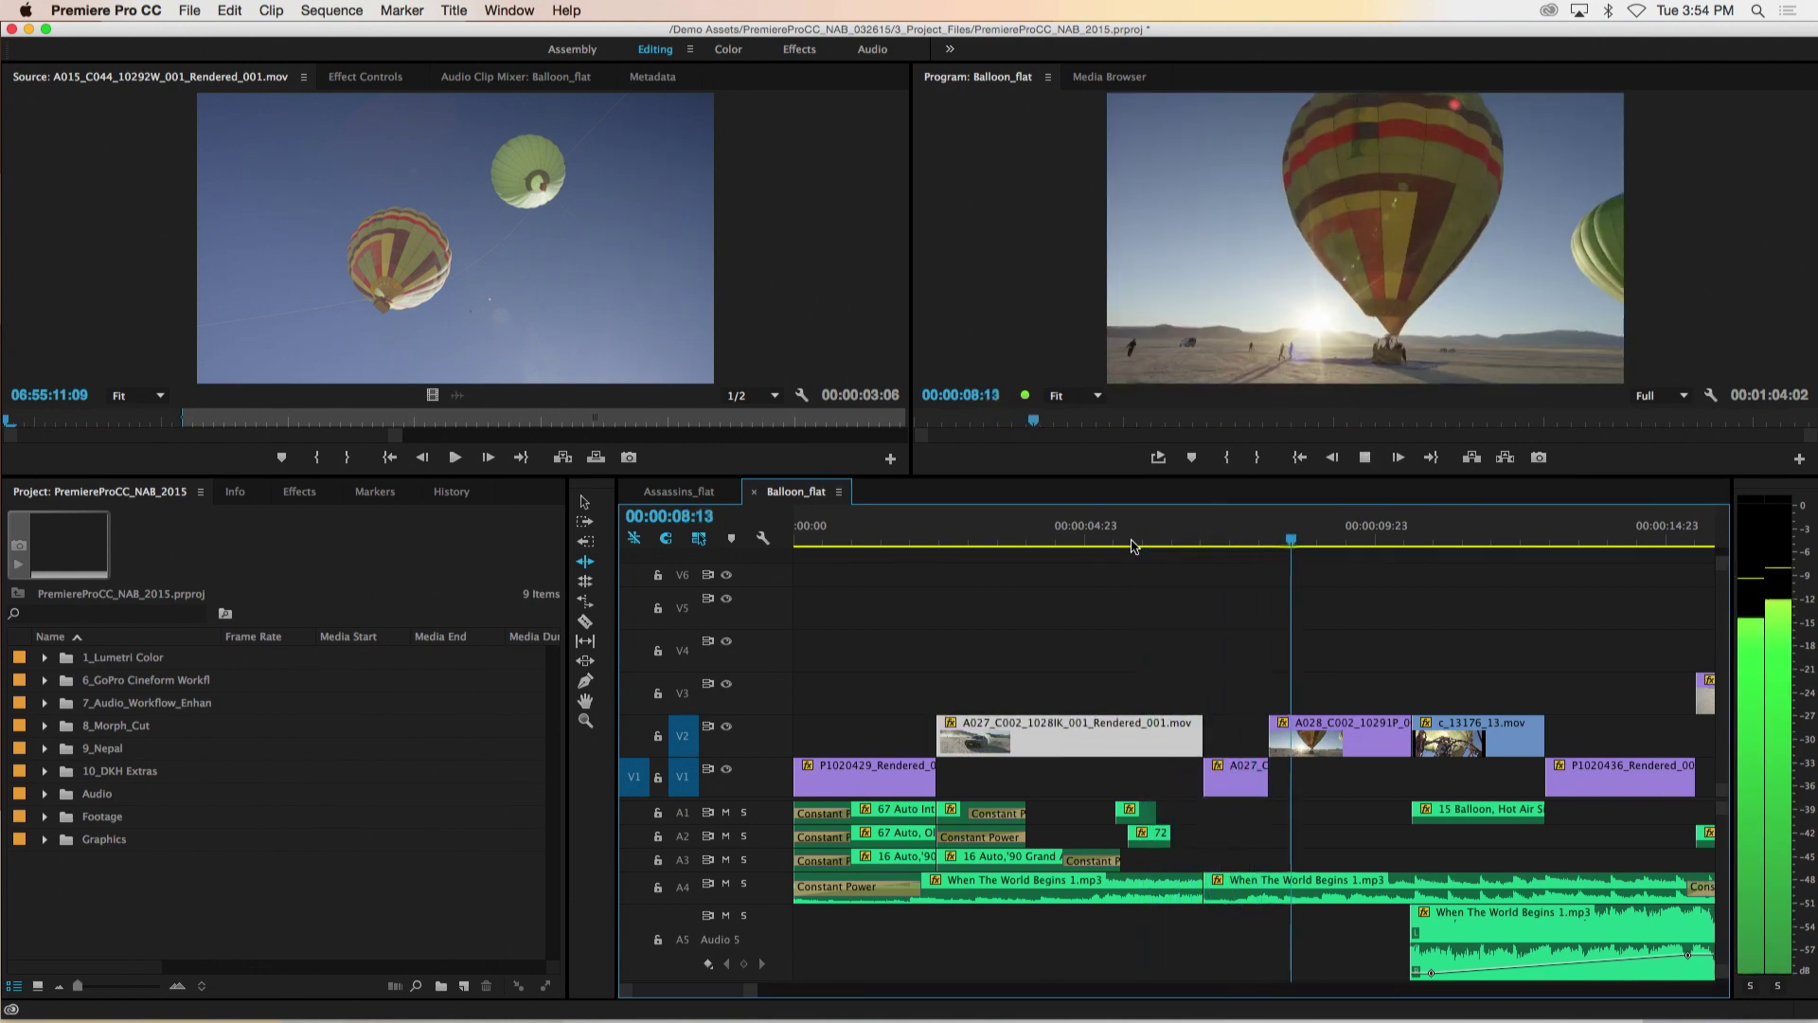
key(j)
key(j)
key(j)
key(l)
key(l)
key(l)
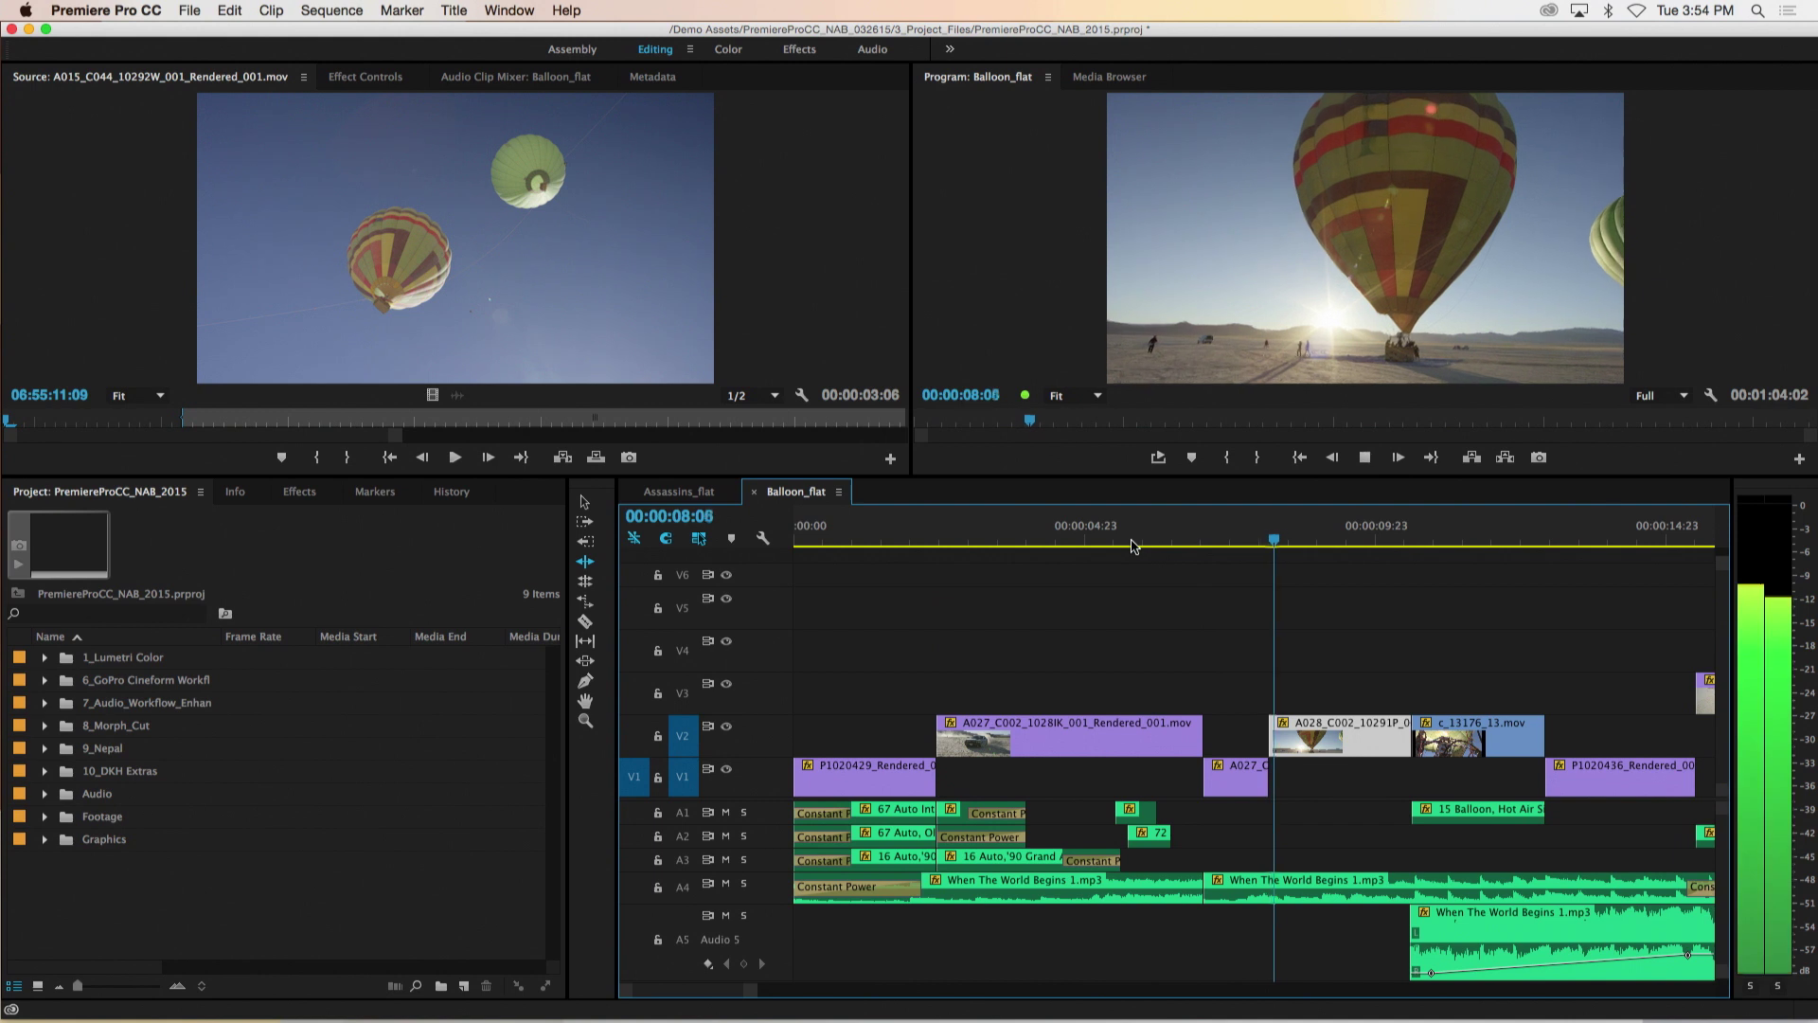
key(q)
Move to the neighbouring edit, ripple-trim the A028 clip to the playhead, and review it.
key(Up)
key(Up)
key(Down)
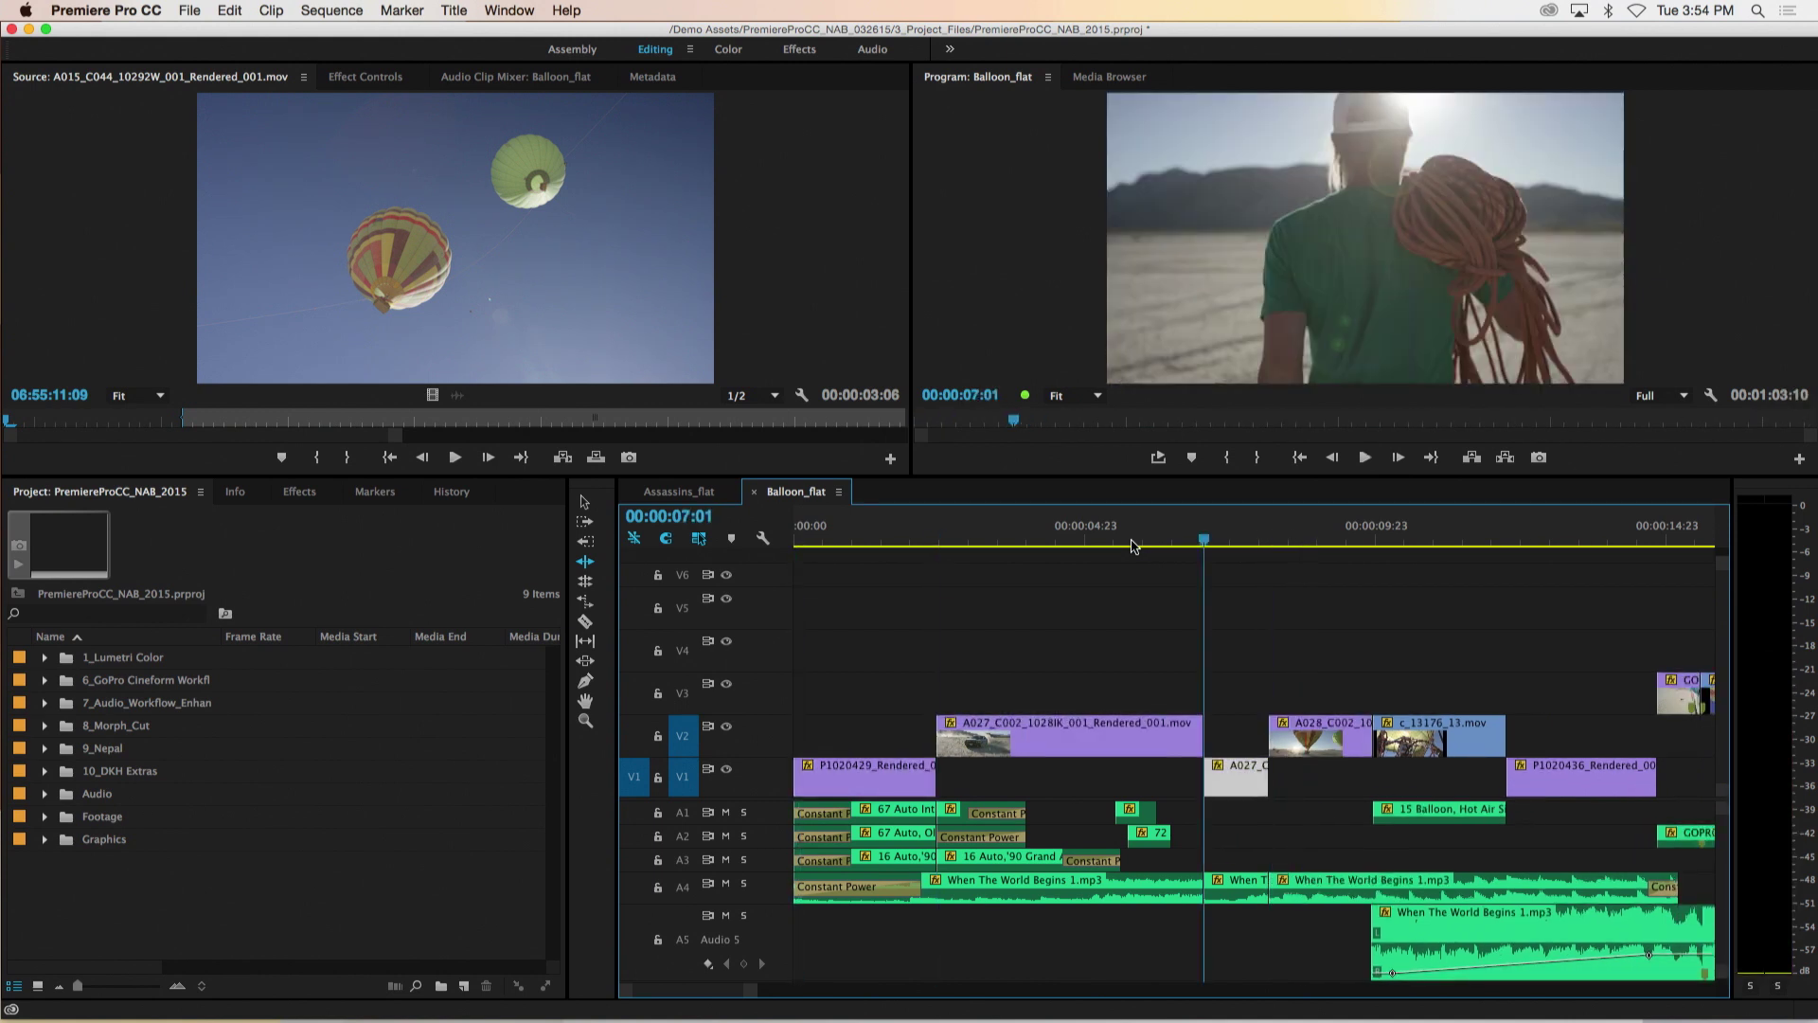
key(Up)
key(Up)
key(j)
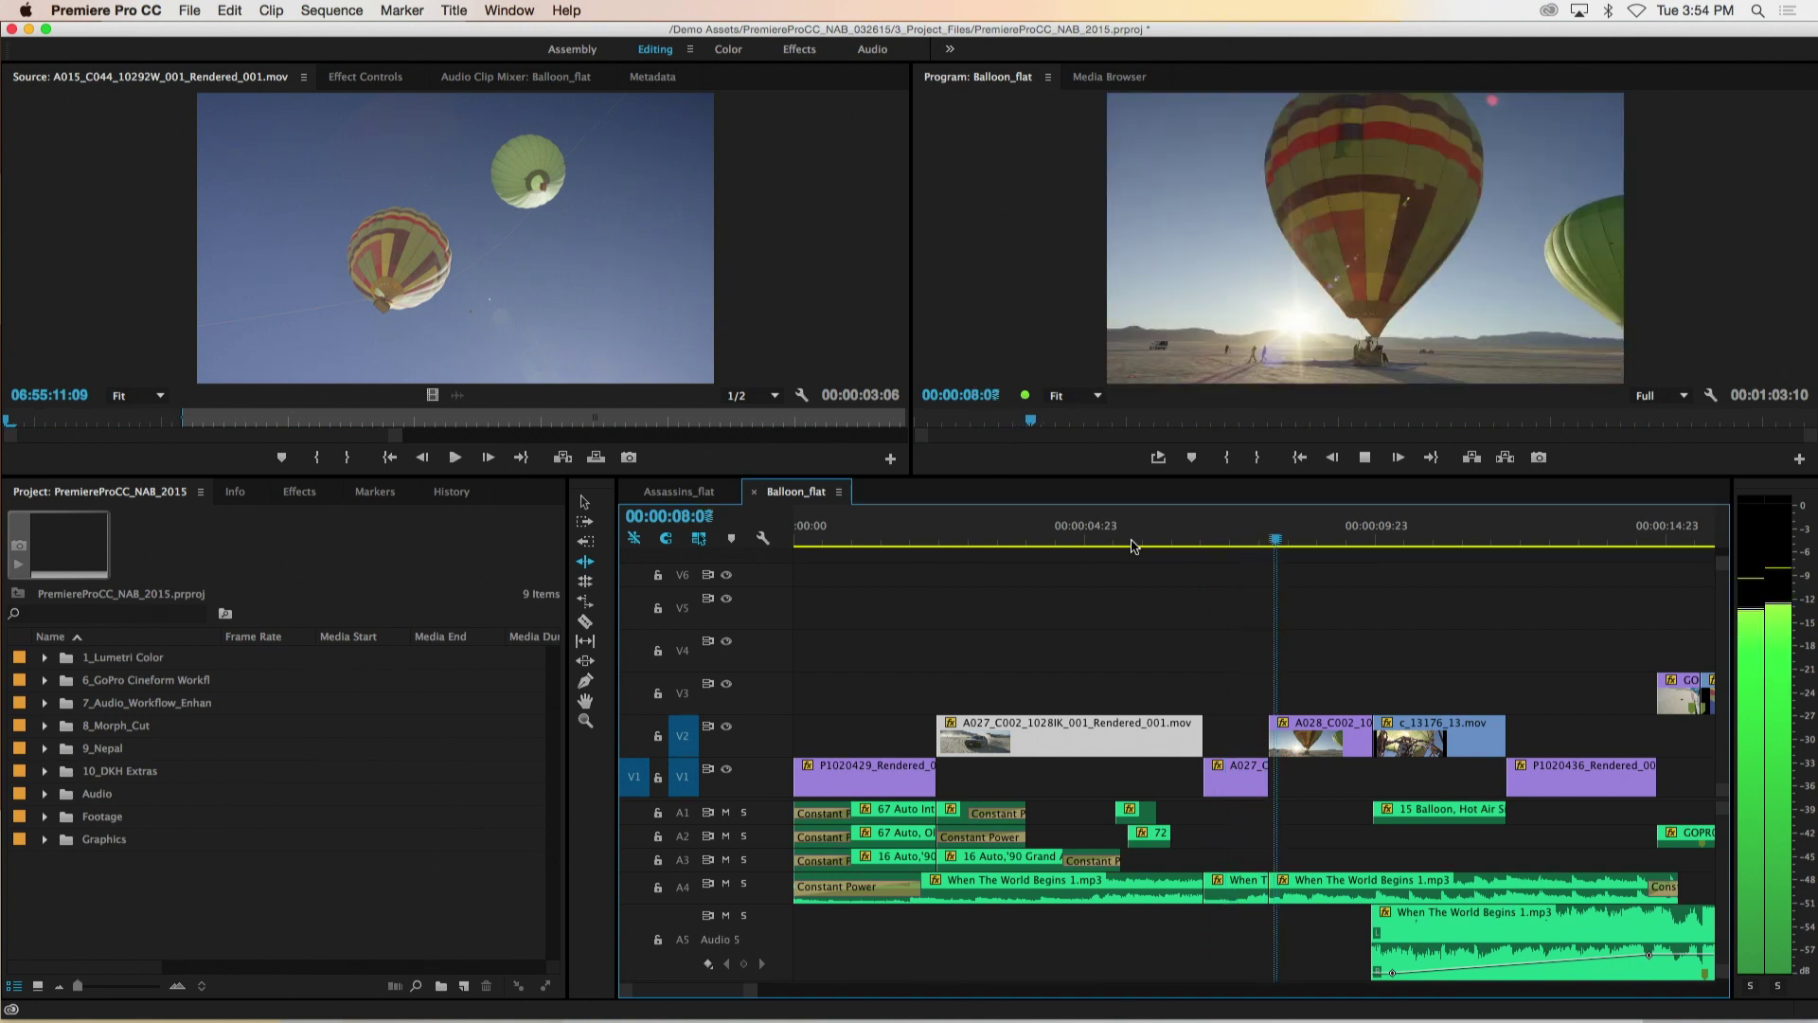
key(Up)
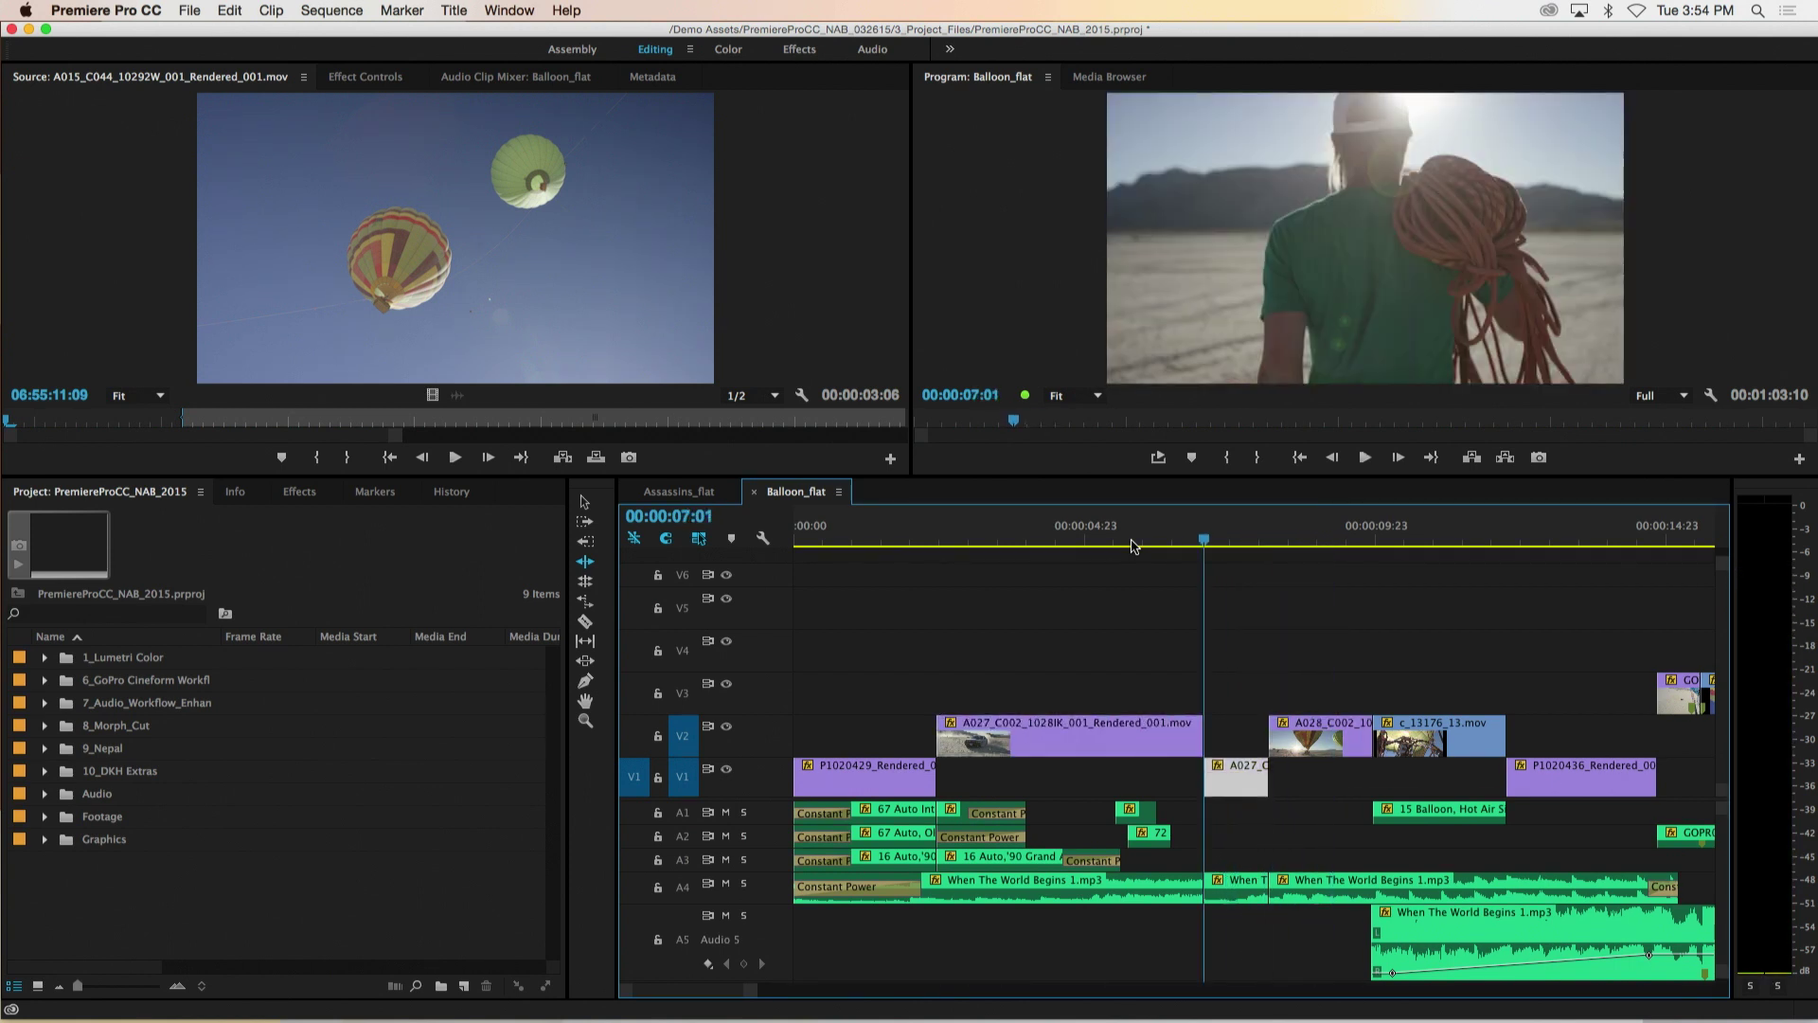
Stop just past the balloon cut and trim the V1 cut about five frames shorter, leaving 00:01:03:04.
key(j)
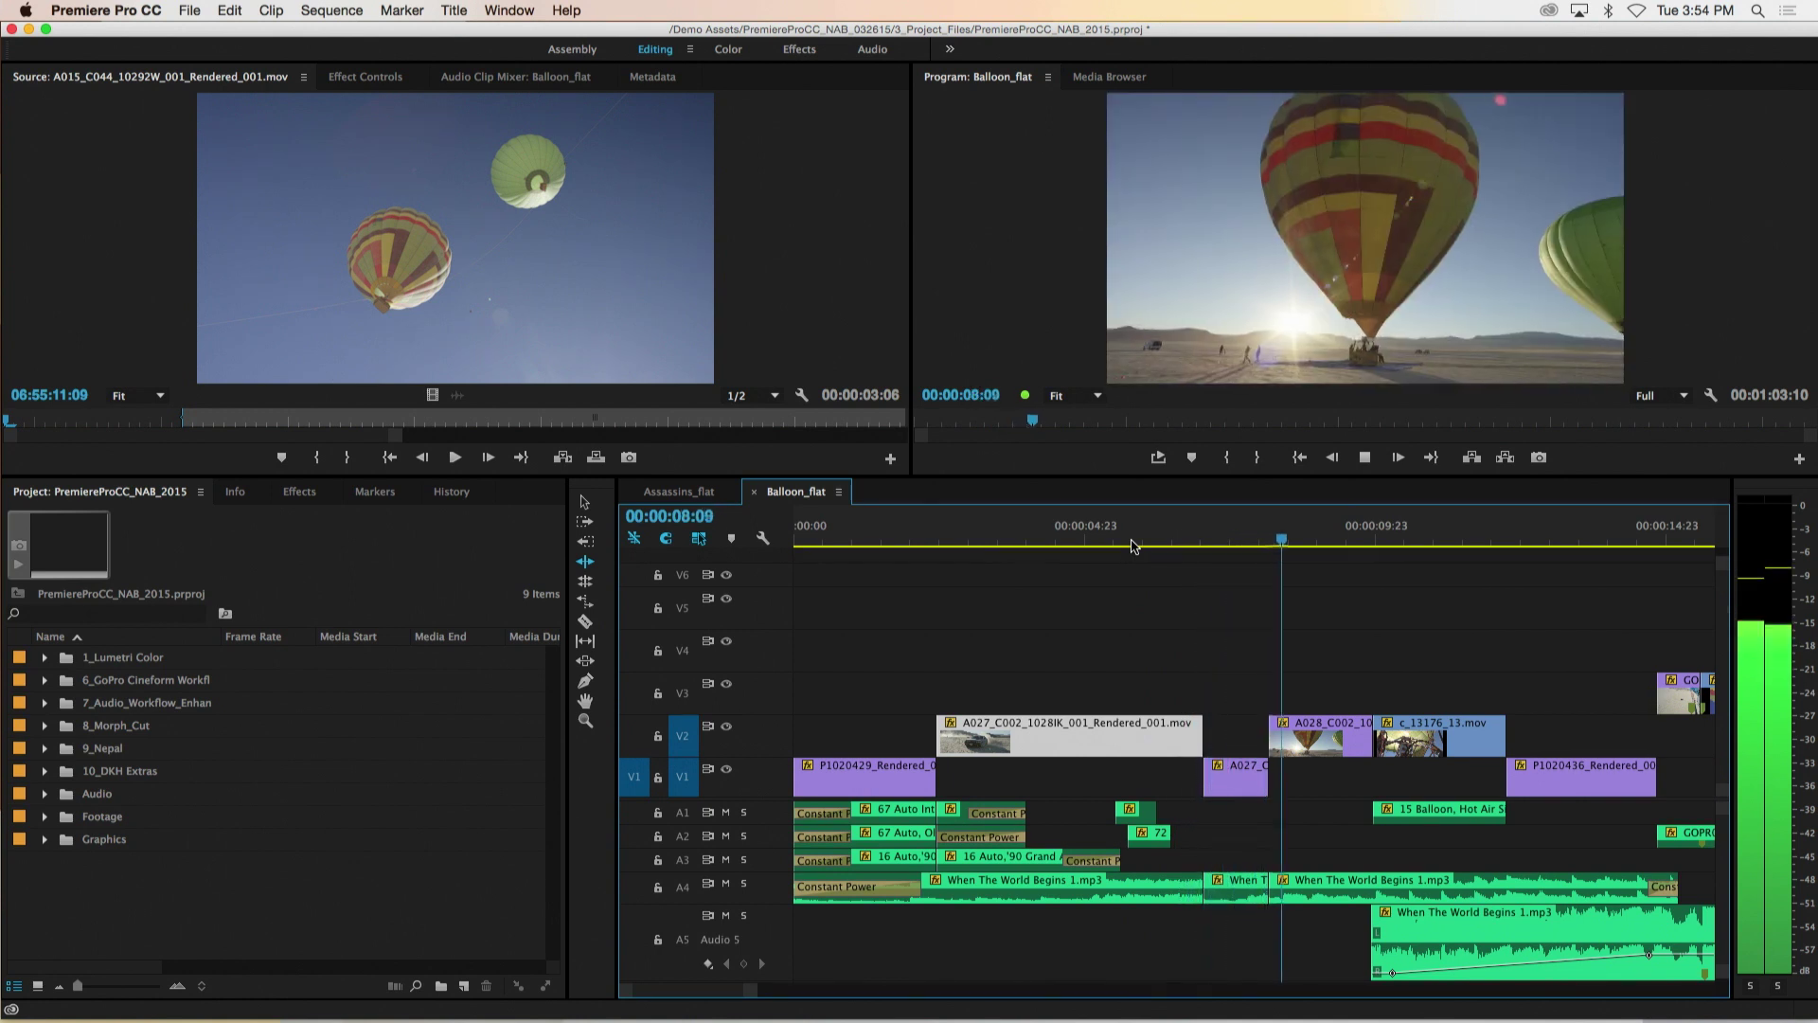
key(j)
key(j)
key(l)
key(k)
key(Left)
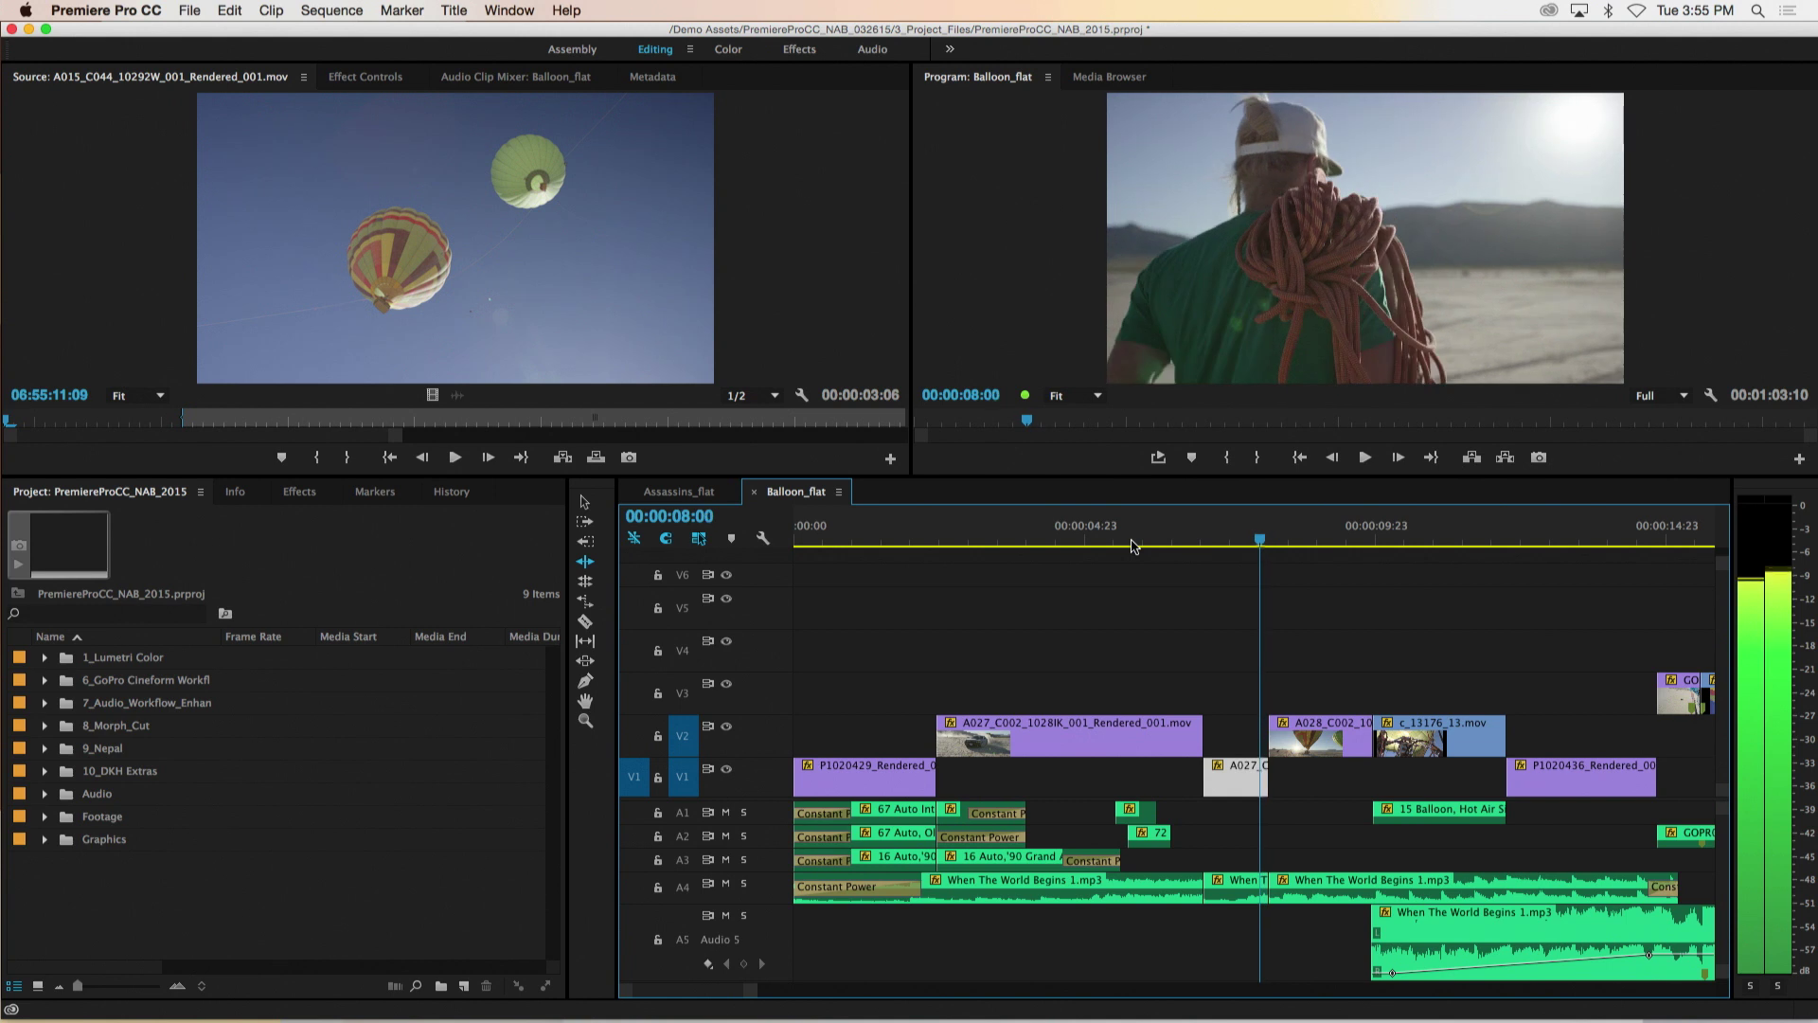
key(ctrl+shift+Left)
key(space)
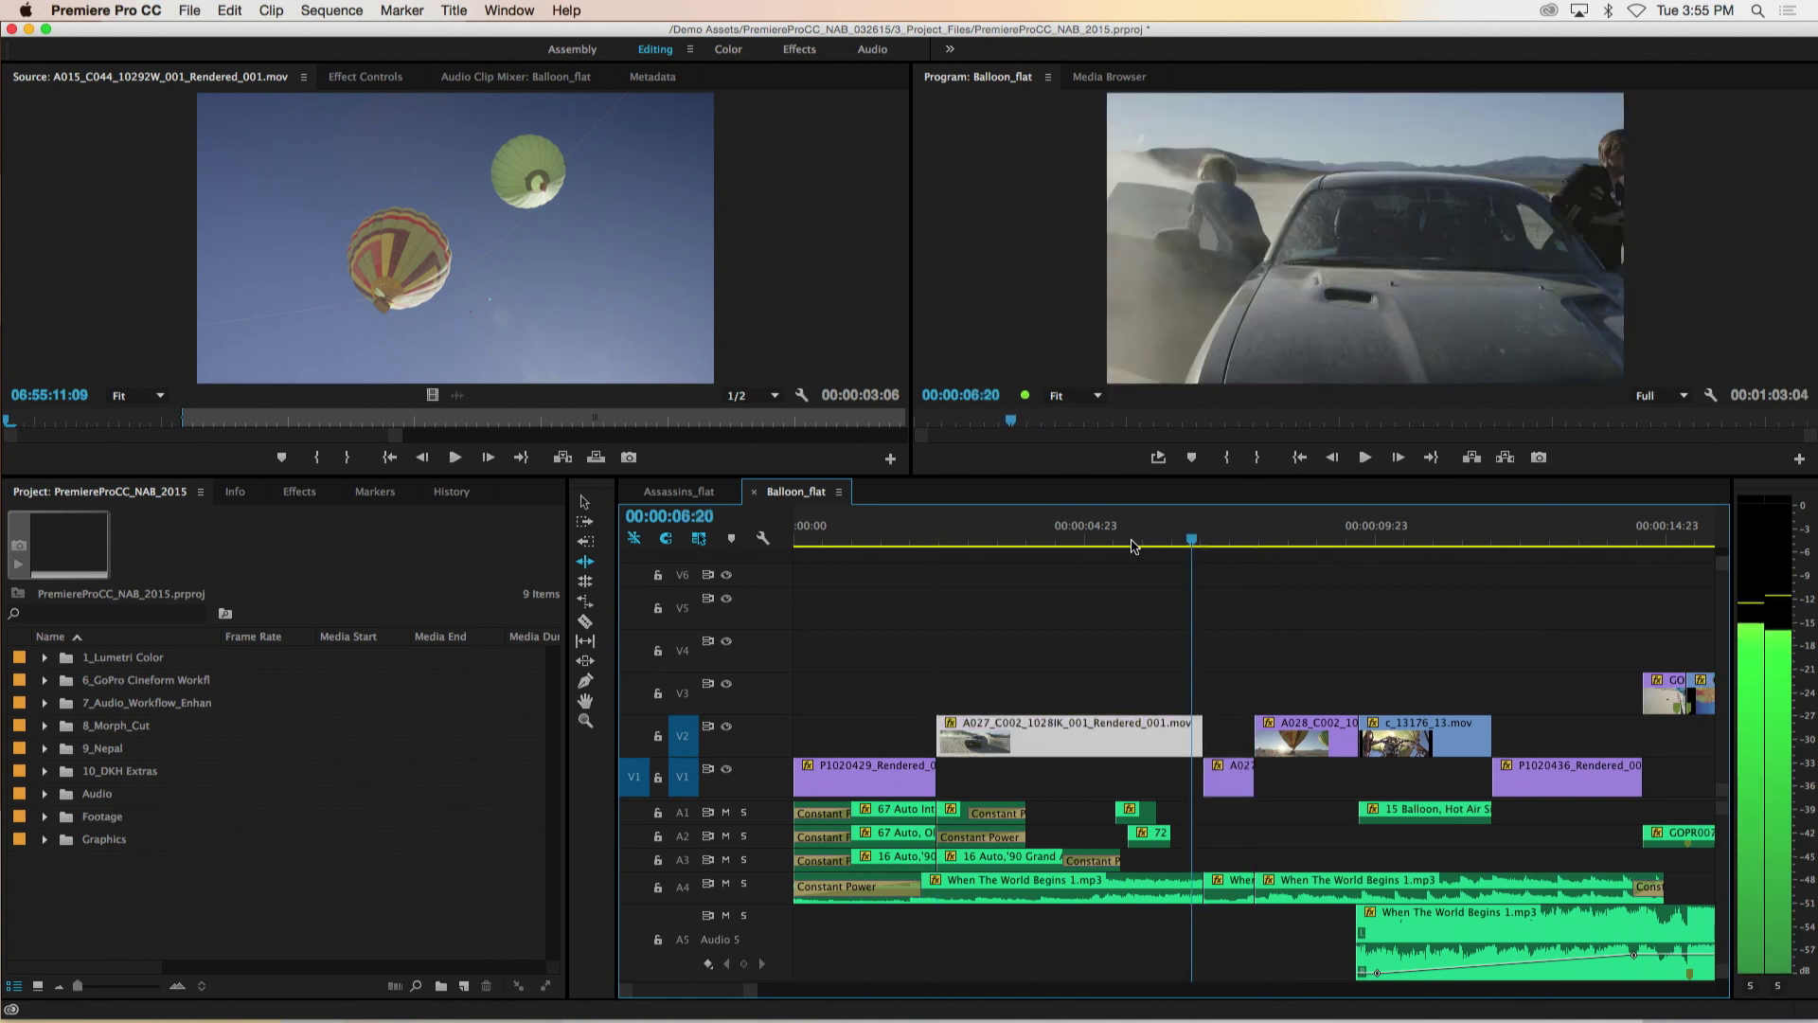